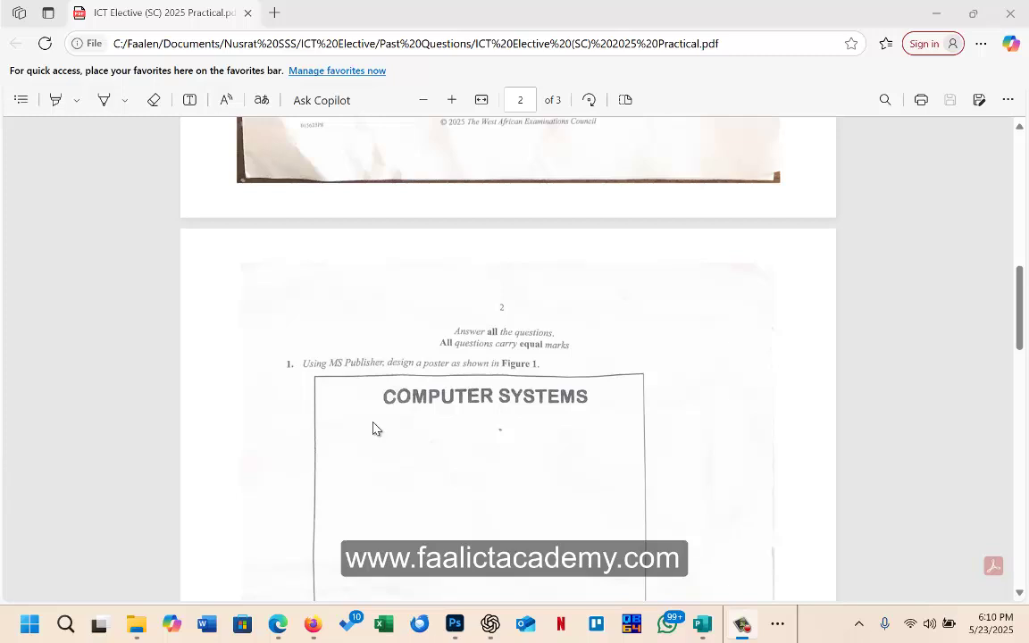
Step: Scroll through the exam PDF's poster tasks (a)–(g) at 125% zoom
{"action": "scroll", "coordinate": [427, 403], "scroll_direction": "down", "scroll_amount": 3}
{"action": "scroll", "coordinate": [428, 402], "scroll_direction": "up", "scroll_amount": 1}
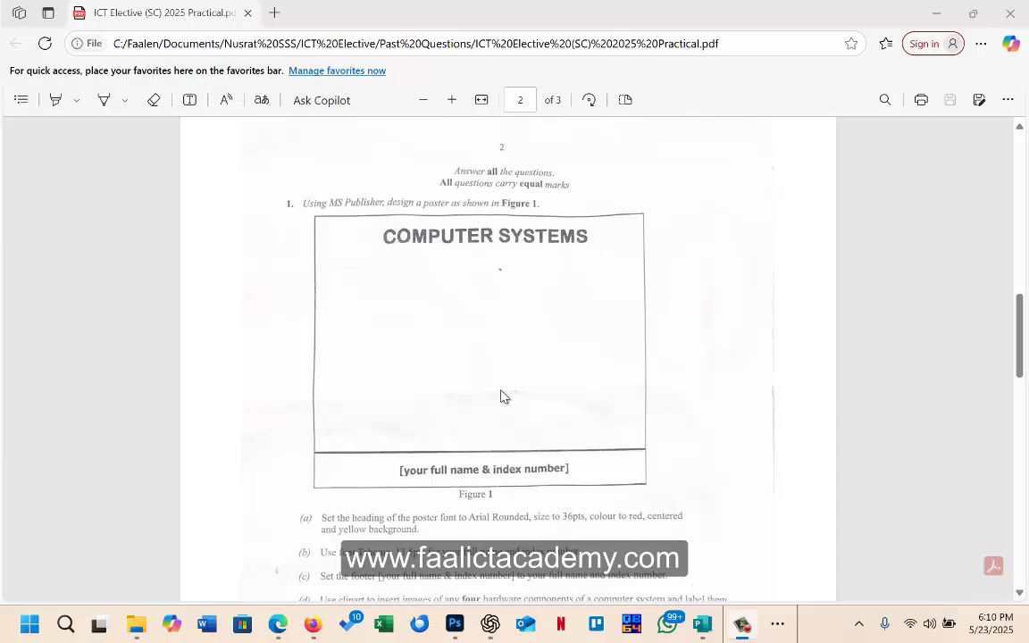
{"action": "left_click", "coordinate": [526, 409]}
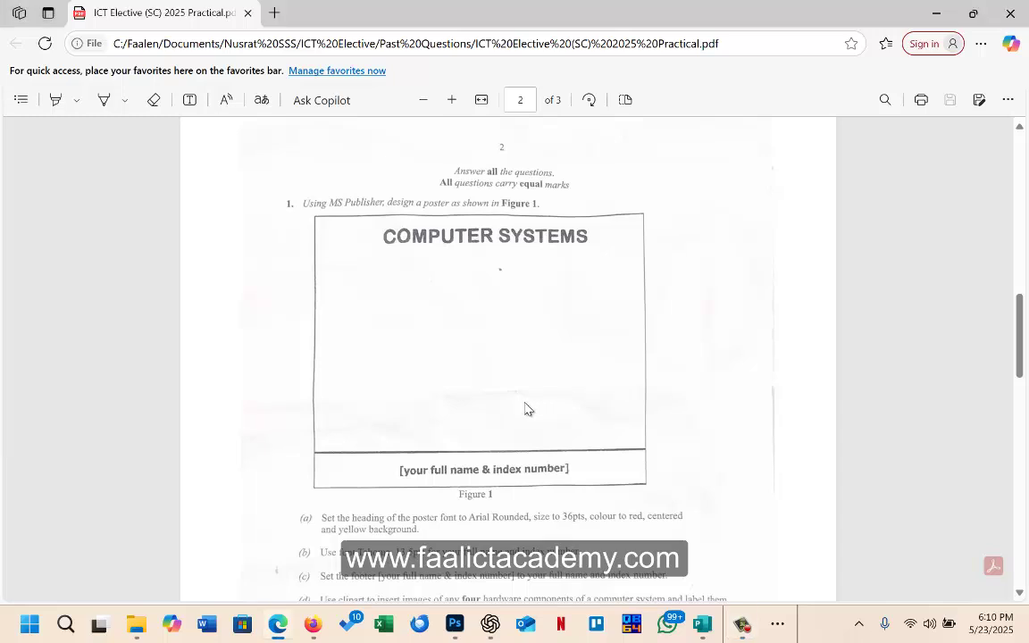
{"action": "scroll", "coordinate": [526, 409], "scroll_direction": "up", "scroll_amount": 2}
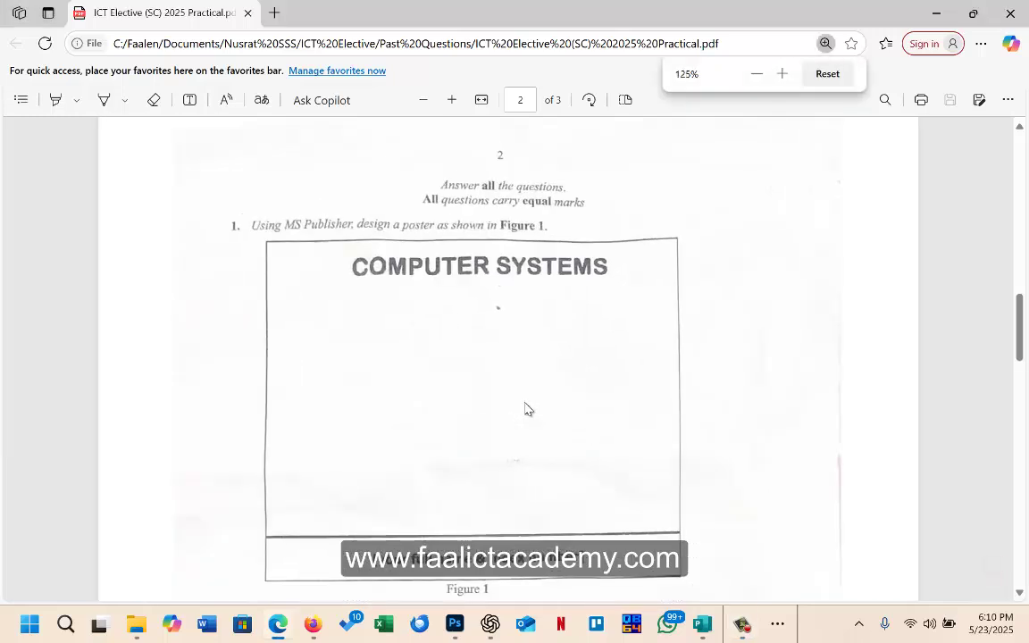
{"action": "scroll", "coordinate": [514, 331], "scroll_direction": "down", "scroll_amount": 1}
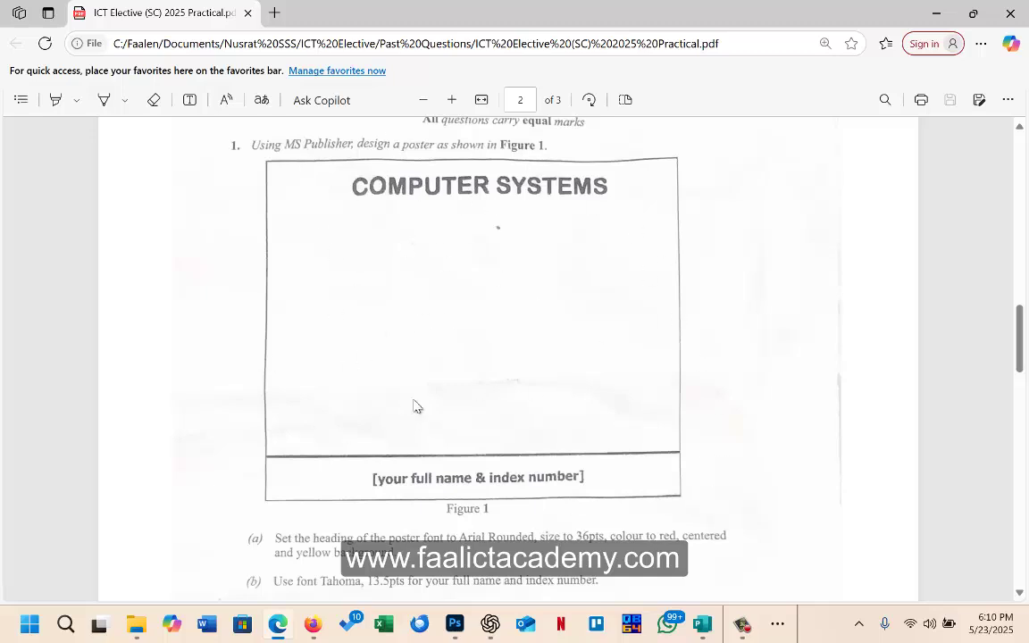
{"action": "scroll", "coordinate": [413, 395], "scroll_direction": "down", "scroll_amount": 5}
{"action": "scroll", "coordinate": [414, 396], "scroll_direction": "up", "scroll_amount": 1}
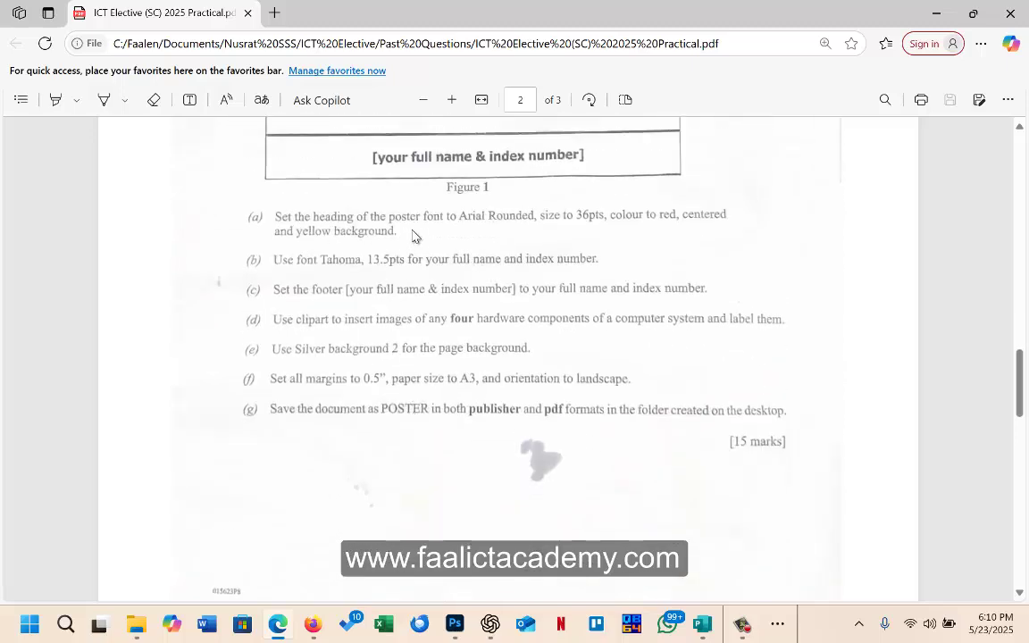
{"action": "scroll", "coordinate": [413, 241], "scroll_direction": "up", "scroll_amount": 5}
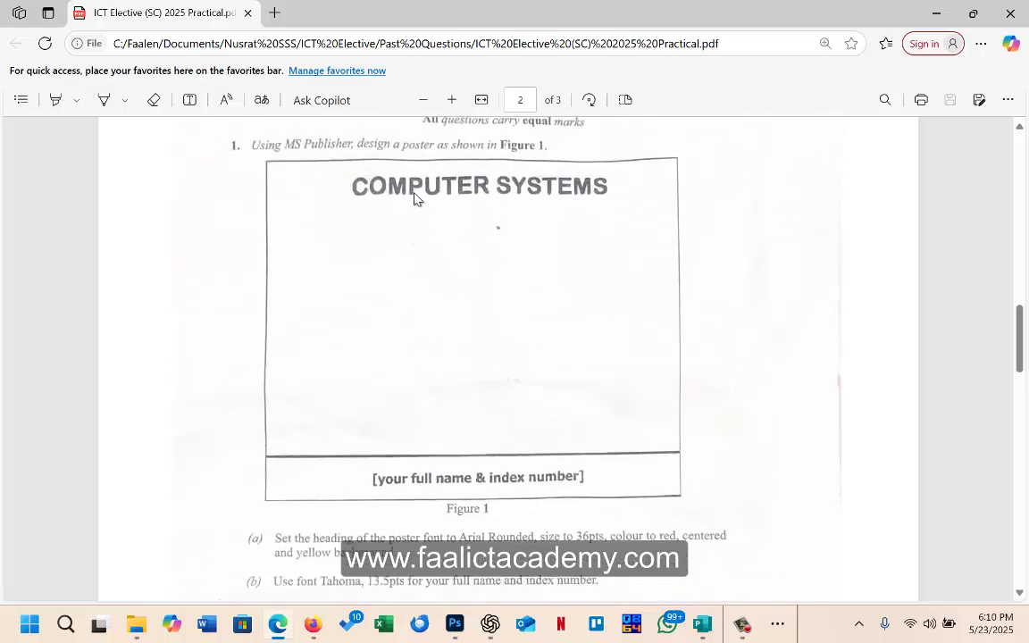
{"action": "scroll", "coordinate": [475, 200], "scroll_direction": "down", "scroll_amount": 1}
{"action": "scroll", "coordinate": [410, 343], "scroll_direction": "down", "scroll_amount": 1}
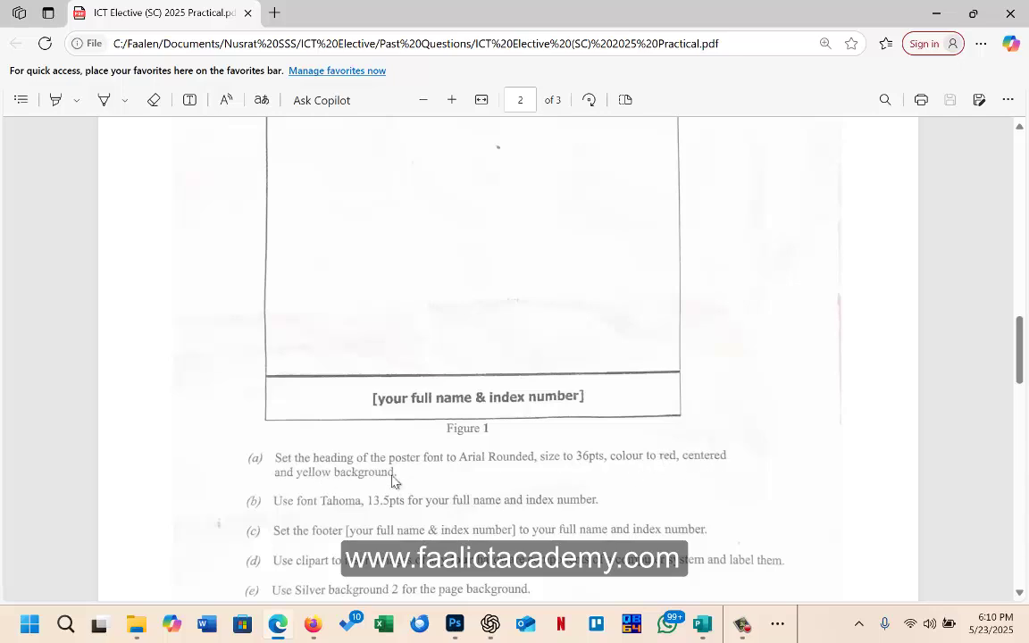
{"action": "scroll", "coordinate": [390, 490], "scroll_direction": "down", "scroll_amount": 1}
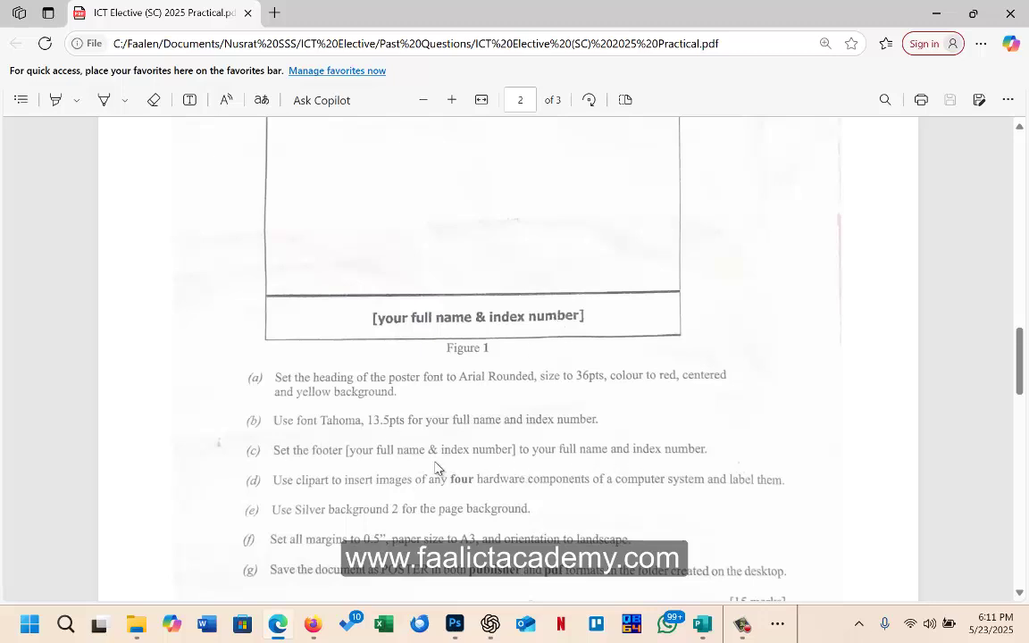
{"action": "scroll", "coordinate": [259, 438], "scroll_direction": "down", "scroll_amount": 1}
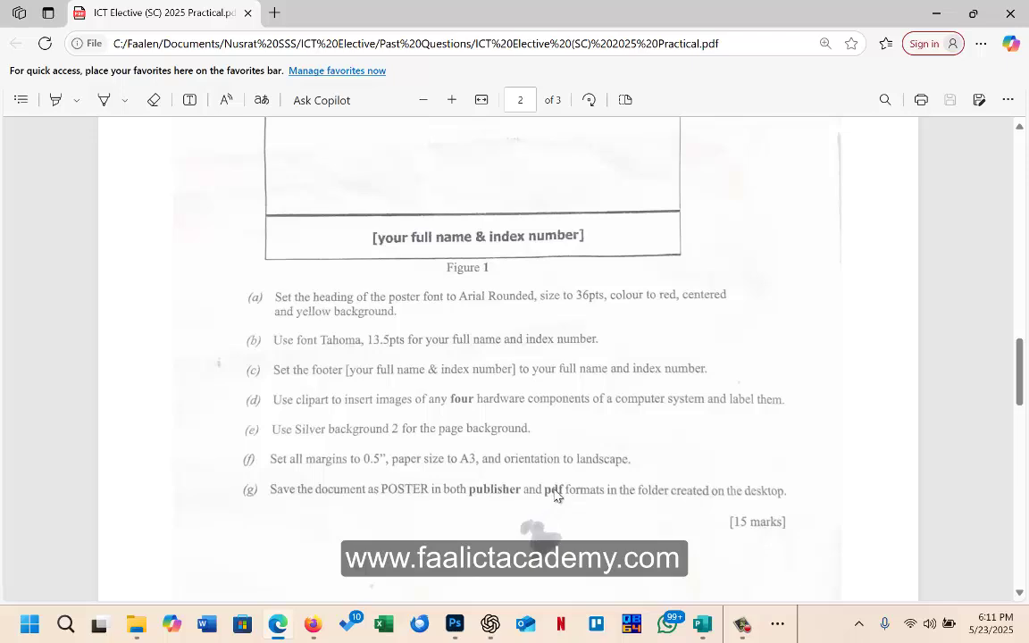
{"action": "scroll", "coordinate": [554, 487], "scroll_direction": "down", "scroll_amount": 2}
{"action": "scroll", "coordinate": [554, 465], "scroll_direction": "up", "scroll_amount": 7}
{"action": "scroll", "coordinate": [544, 402], "scroll_direction": "down", "scroll_amount": 3}
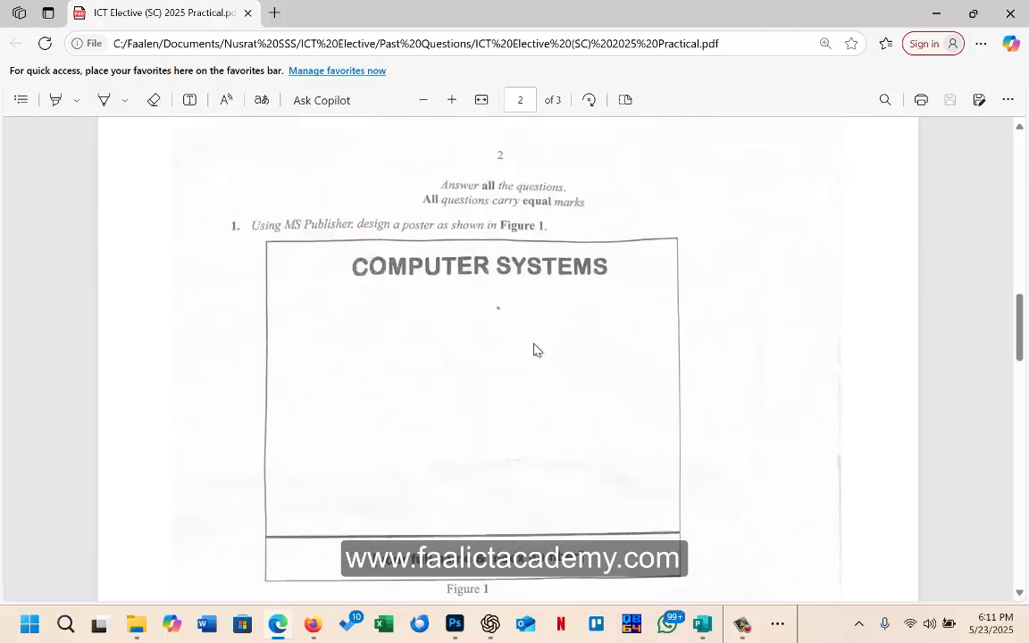
{"action": "scroll", "coordinate": [534, 349], "scroll_direction": "down", "scroll_amount": 2}
{"action": "scroll", "coordinate": [528, 391], "scroll_direction": "up", "scroll_amount": 2}
Step: Start a new blank A3 (Landscape) 16.535 x 11.693" publication from More Blank Page Sizes
{"action": "key", "text": "alt+Tab"}
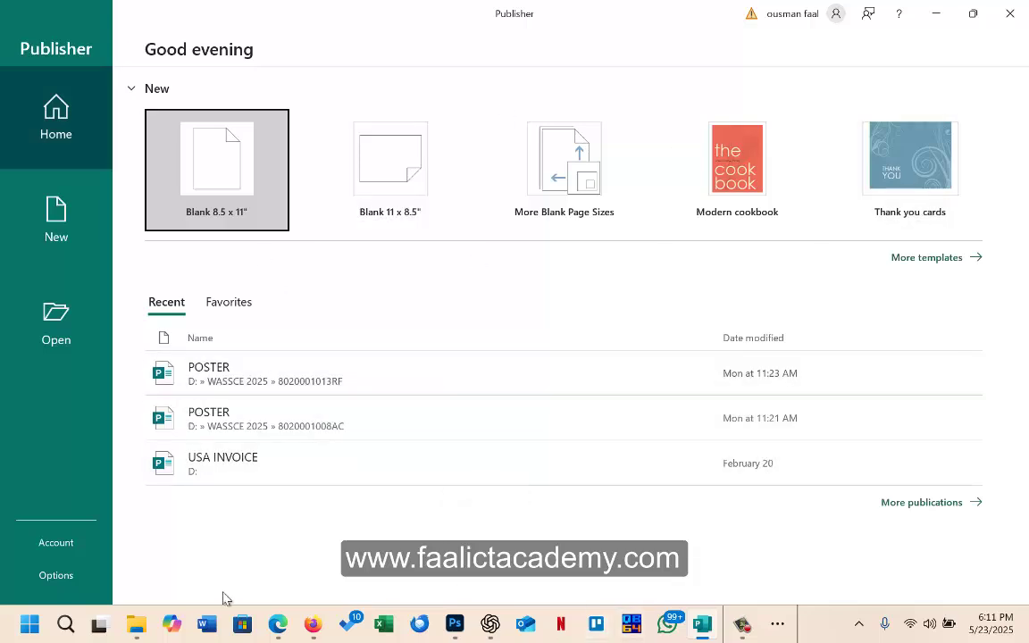
{"action": "left_click", "coordinate": [278, 625]}
{"action": "scroll", "coordinate": [374, 409], "scroll_direction": "down", "scroll_amount": 6}
{"action": "scroll", "coordinate": [374, 409], "scroll_direction": "up", "scroll_amount": 1}
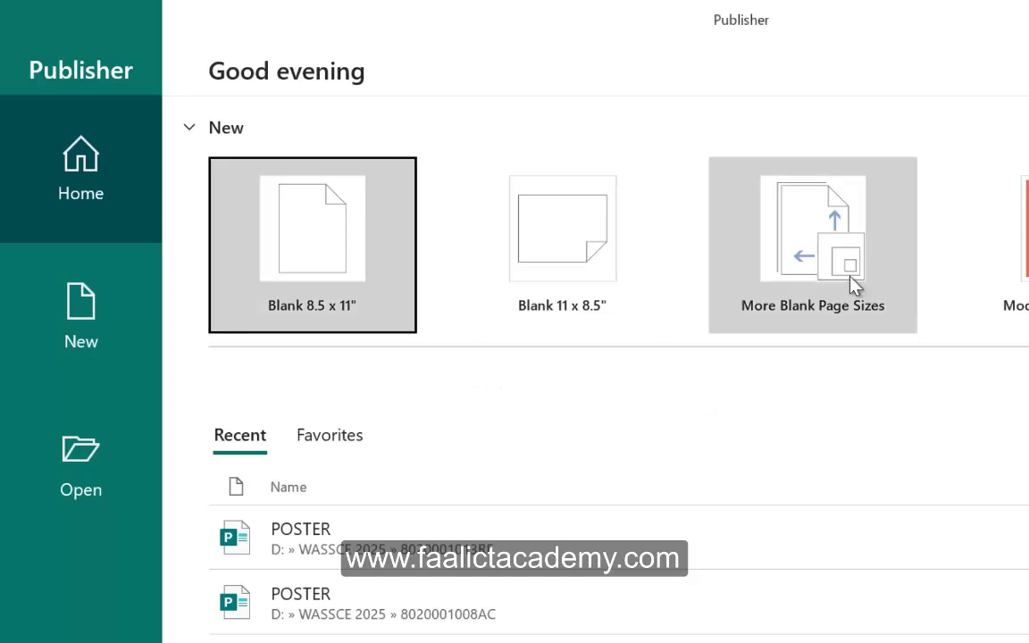
{"action": "left_click", "coordinate": [825, 279]}
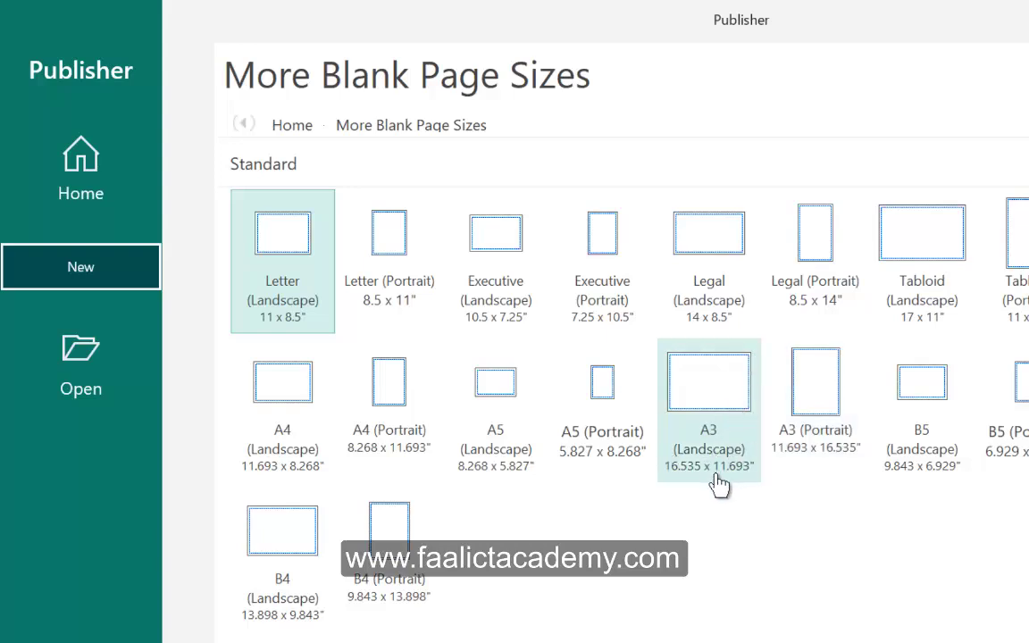
{"action": "left_click", "coordinate": [707, 432]}
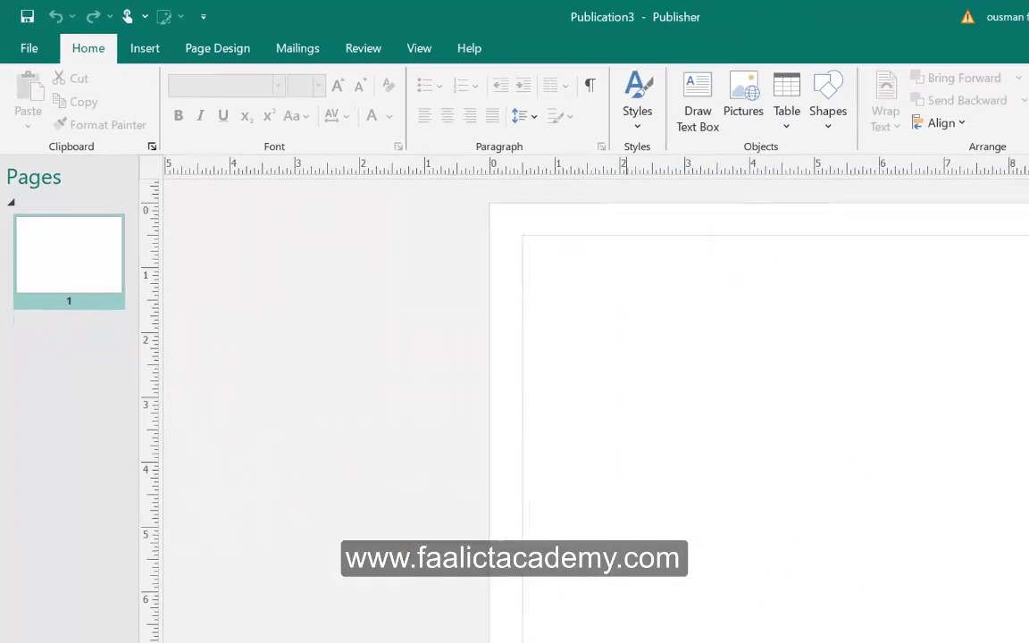
Step: Recheck the heading requirements in the exam PDF
{"action": "left_click_drag", "start_coordinate": [655, 587], "coordinate": [644, 582]}
{"action": "mouse_move", "coordinate": [897, 595]}
{"action": "left_mouse_down"}
{"action": "mouse_move", "coordinate": [888, 598]}
{"action": "mouse_move", "coordinate": [930, 601]}
{"action": "mouse_move", "coordinate": [908, 602]}
{"action": "left_mouse_up"}
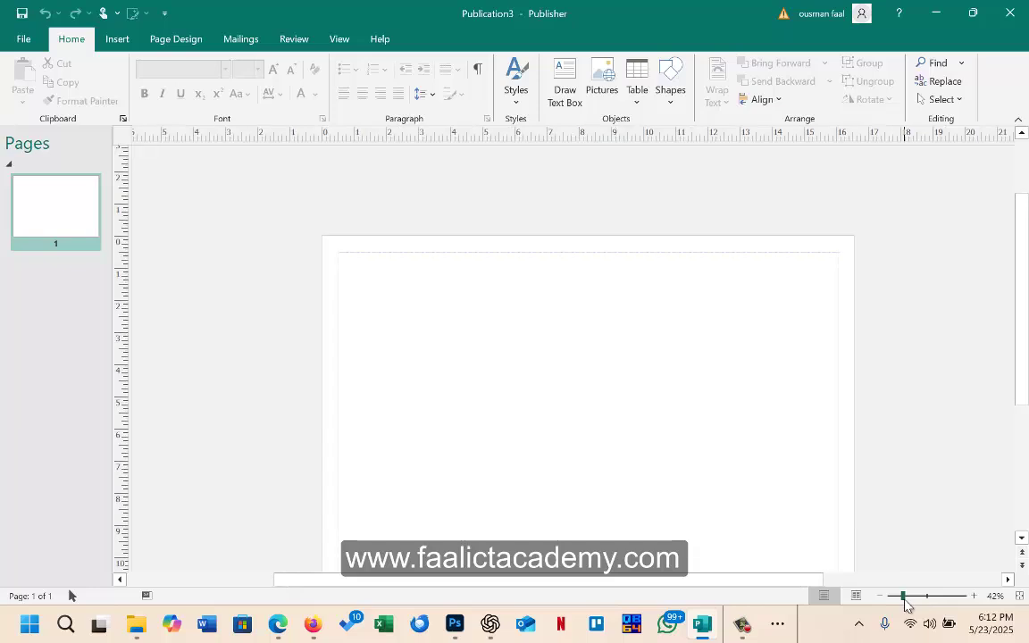
{"action": "mouse_move", "coordinate": [1021, 264]}
{"action": "left_mouse_down"}
{"action": "mouse_move", "coordinate": [1027, 304]}
{"action": "mouse_move", "coordinate": [1024, 284]}
{"action": "left_mouse_up"}
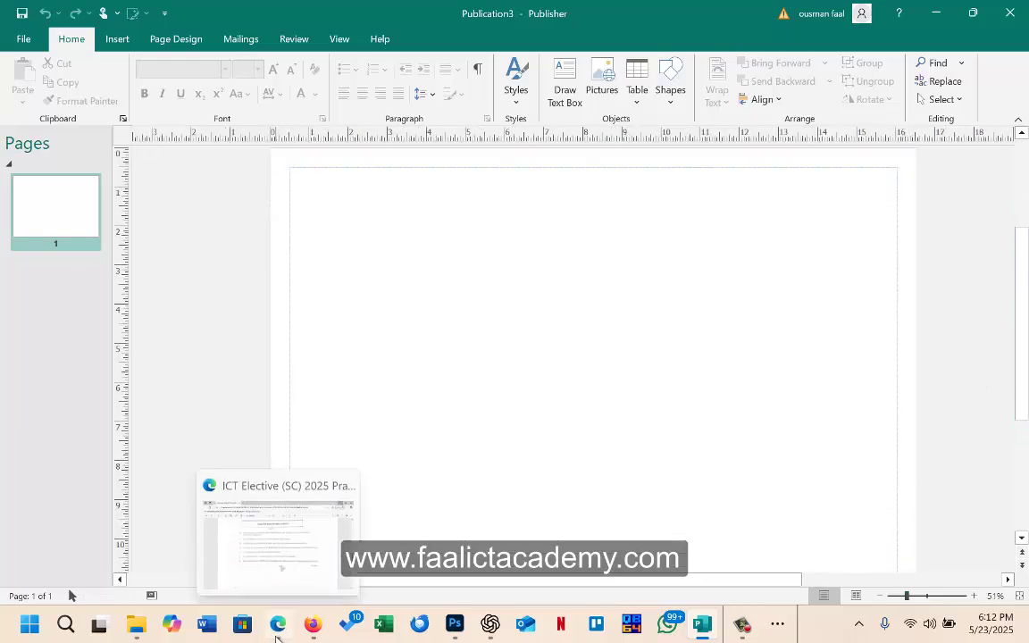
{"action": "key", "text": "alt+Tab"}
{"action": "scroll", "coordinate": [379, 137], "scroll_direction": "up", "scroll_amount": 10}
{"action": "scroll", "coordinate": [398, 212], "scroll_direction": "down", "scroll_amount": 3}
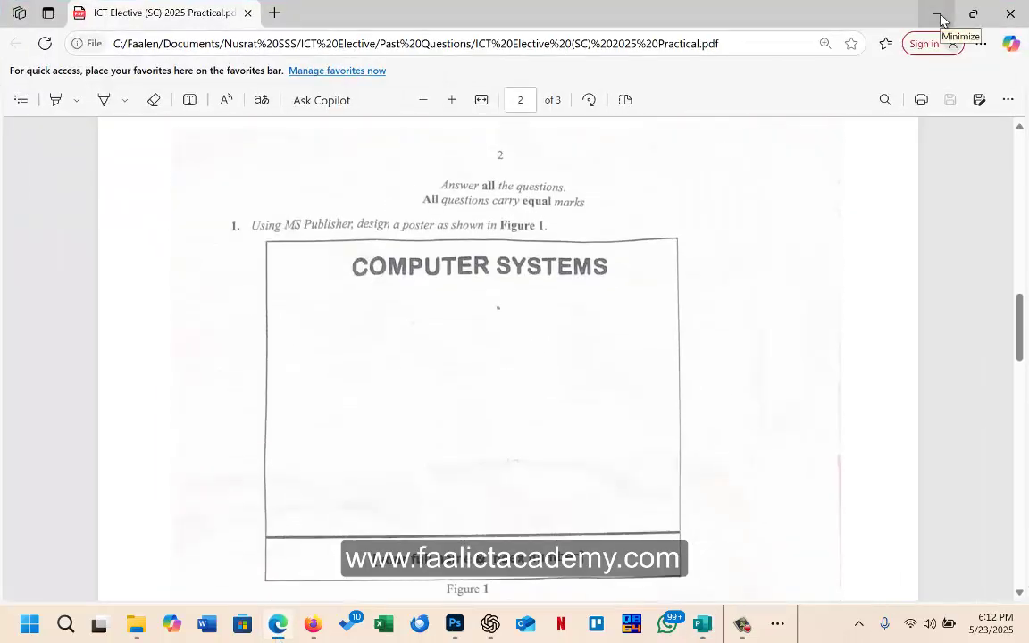
{"action": "scroll", "coordinate": [523, 356], "scroll_direction": "down", "scroll_amount": 5}
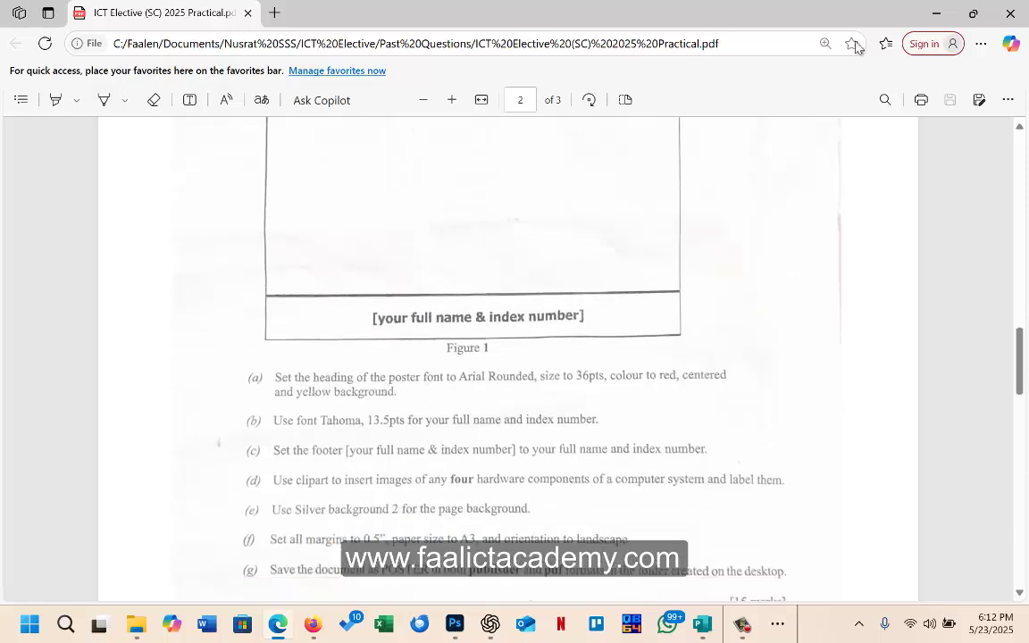
Step: Draw a wide text box across the top of the page and type 'Computer System'
{"action": "left_click", "coordinate": [935, 13]}
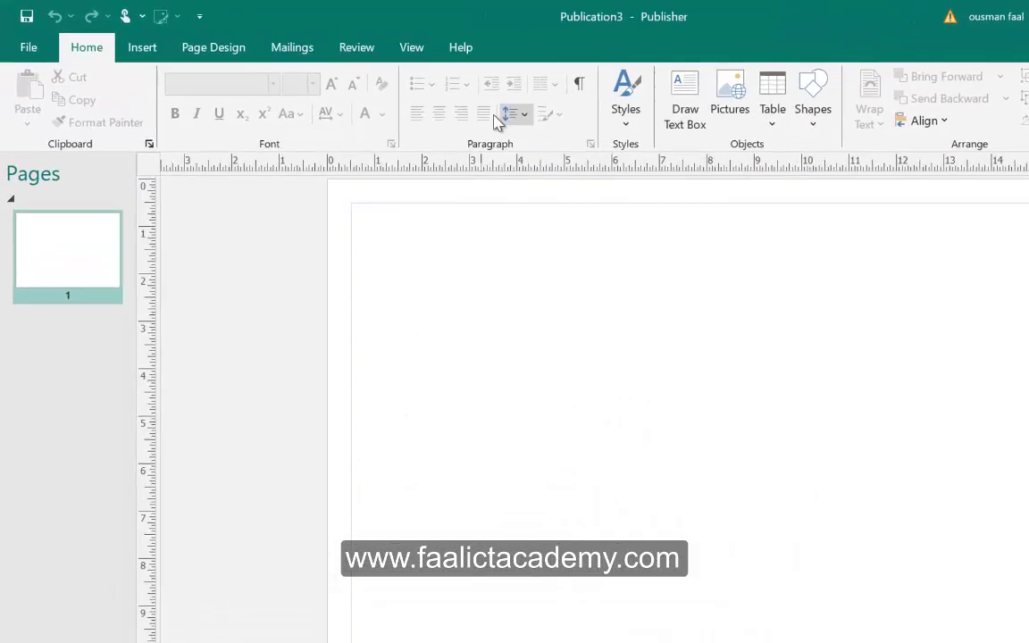
{"action": "left_click", "coordinate": [121, 40]}
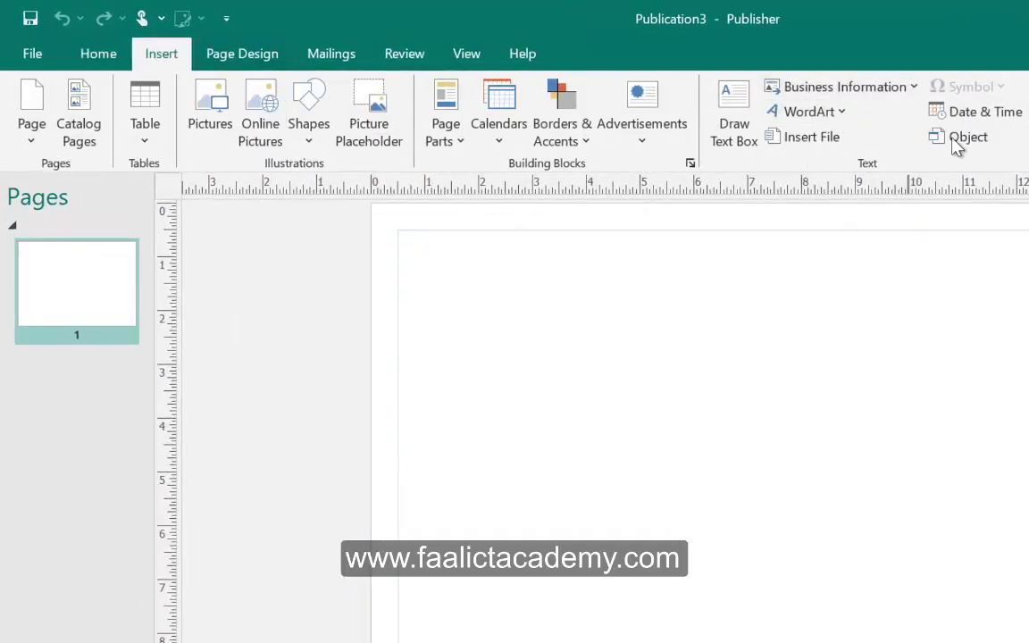
{"action": "left_click", "coordinate": [745, 138]}
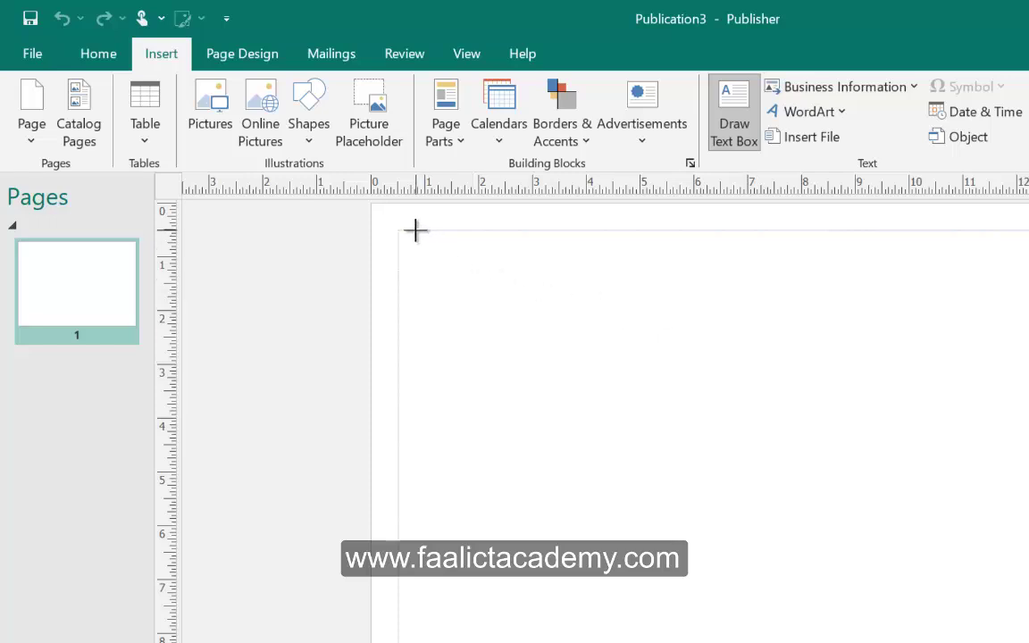
{"action": "left_click_drag", "start_coordinate": [398, 231], "coordinate": [1027, 332]}
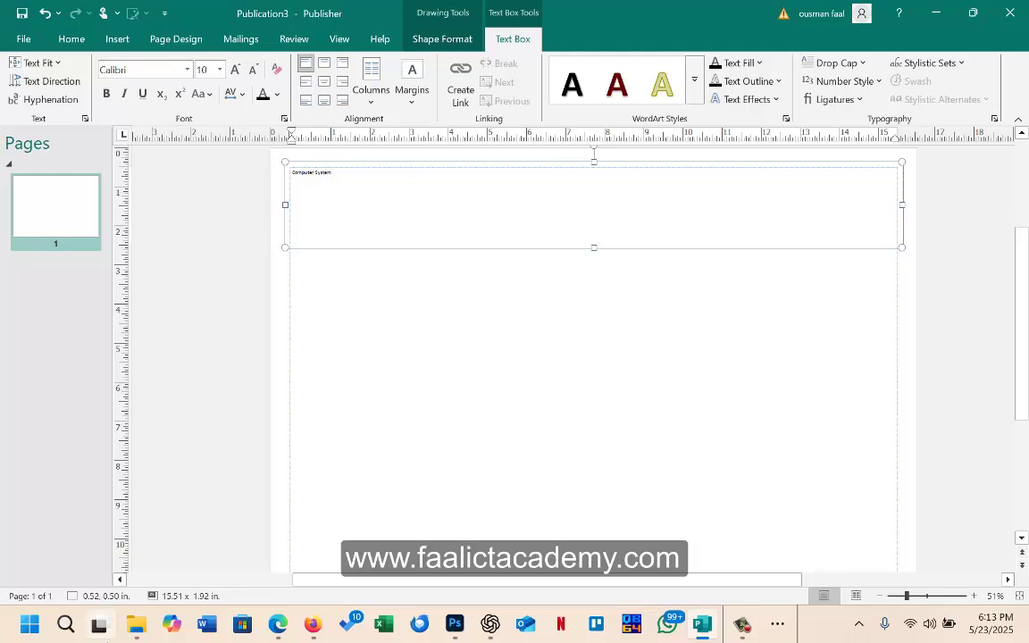
Step: Set the Computer System heading to Arial Rounded MT Bold at 36 pt
{"action": "left_click", "coordinate": [277, 630]}
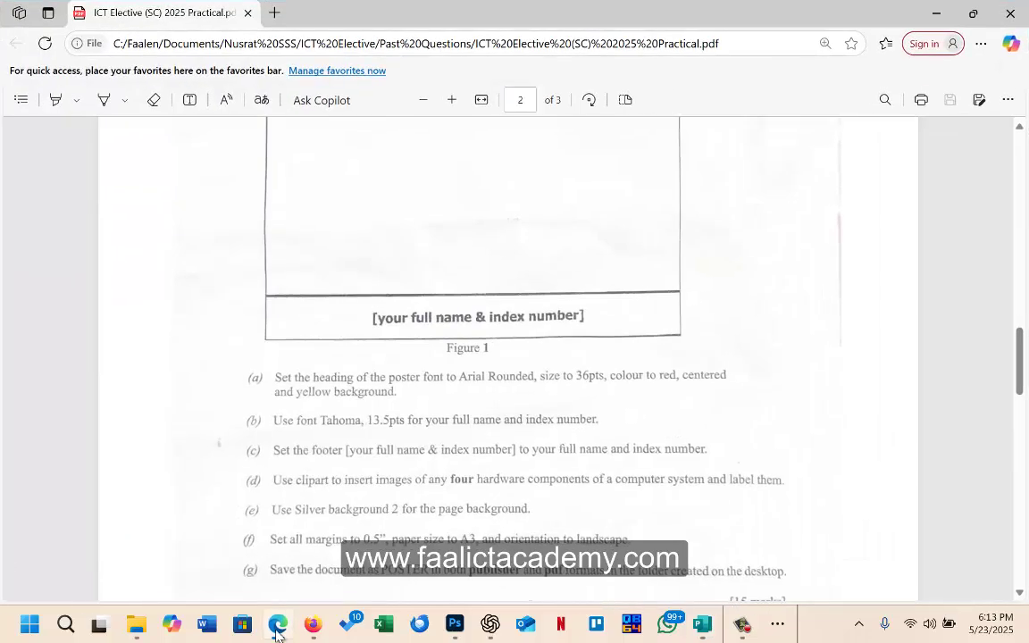
{"action": "left_click", "coordinate": [277, 630]}
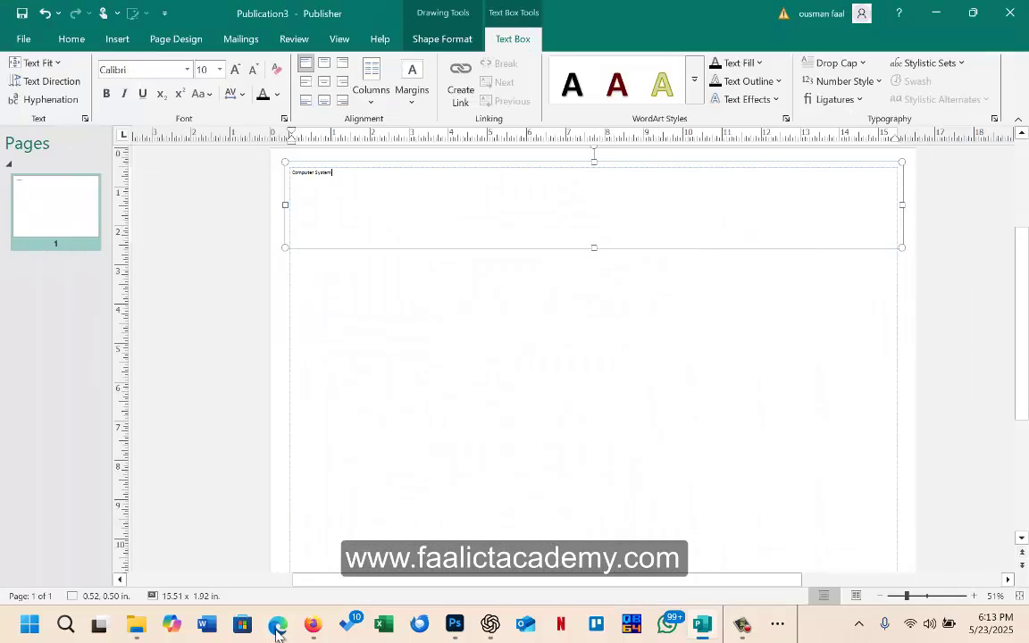
{"action": "left_click_drag", "start_coordinate": [355, 172], "coordinate": [272, 169]}
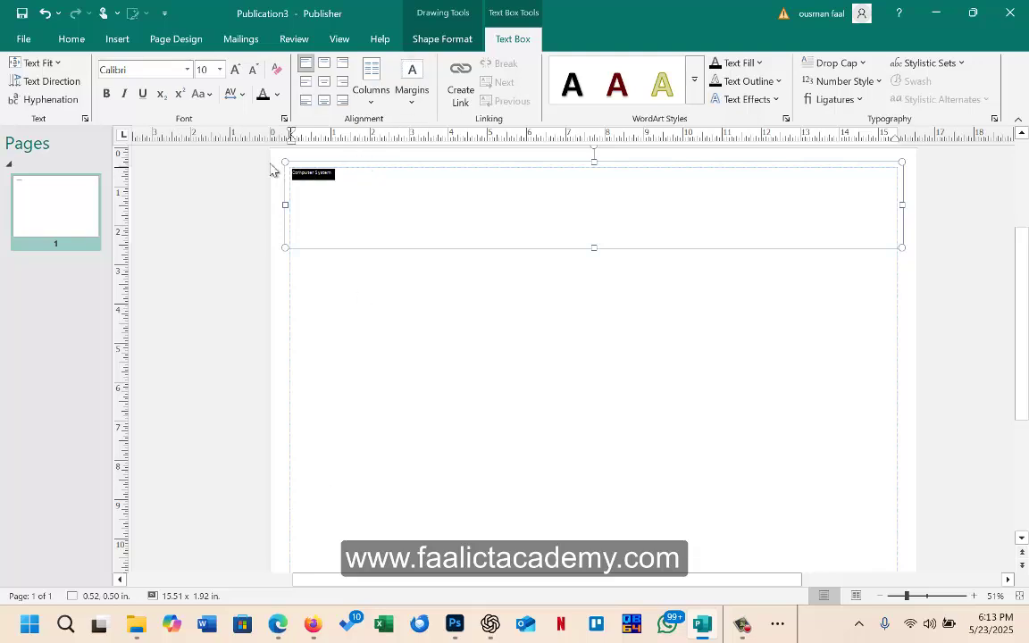
{"action": "left_click", "coordinate": [219, 69]}
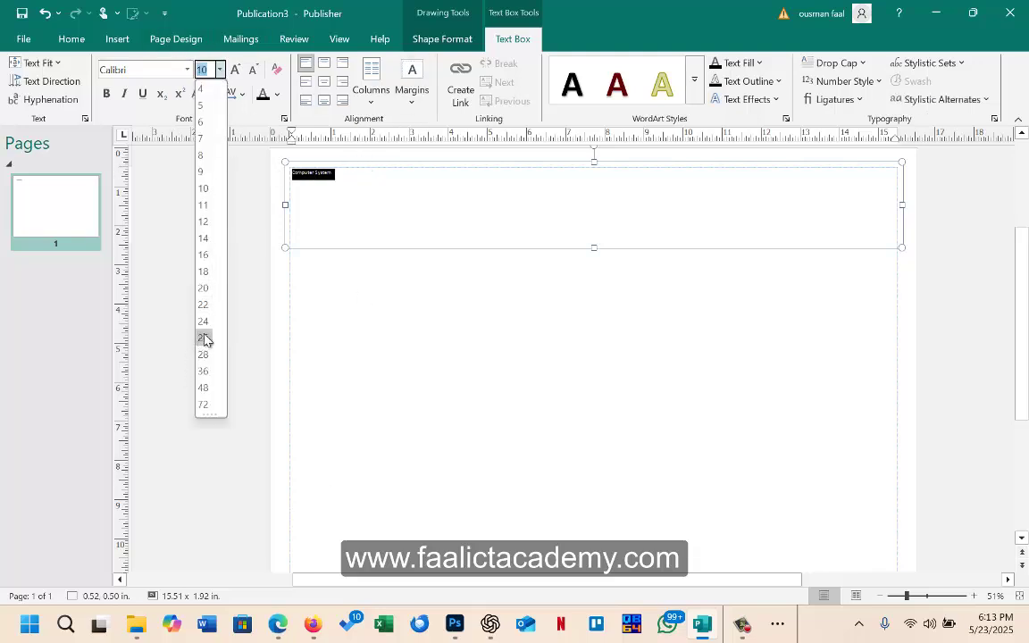
{"action": "left_click", "coordinate": [203, 370]}
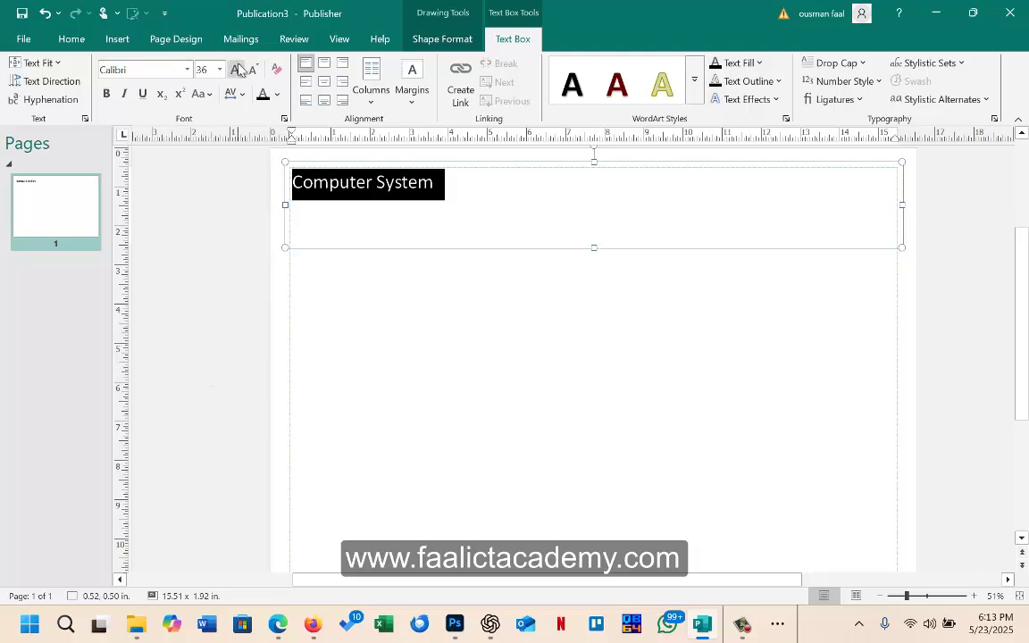
{"action": "left_click", "coordinate": [188, 70]}
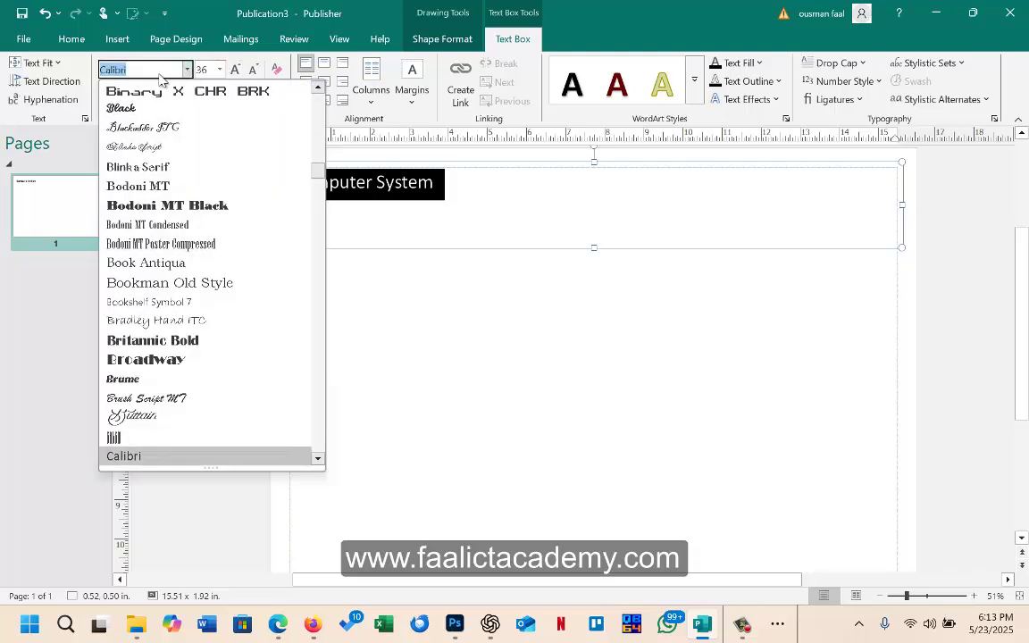
{"action": "type", "text": "ar"}
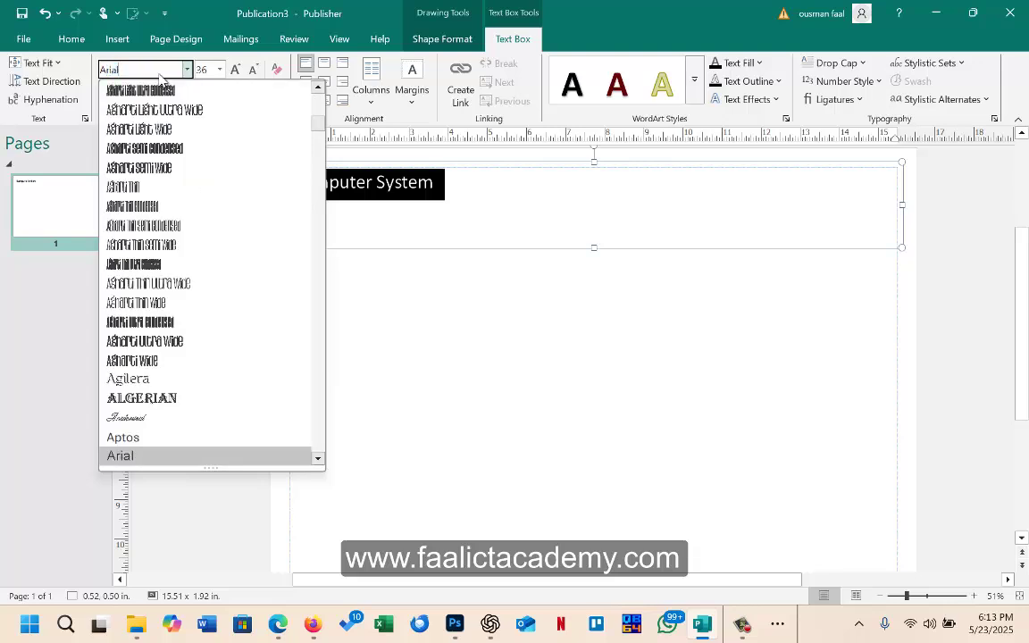
{"action": "key", "text": "Down"}
{"action": "key", "text": "Down"}
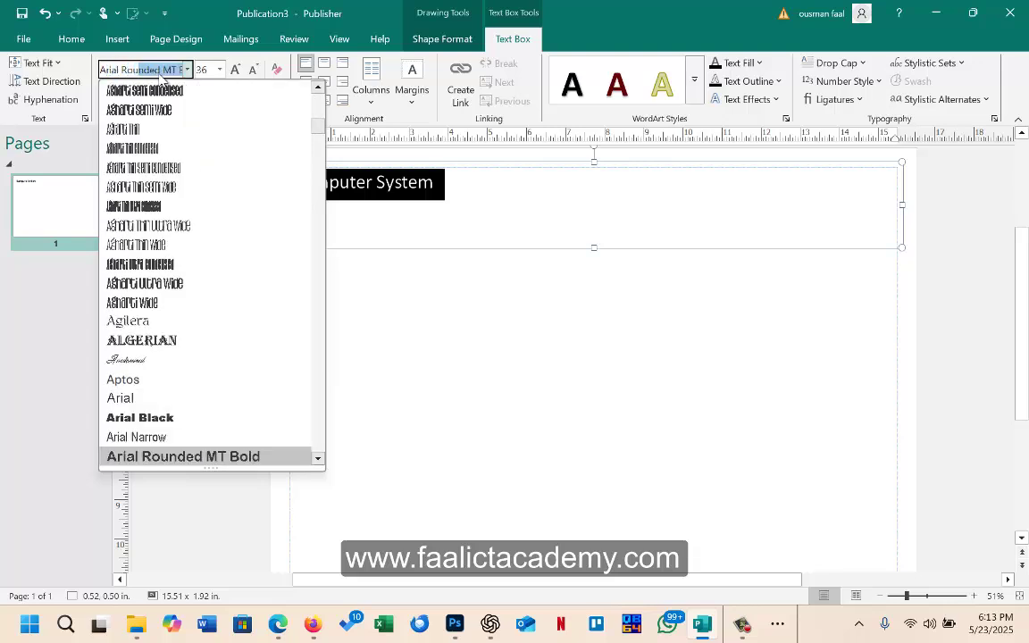
{"action": "left_click", "coordinate": [171, 456]}
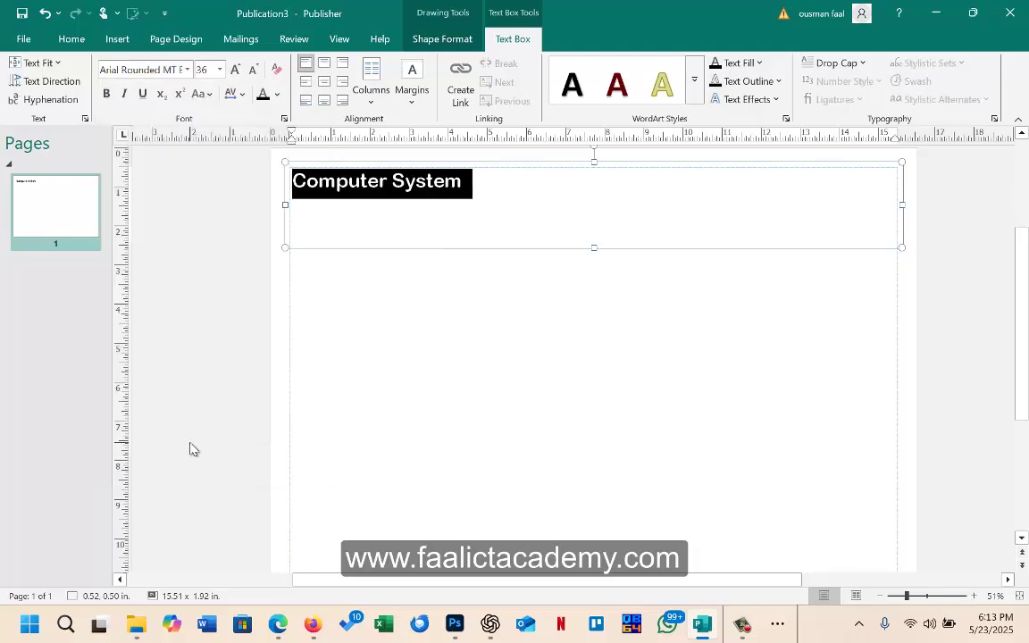
Step: Centre the heading in its box and colour the text red
{"action": "left_click", "coordinate": [324, 82]}
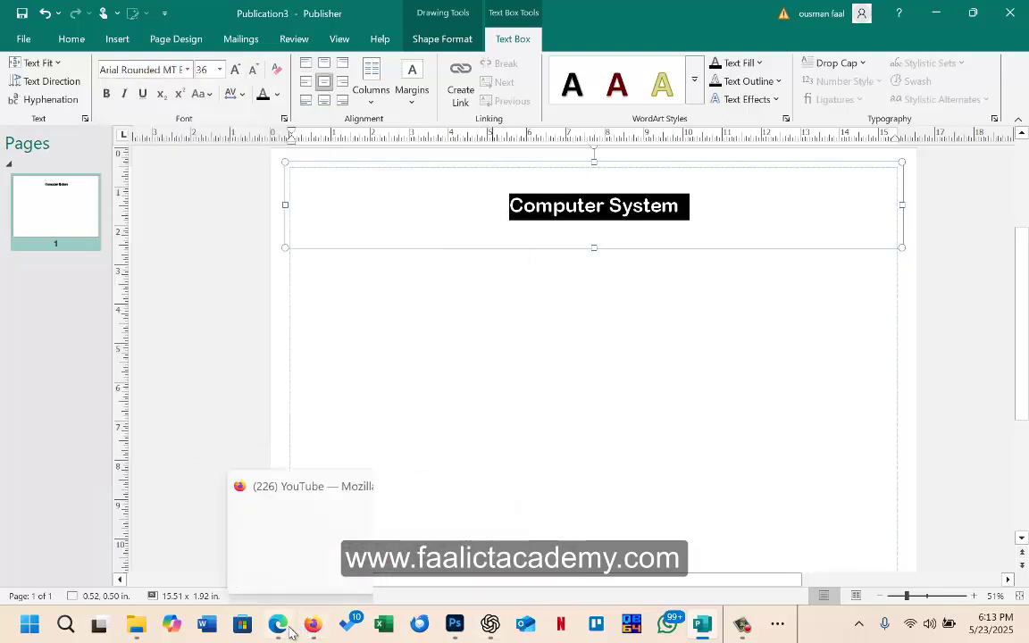
{"action": "left_click", "coordinate": [278, 624]}
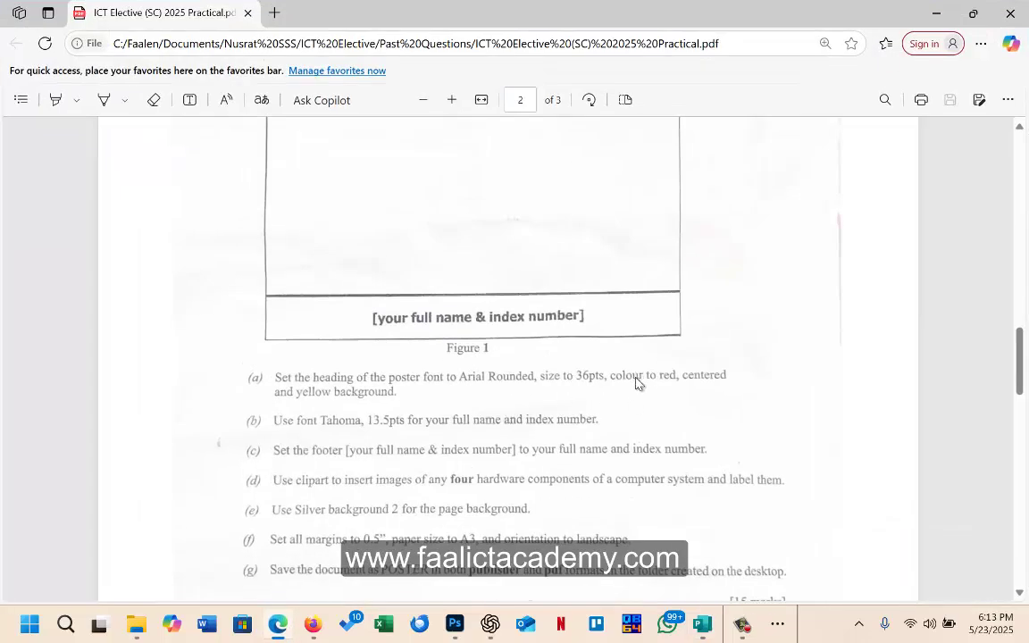
{"action": "left_click", "coordinate": [276, 629]}
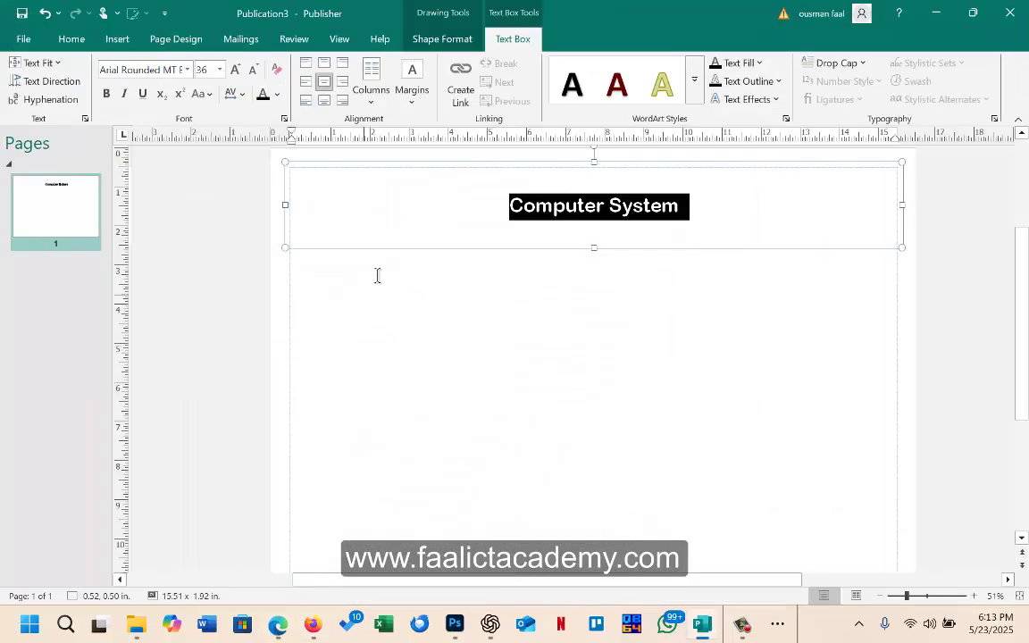
{"action": "left_click", "coordinate": [278, 94]}
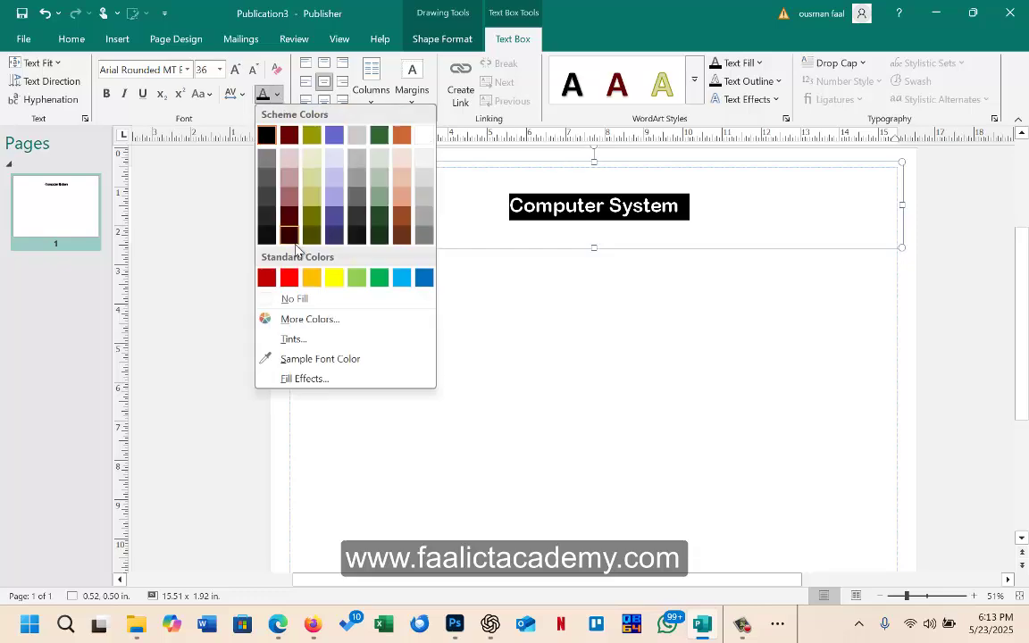
{"action": "left_click", "coordinate": [266, 277]}
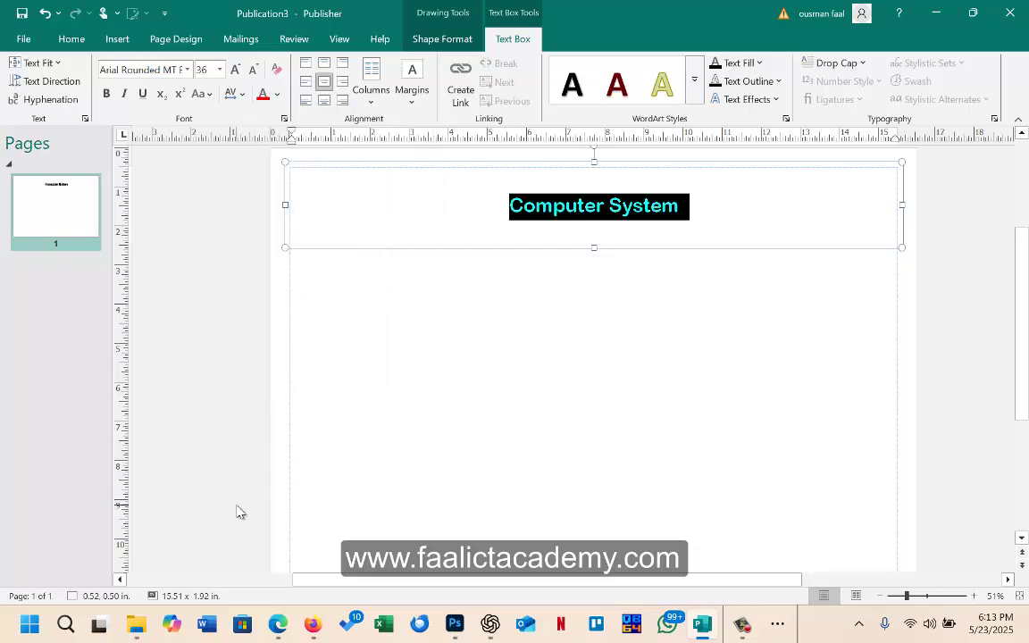
{"action": "left_click", "coordinate": [278, 625]}
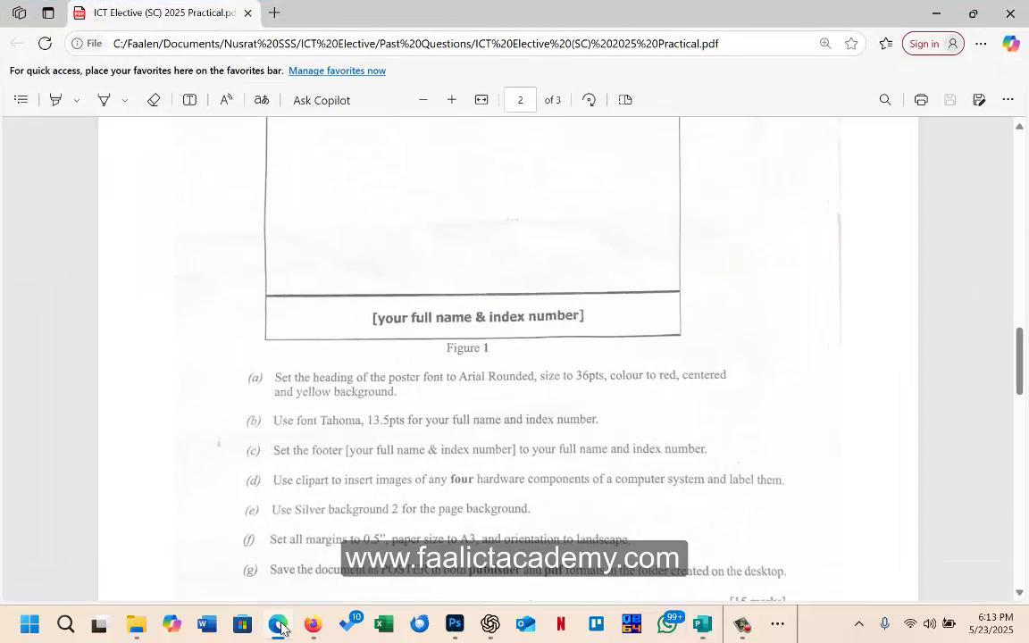
{"action": "left_click", "coordinate": [279, 625]}
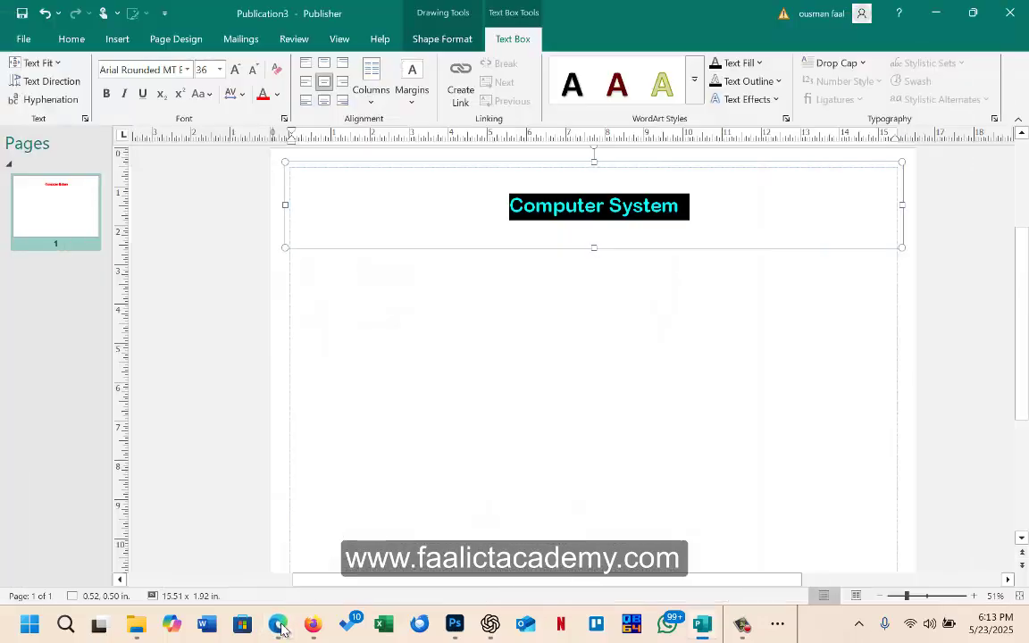
{"action": "left_click", "coordinate": [278, 625]}
{"action": "left_click", "coordinate": [279, 625]}
{"action": "left_click", "coordinate": [739, 206]}
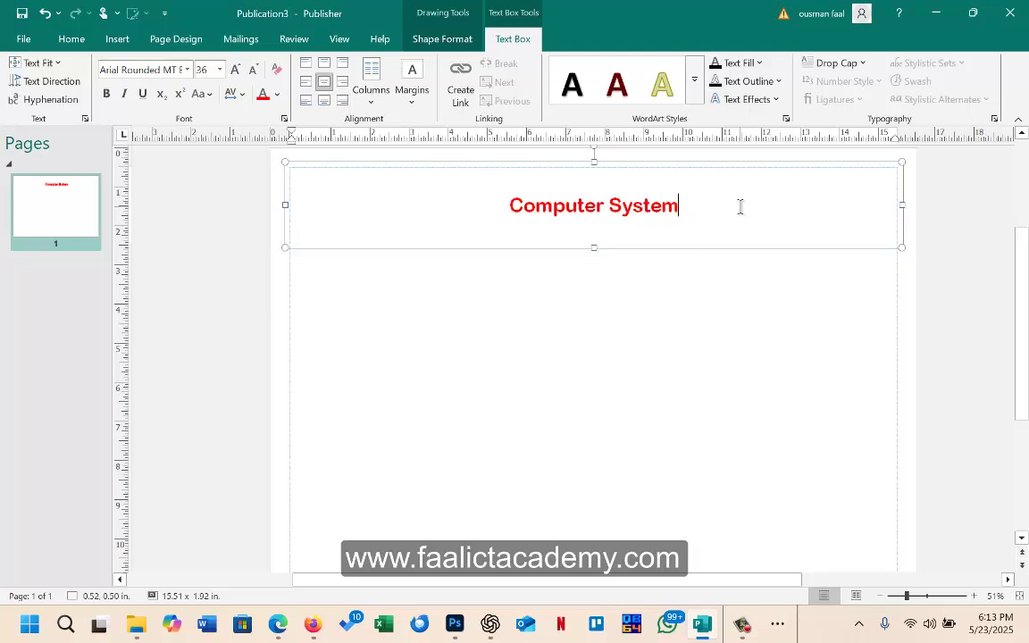
Step: Fill the heading box with Yellow from the Shape Fill standard colours
{"action": "left_click", "coordinate": [458, 42]}
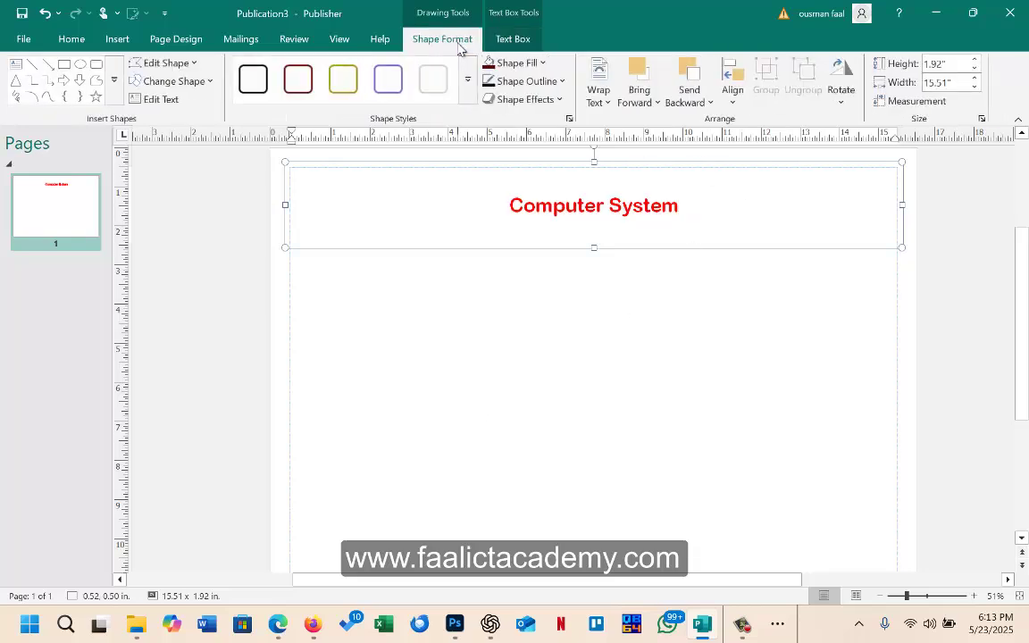
{"action": "left_click", "coordinate": [541, 63]}
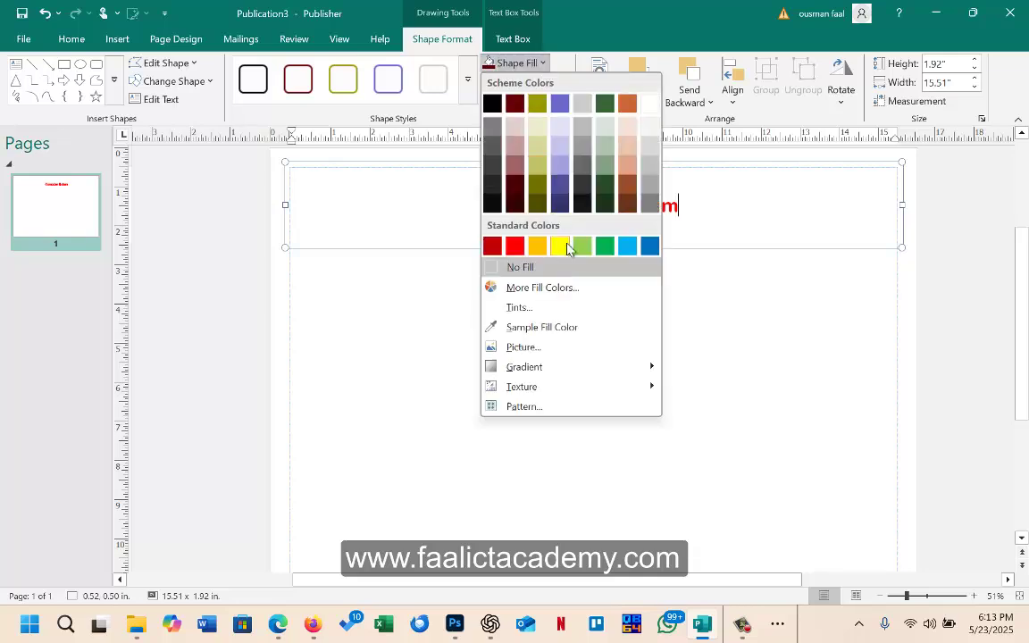
{"action": "left_click", "coordinate": [560, 246]}
{"action": "left_click", "coordinate": [630, 379]}
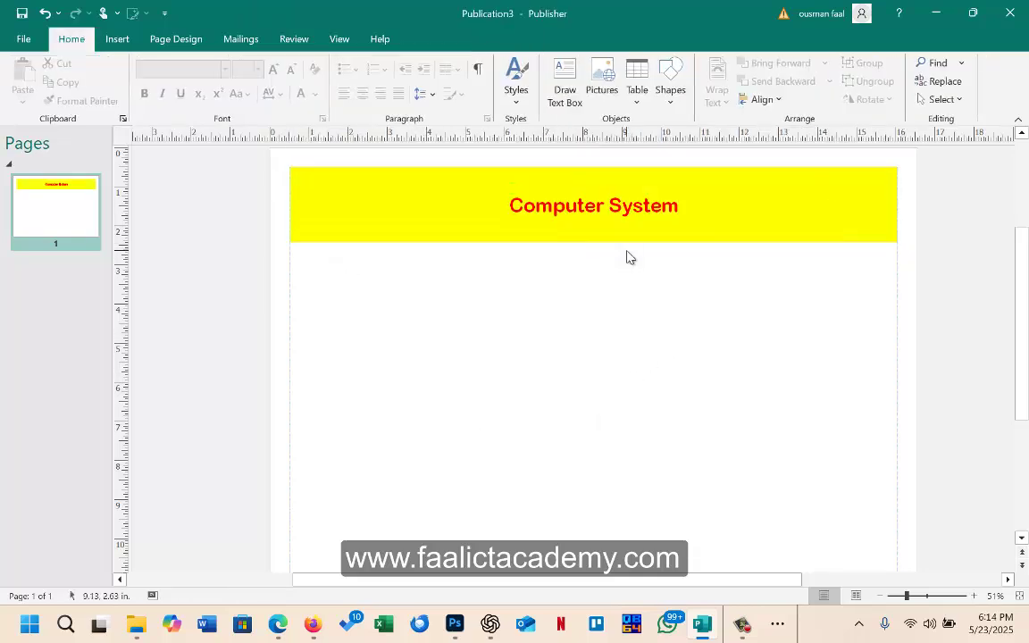
{"action": "scroll", "coordinate": [401, 390], "scroll_direction": "down", "scroll_amount": 1}
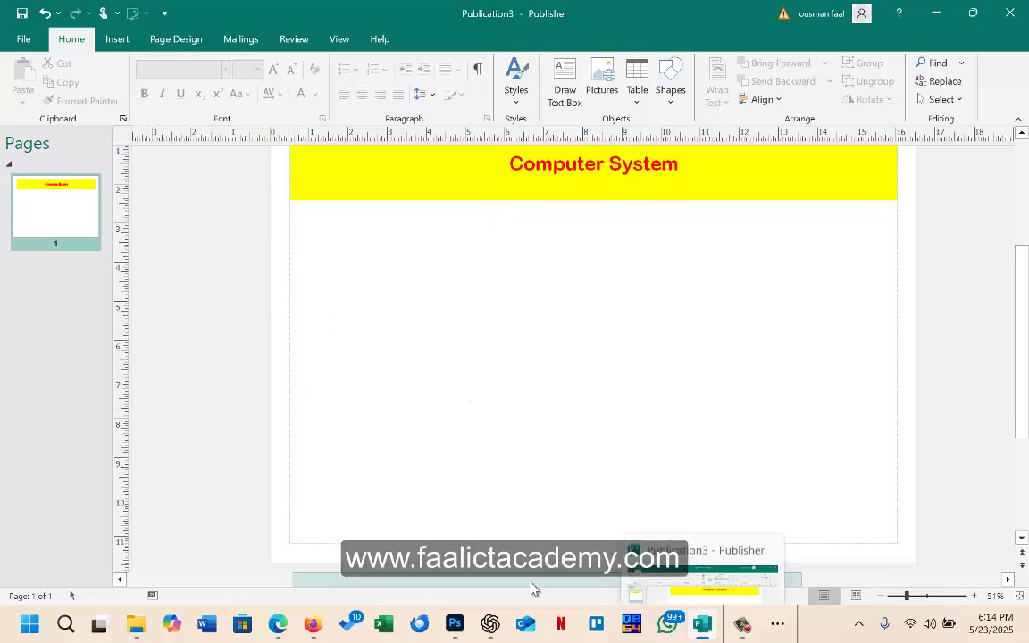
{"action": "left_click", "coordinate": [278, 624]}
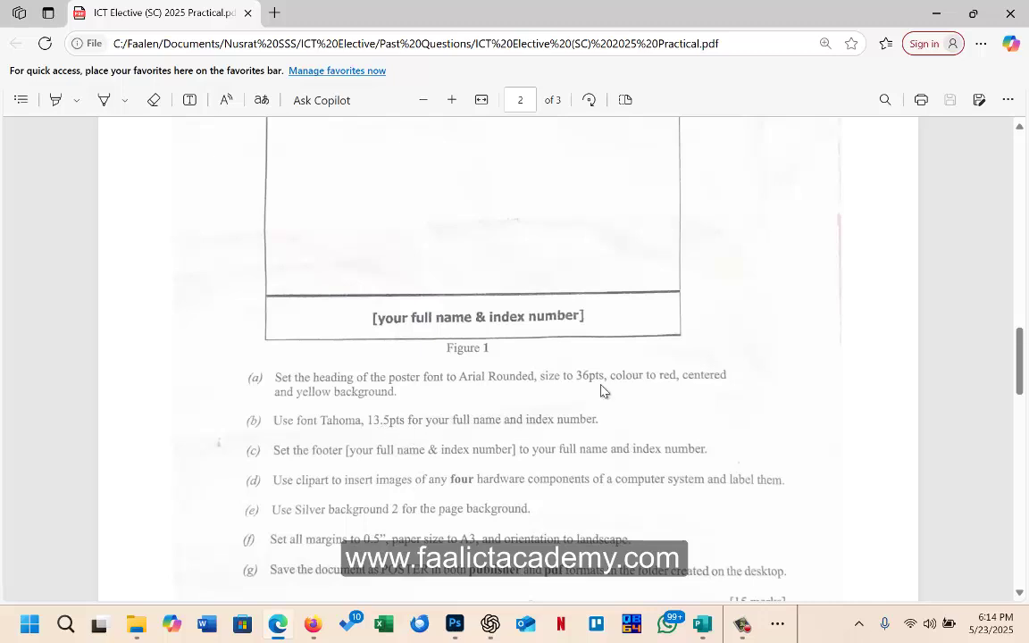
{"action": "left_click", "coordinate": [937, 20]}
{"action": "scroll", "coordinate": [484, 349], "scroll_direction": "down", "scroll_amount": 5}
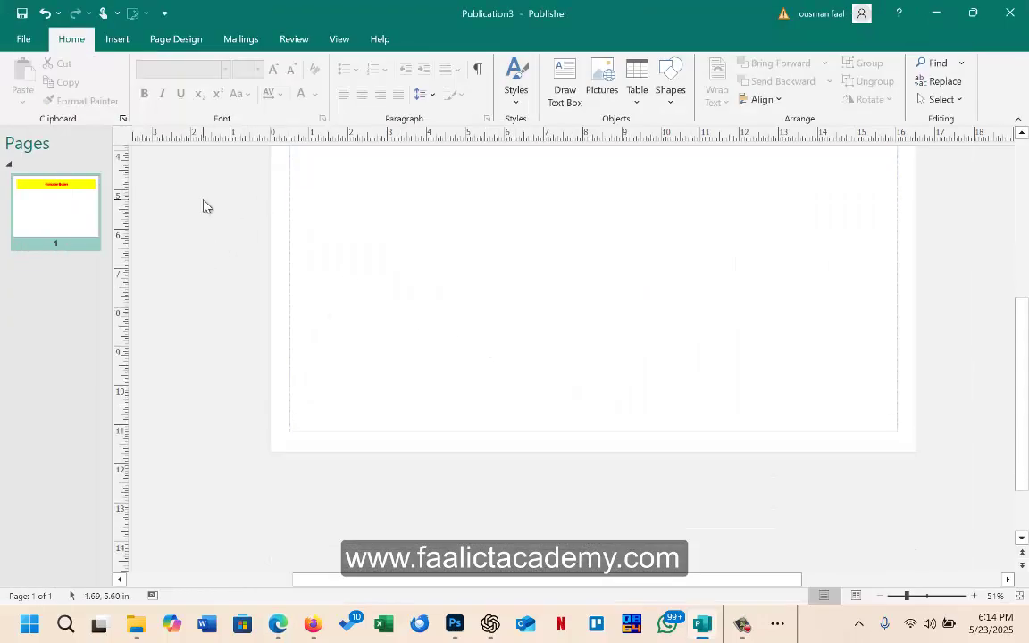
Step: Draw a full-width text box along the bottom margin of the page
{"action": "left_click", "coordinate": [118, 30]}
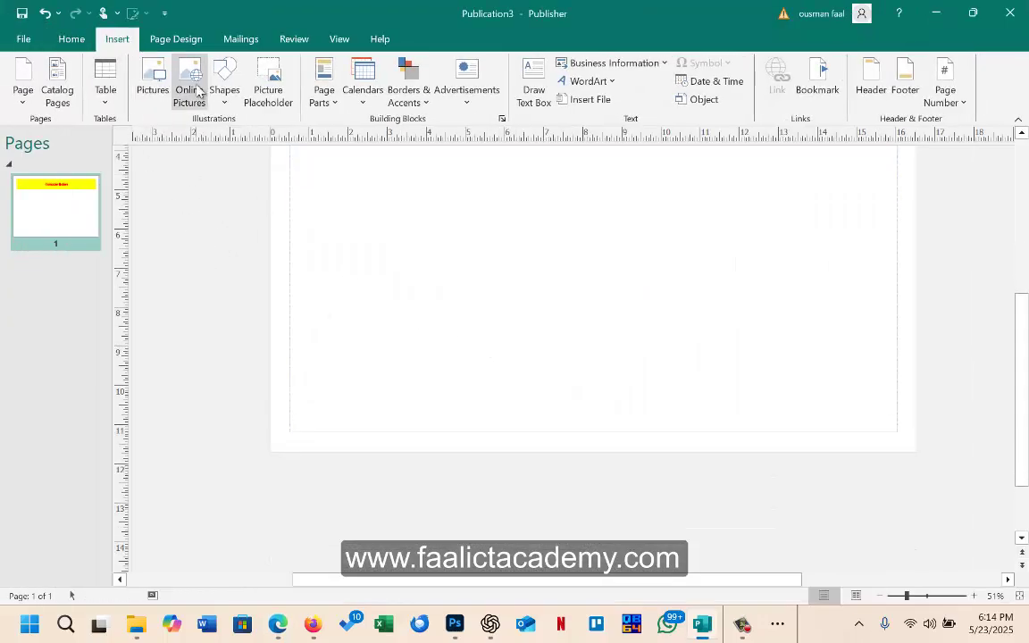
{"action": "left_click", "coordinate": [533, 82]}
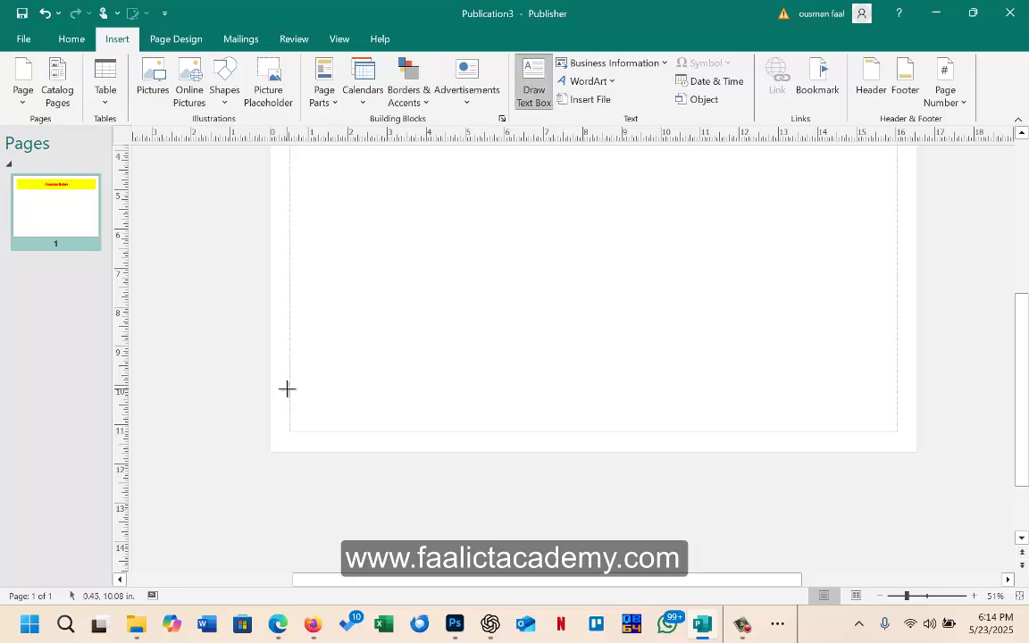
{"action": "left_click_drag", "start_coordinate": [288, 387], "coordinate": [900, 433]}
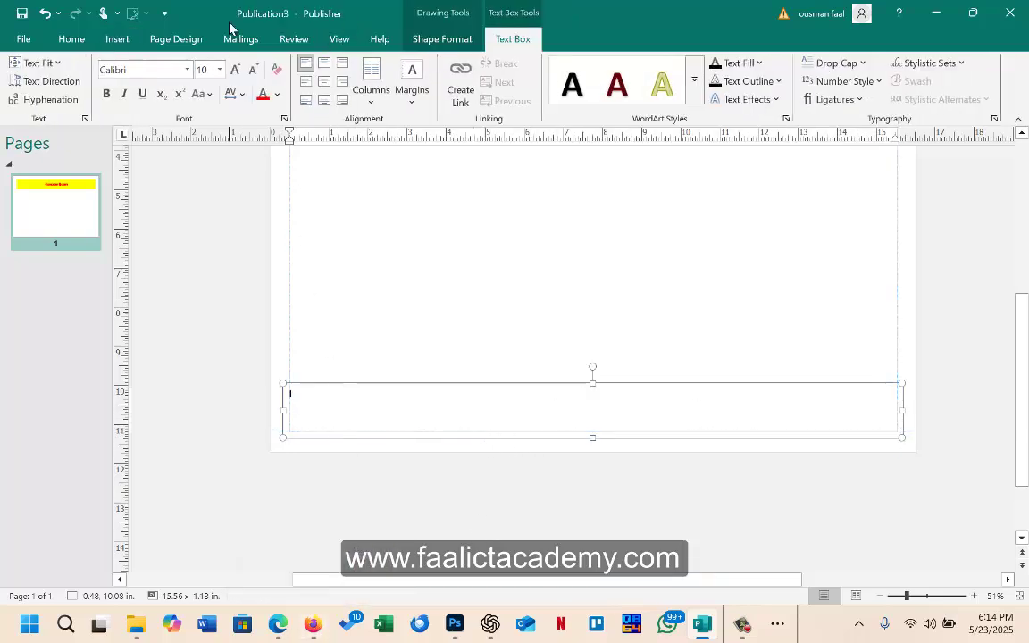
{"action": "left_click", "coordinate": [203, 71]}
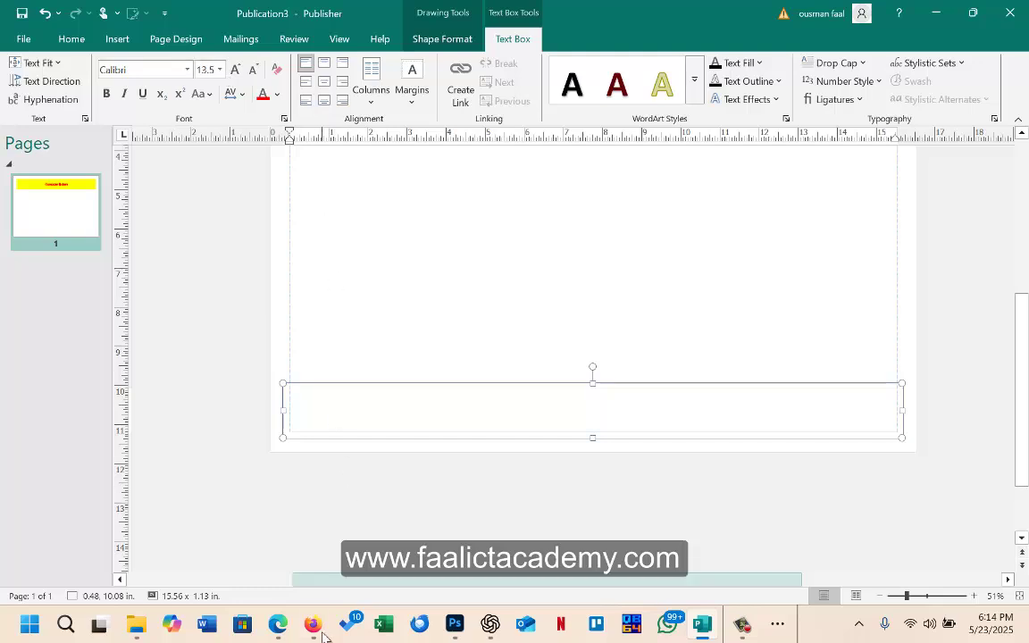
Step: Try setting the footer font to Tahoma by typing 'Taha', then dismiss the font list
{"action": "left_click", "coordinate": [285, 636]}
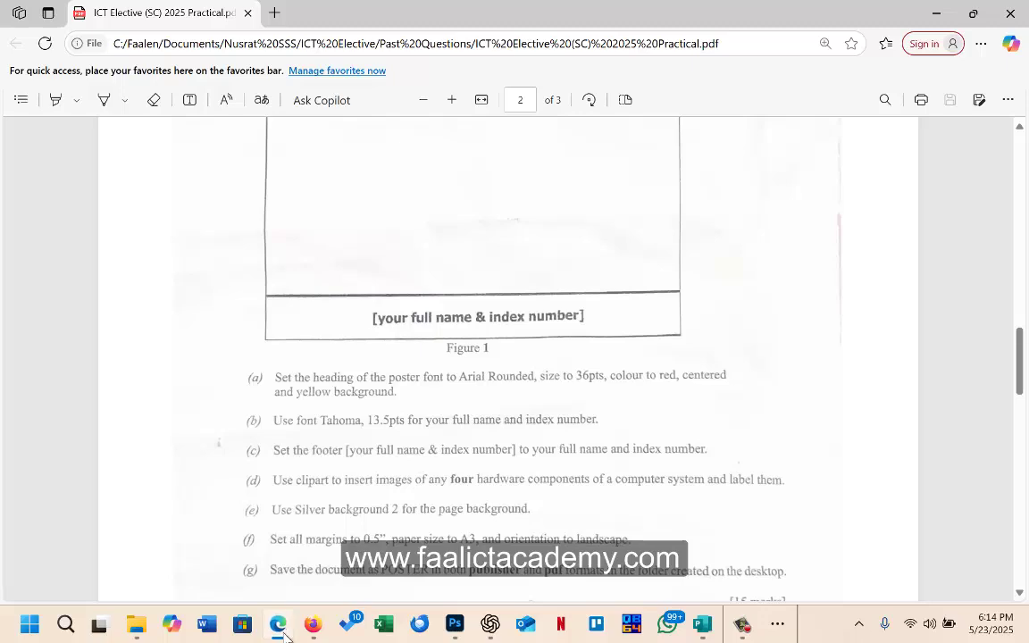
{"action": "left_click", "coordinate": [286, 635]}
{"action": "left_click", "coordinate": [155, 71]}
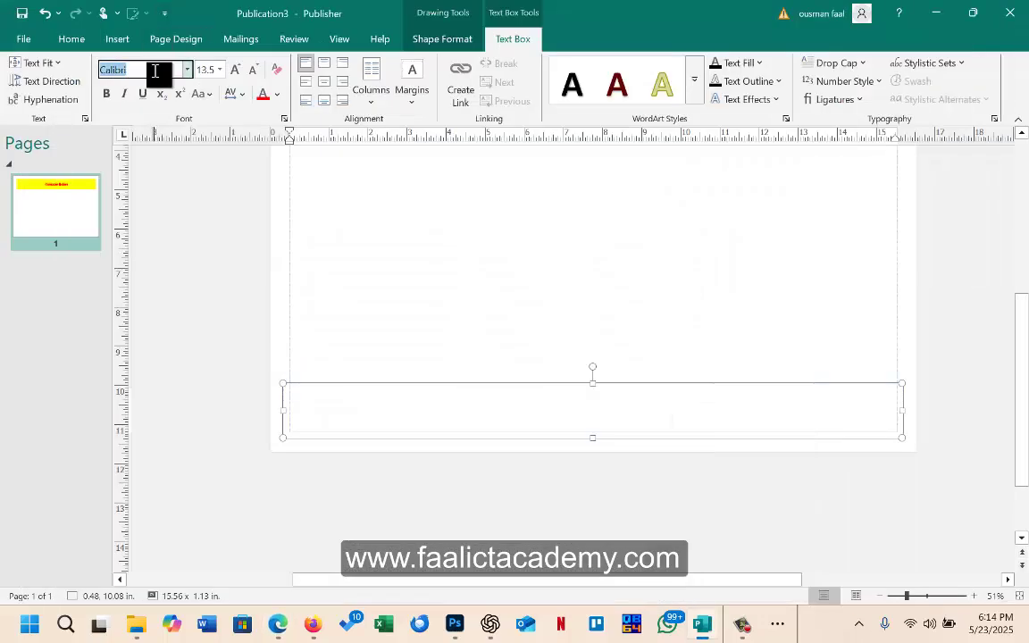
{"action": "type", "text": "Taha"}
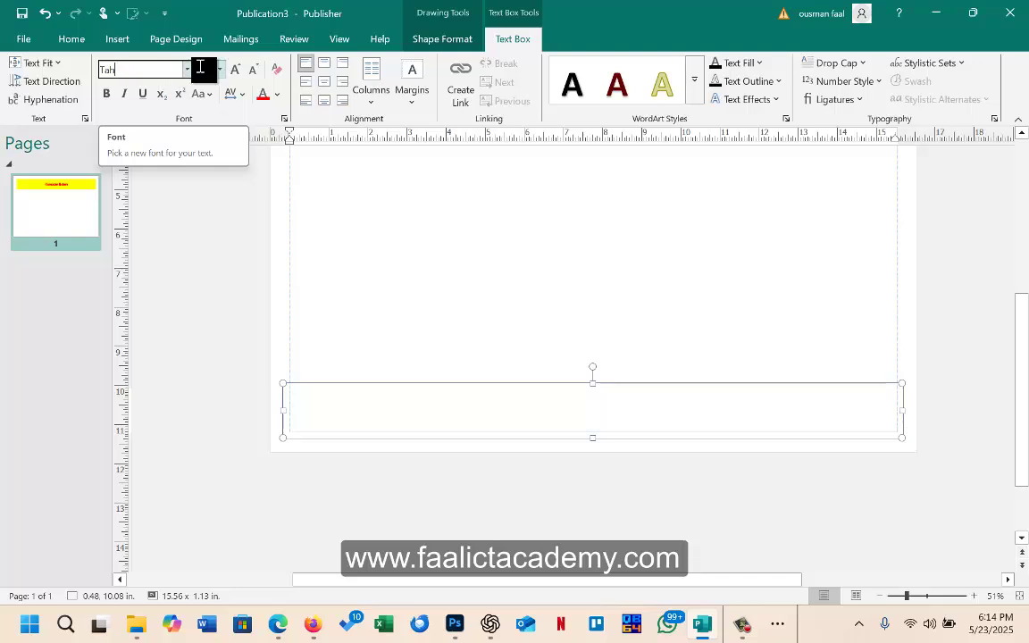
{"action": "key", "text": "Return"}
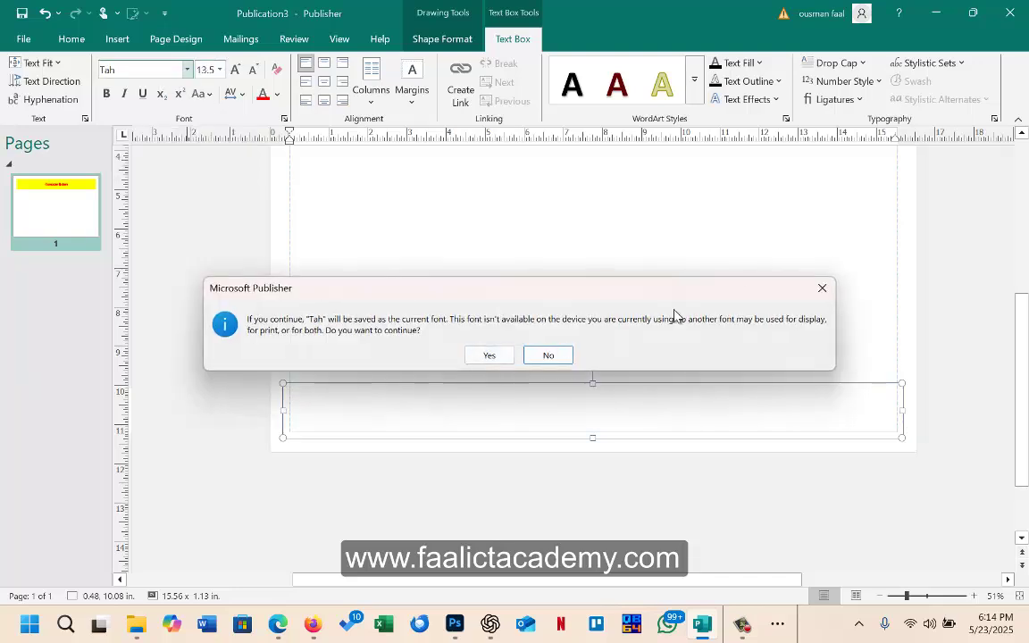
{"action": "left_click", "coordinate": [833, 300]}
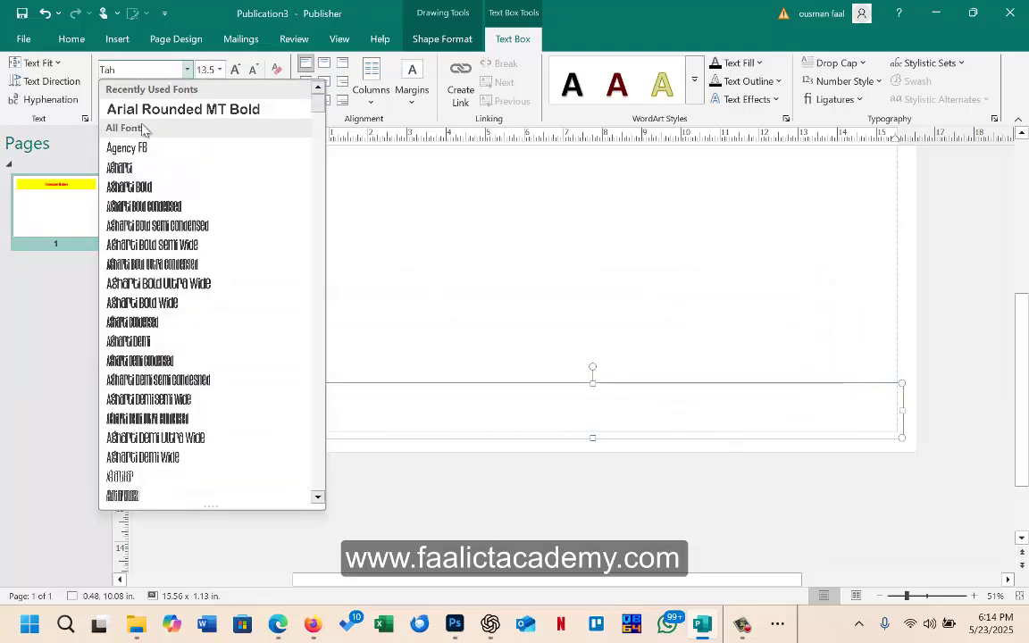
{"action": "key", "text": "Escape"}
{"action": "key", "text": "Escape"}
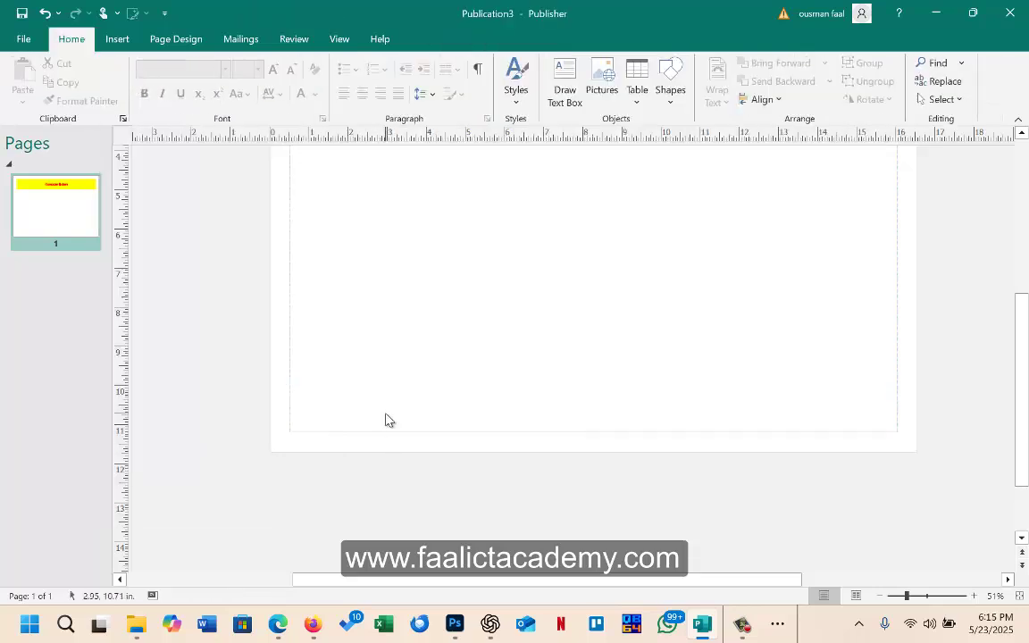
Step: Draw a new wide text box near the bottom of the page
{"action": "scroll", "coordinate": [361, 430], "scroll_direction": "up", "scroll_amount": 5}
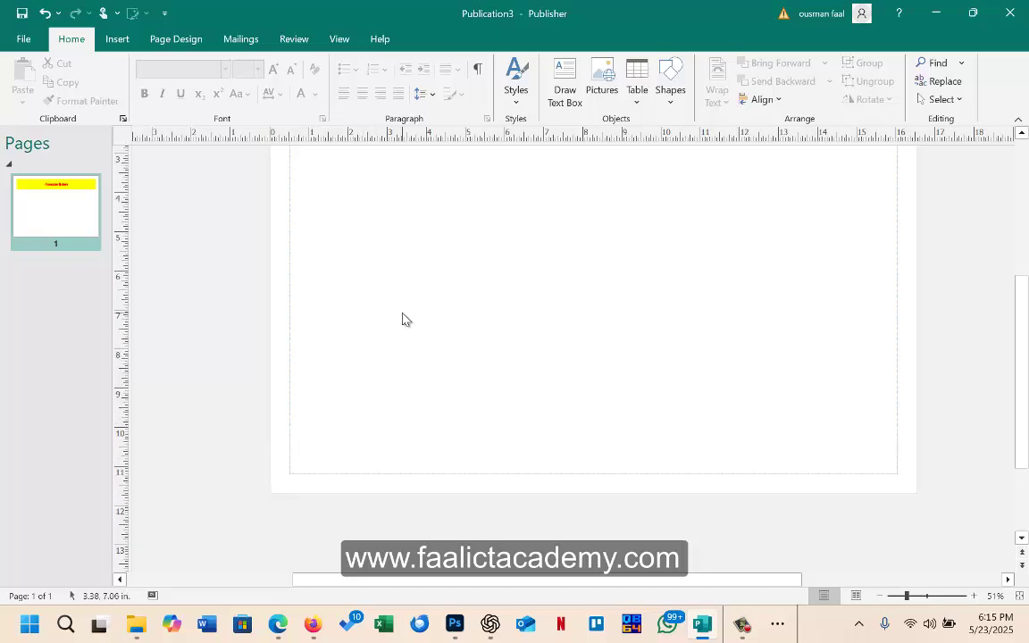
{"action": "left_click", "coordinate": [406, 244]}
{"action": "left_click", "coordinate": [409, 466]}
{"action": "scroll", "coordinate": [409, 466], "scroll_direction": "down", "scroll_amount": 2}
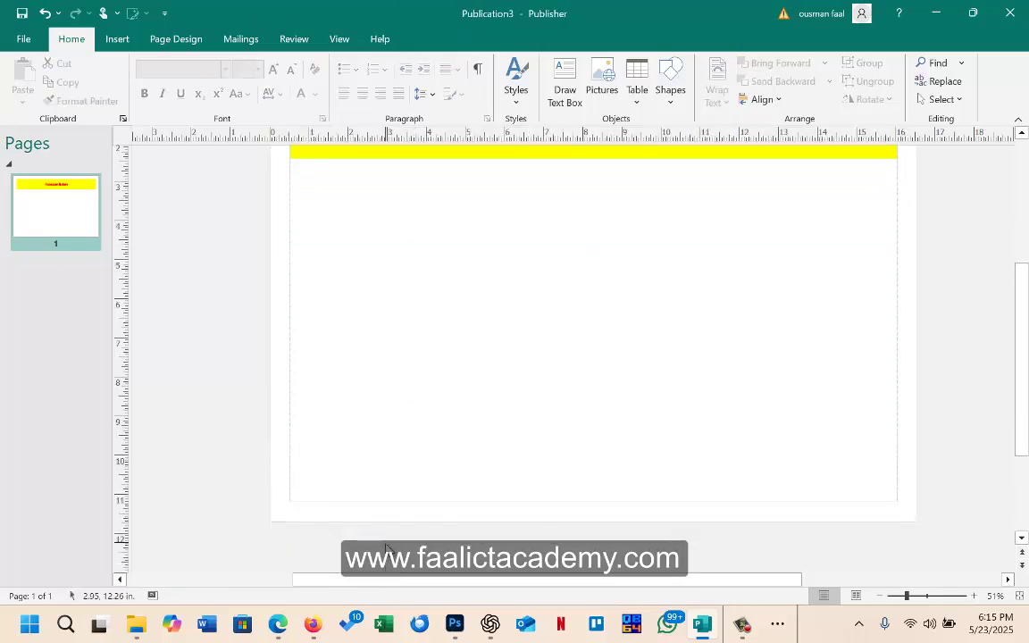
{"action": "scroll", "coordinate": [357, 487], "scroll_direction": "down", "scroll_amount": 1}
{"action": "scroll", "coordinate": [293, 192], "scroll_direction": "up", "scroll_amount": 1}
{"action": "left_click", "coordinate": [117, 38]}
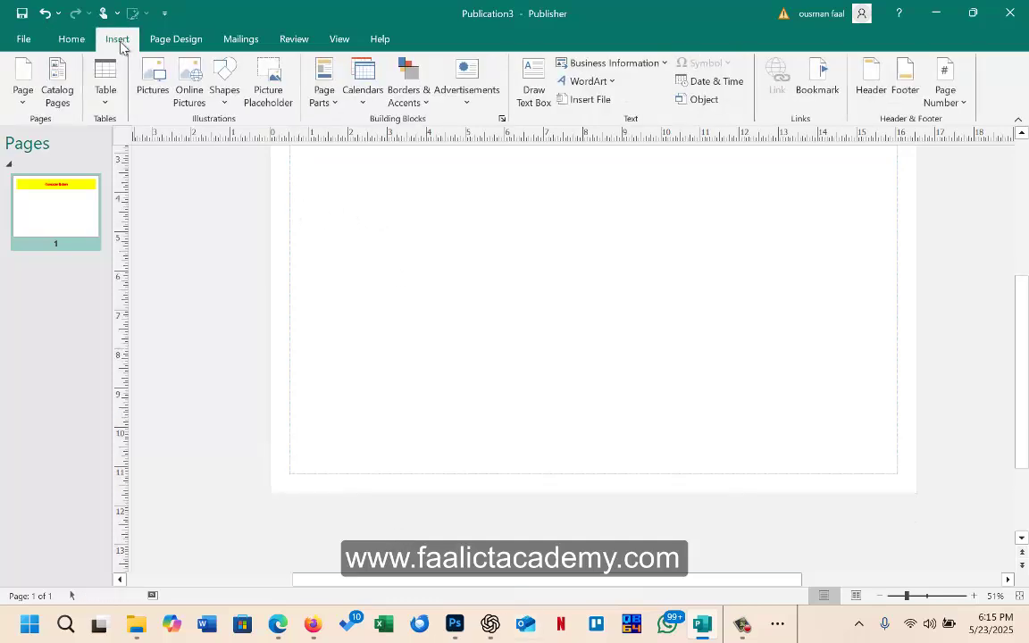
{"action": "left_click", "coordinate": [534, 91]}
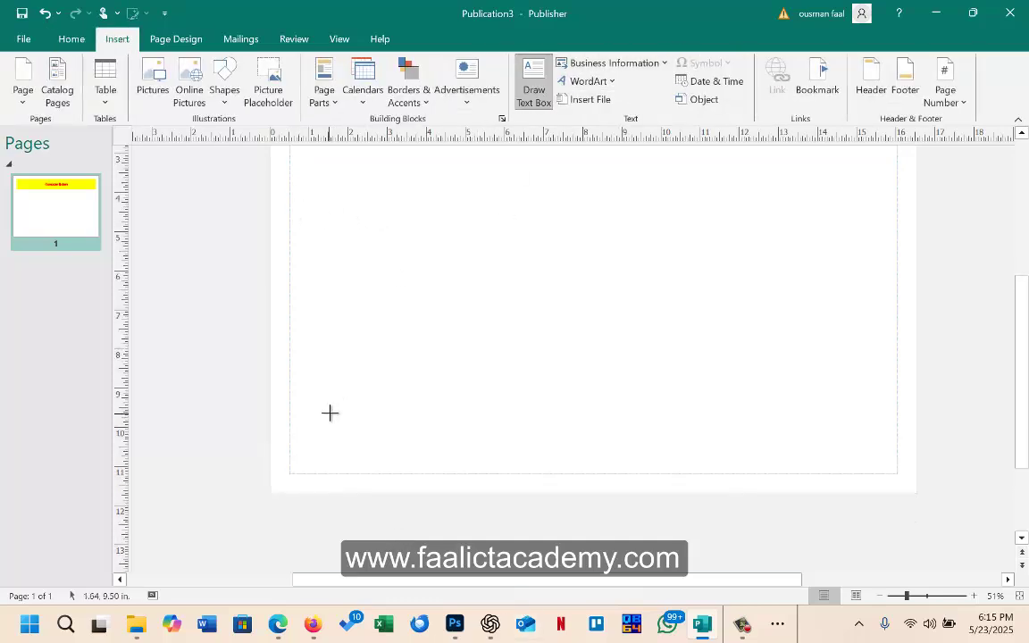
{"action": "mouse_move", "coordinate": [289, 441]}
{"action": "left_mouse_down"}
{"action": "mouse_move", "coordinate": [571, 490]}
{"action": "mouse_move", "coordinate": [920, 458]}
{"action": "left_mouse_up"}
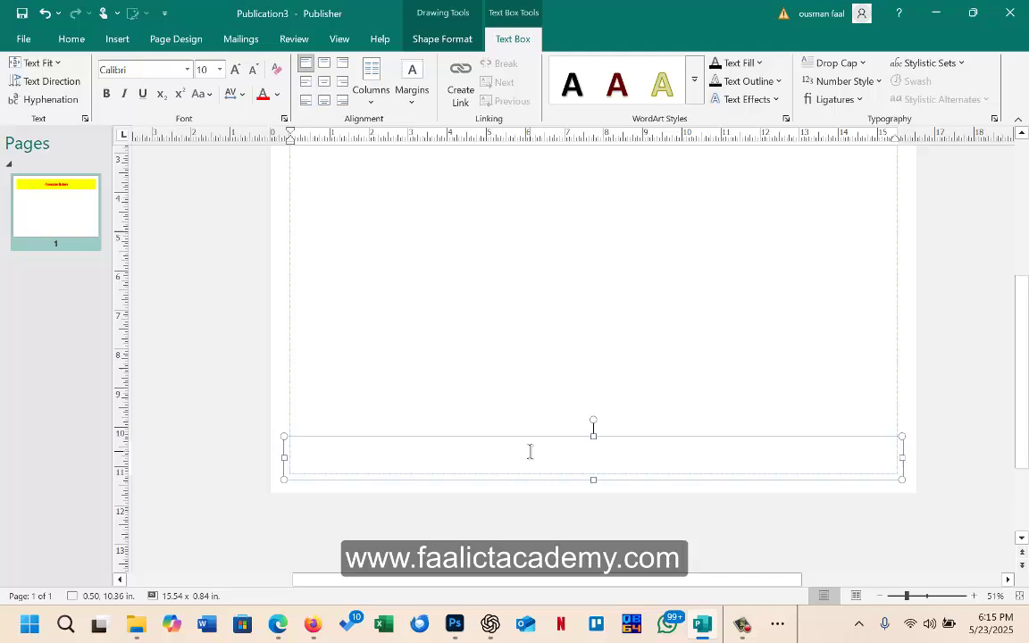
Step: Set the bottom text box to Tahoma at 13.5 pt
{"action": "left_click", "coordinate": [207, 70]}
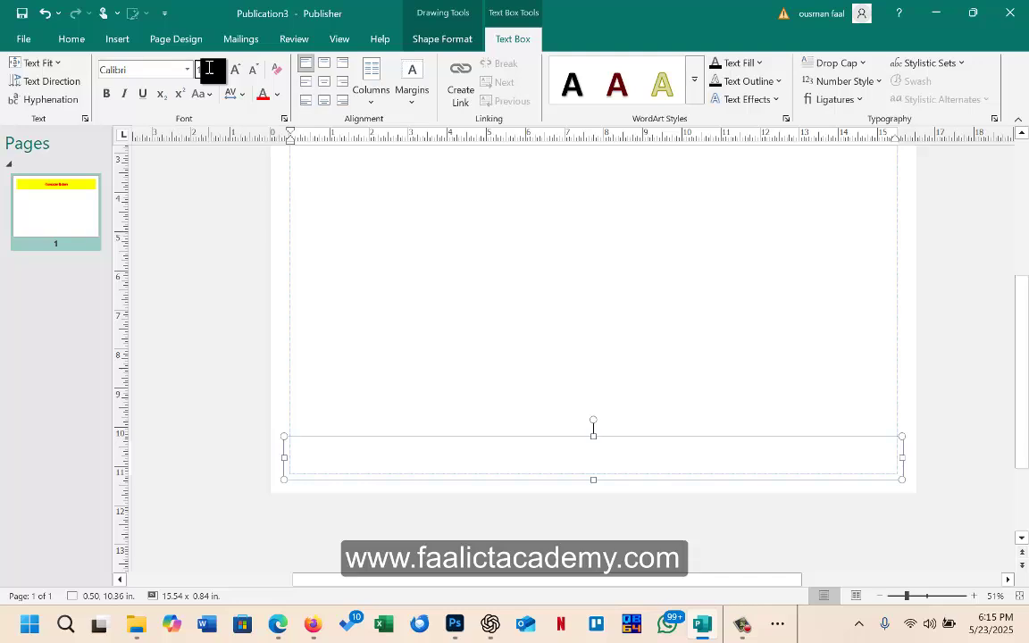
{"action": "type", "text": "13.5"}
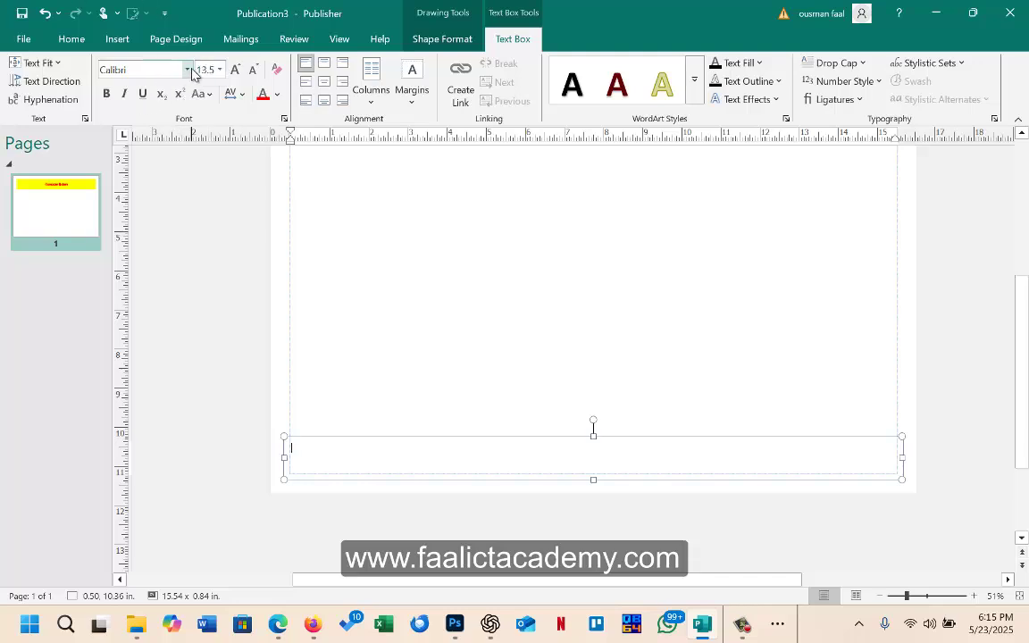
{"action": "left_click", "coordinate": [168, 70]}
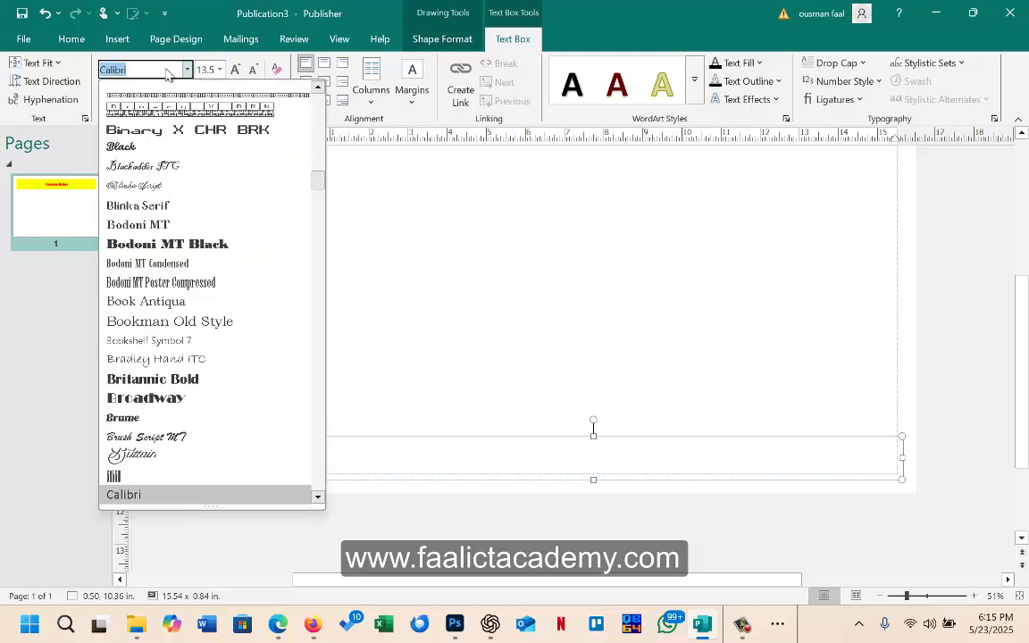
{"action": "type", "text": "Tahoma"}
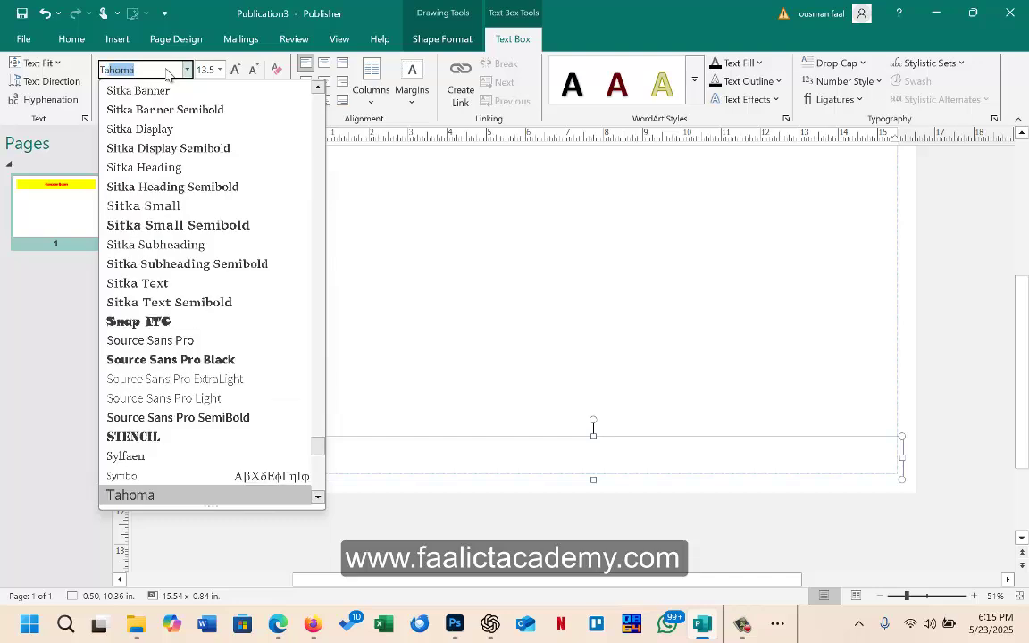
{"action": "key", "text": "Return"}
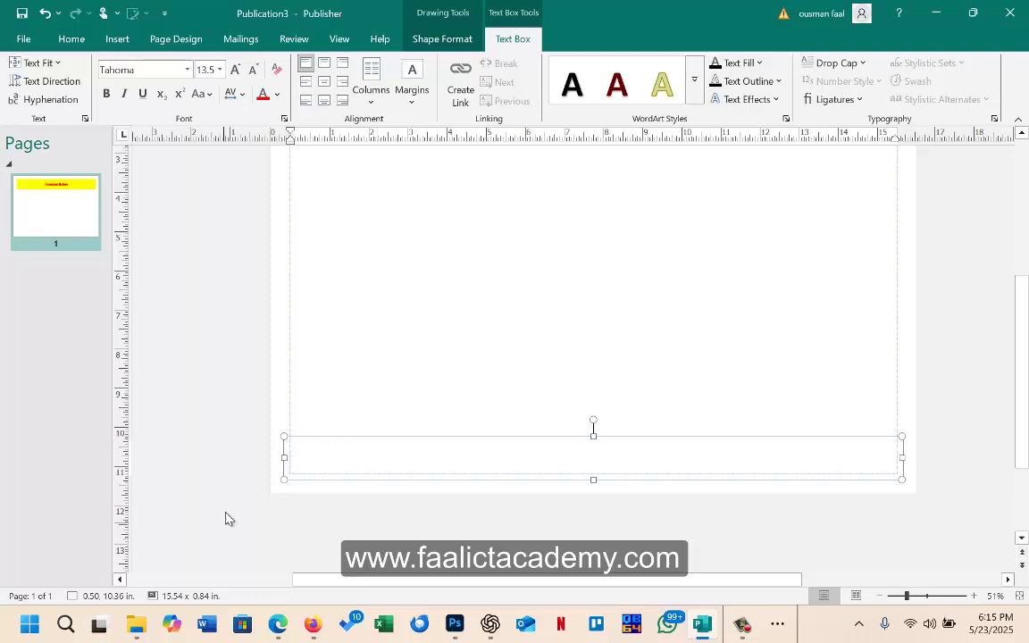
{"action": "left_click", "coordinate": [312, 623]}
Step: Enter the student's full name and index number in the bottom text box, checking the task PDF
{"action": "left_click", "coordinate": [298, 630]}
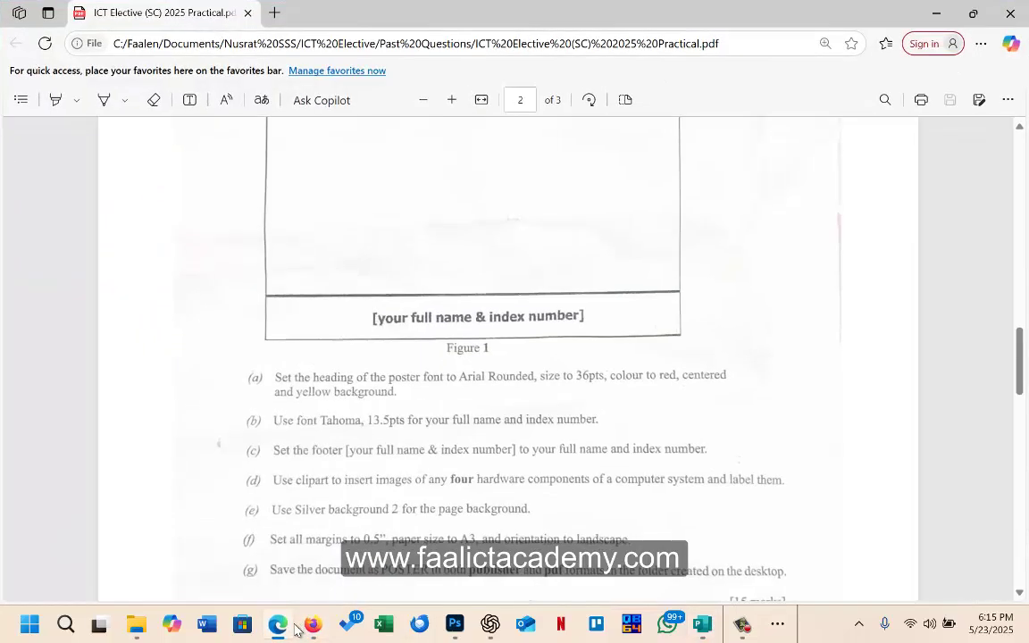
{"action": "key", "text": "alt+Tab"}
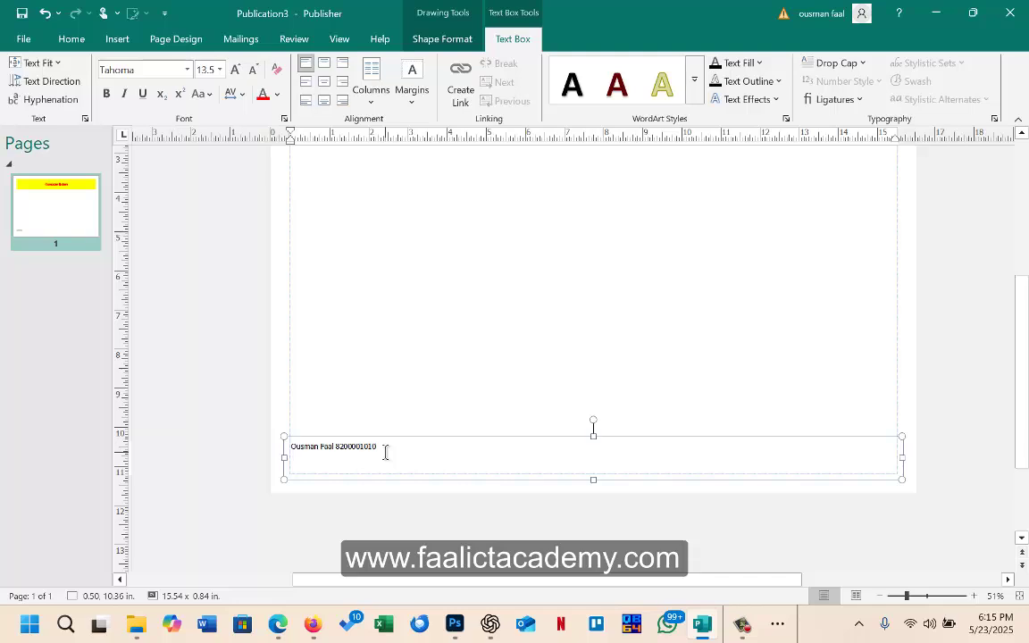
{"action": "left_click", "coordinate": [473, 354]}
{"action": "left_click", "coordinate": [341, 447]}
{"action": "left_click_drag", "start_coordinate": [383, 448], "coordinate": [287, 436]}
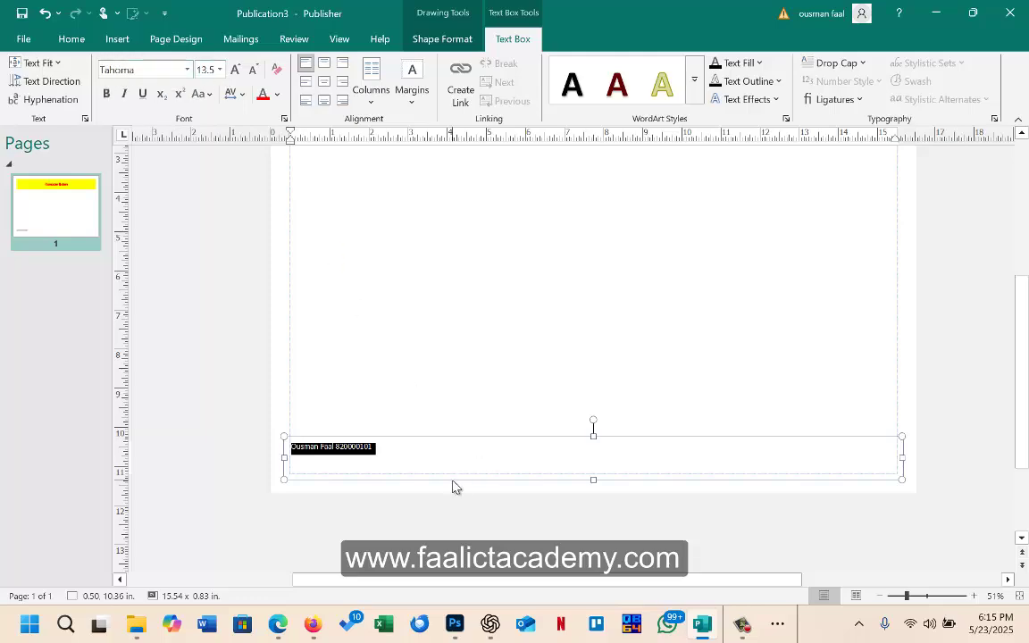
{"action": "mouse_move", "coordinate": [278, 625]}
{"action": "left_click", "coordinate": [251, 555]}
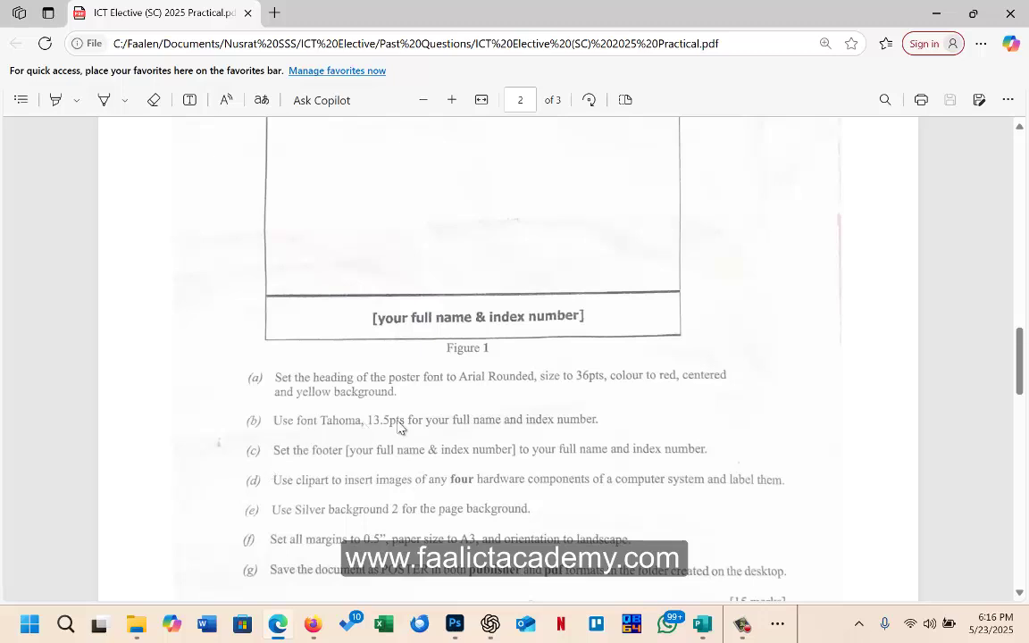
{"action": "scroll", "coordinate": [471, 427], "scroll_direction": "down", "scroll_amount": 1}
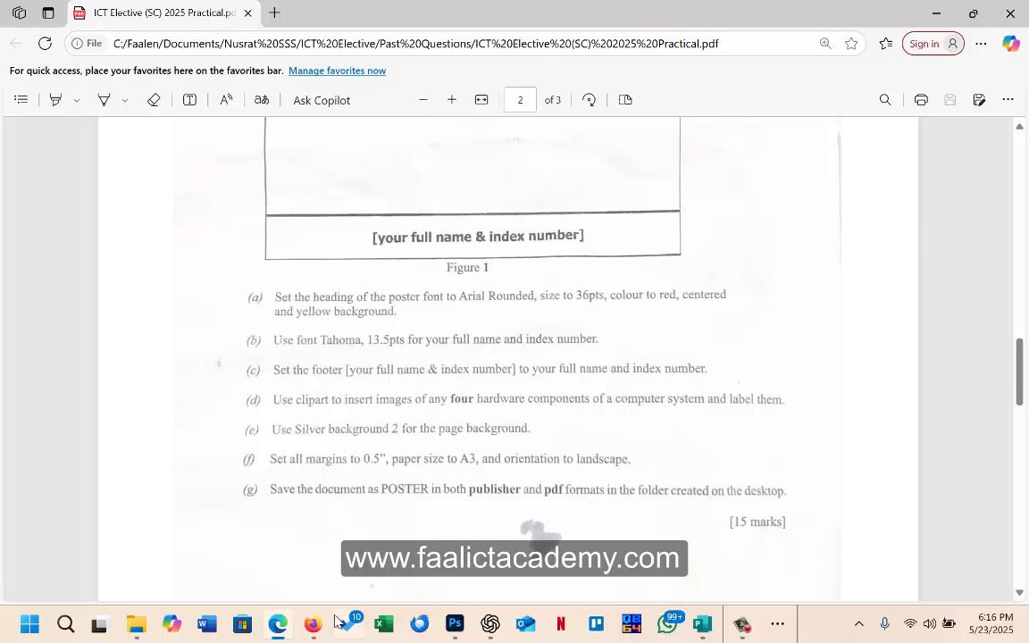
{"action": "left_click", "coordinate": [921, 18]}
Step: Open the master page footer via Insert > Footer and zoom out to 70%
{"action": "left_click", "coordinate": [459, 388]}
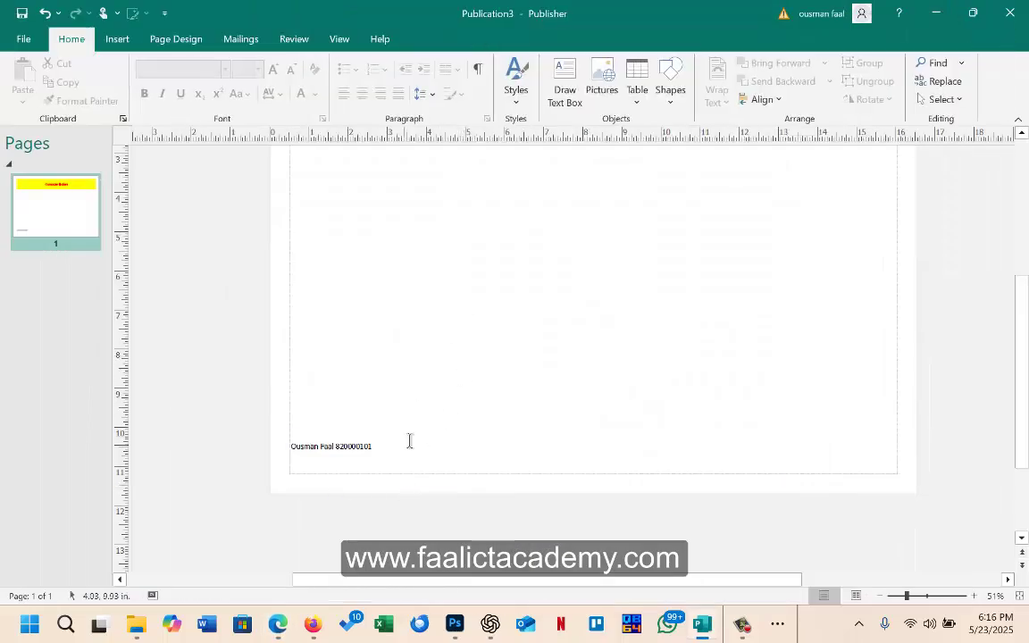
{"action": "left_click", "coordinate": [369, 461]}
{"action": "left_click", "coordinate": [423, 386]}
{"action": "left_click", "coordinate": [104, 42]}
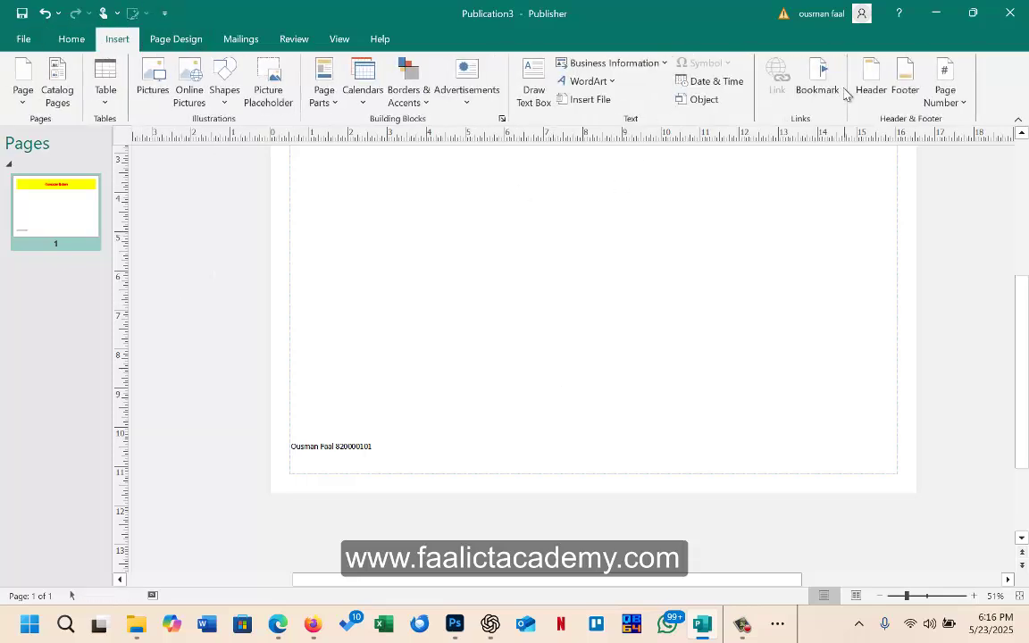
{"action": "left_click", "coordinate": [904, 89]}
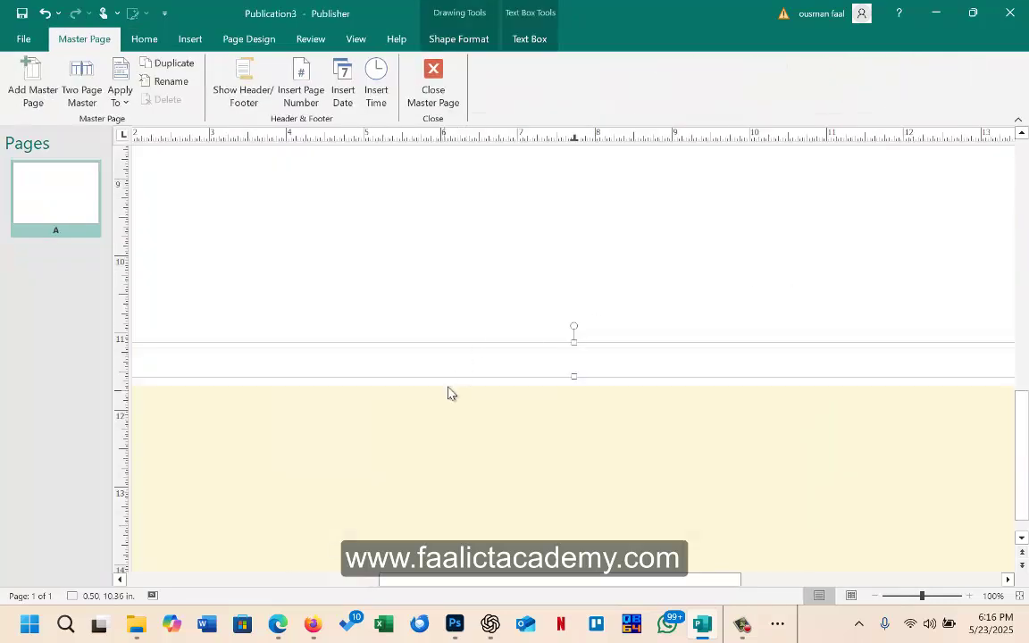
{"action": "left_click_drag", "start_coordinate": [464, 582], "coordinate": [436, 582]}
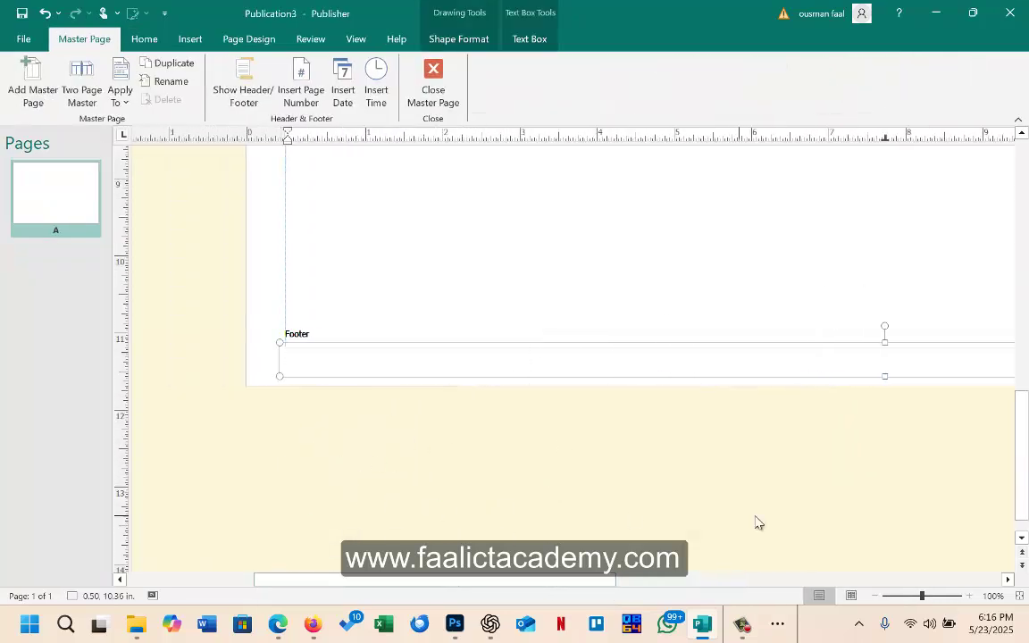
{"action": "left_click", "coordinate": [875, 595]}
{"action": "left_click", "coordinate": [875, 596]}
{"action": "left_click", "coordinate": [875, 596]}
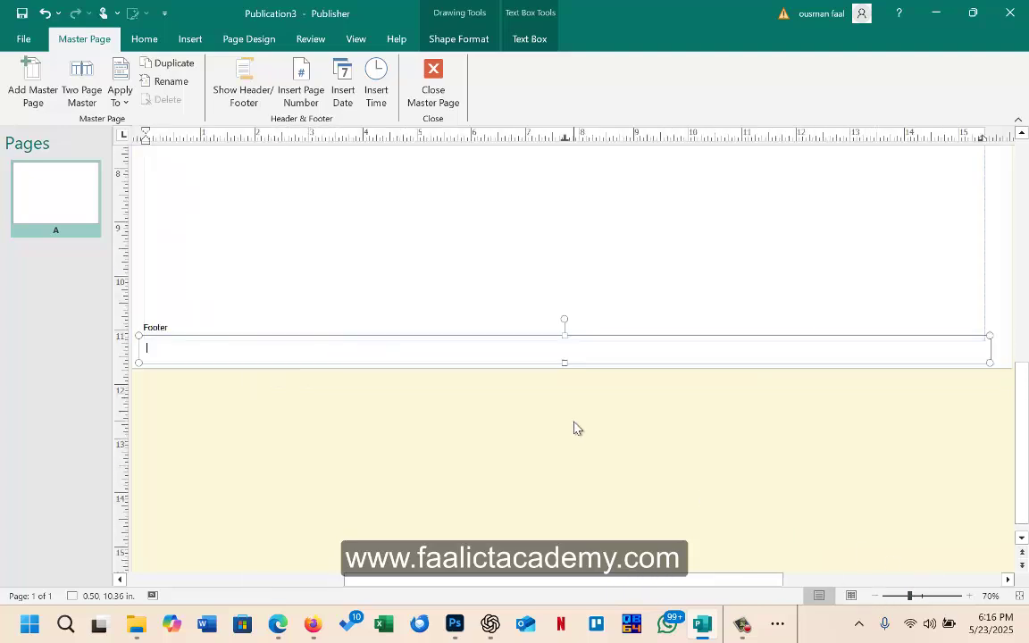
{"action": "left_click_drag", "start_coordinate": [535, 578], "coordinate": [487, 580]}
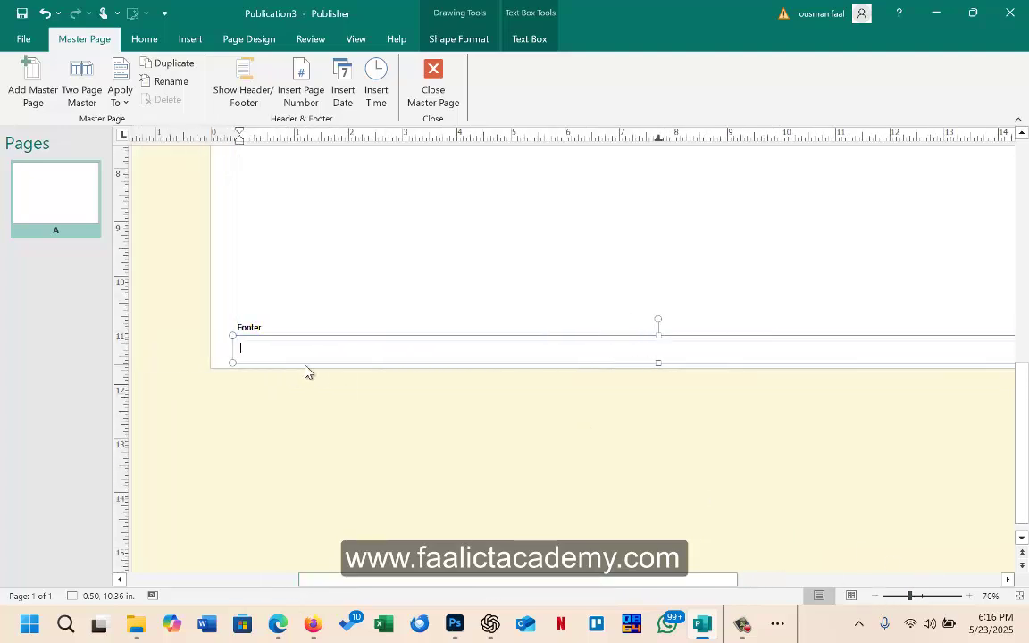
Step: Type the student's full name and index number into the master page footer
{"action": "left_click", "coordinate": [280, 632]}
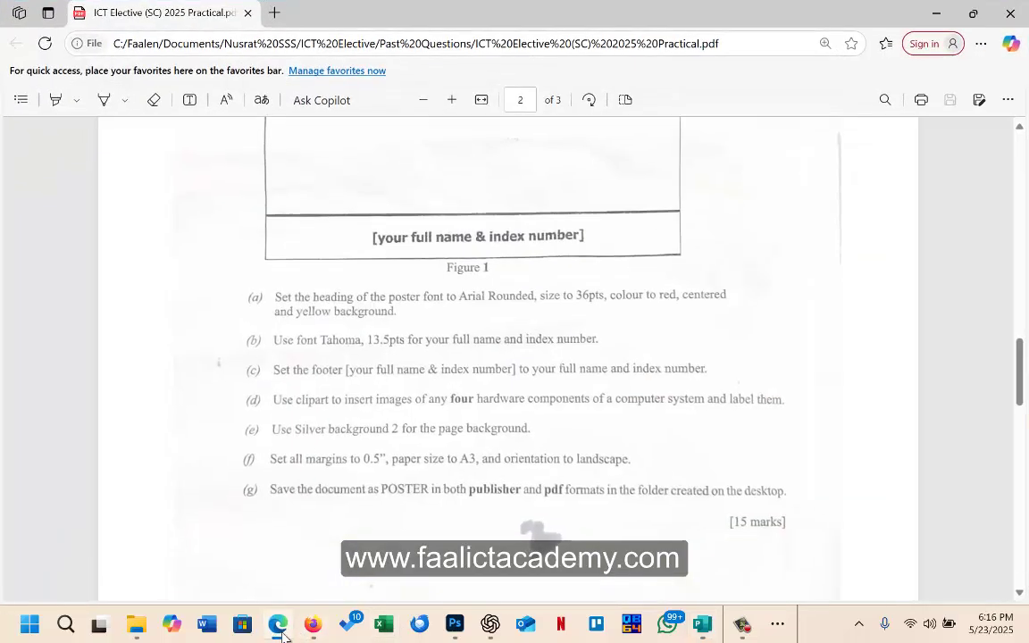
{"action": "left_click", "coordinate": [280, 632]}
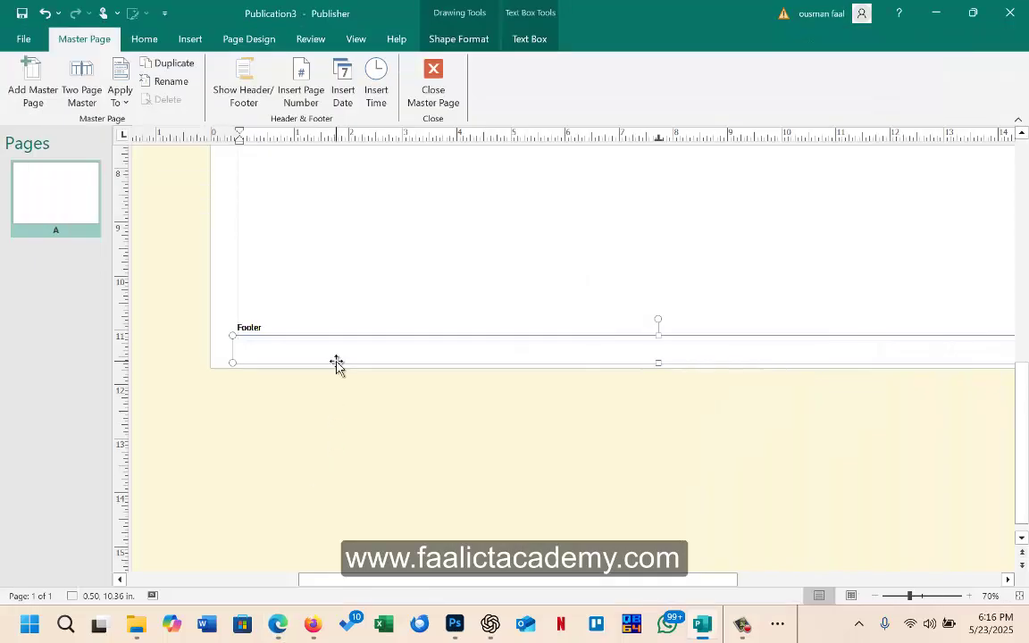
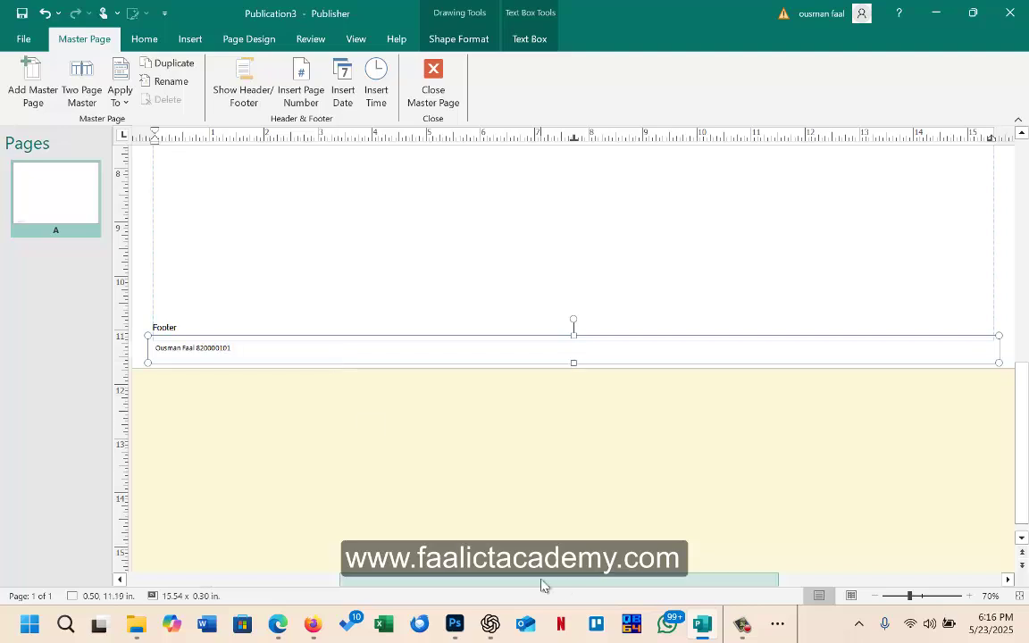
{"action": "left_click_drag", "start_coordinate": [543, 586], "coordinate": [470, 585]}
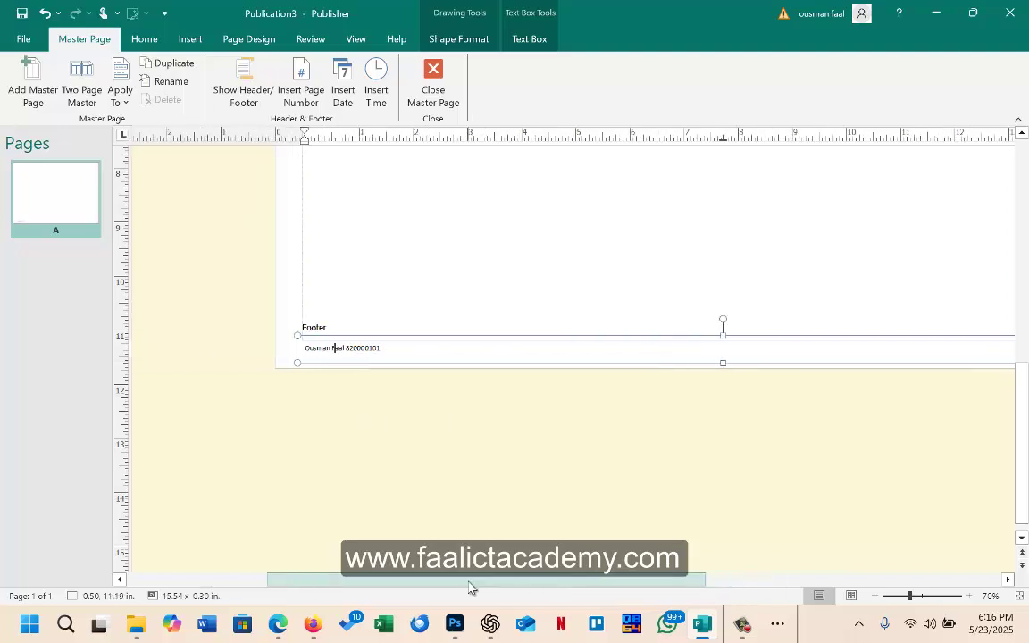
Step: Close the master page and click back into the name text box on page 1
{"action": "left_click", "coordinate": [429, 90]}
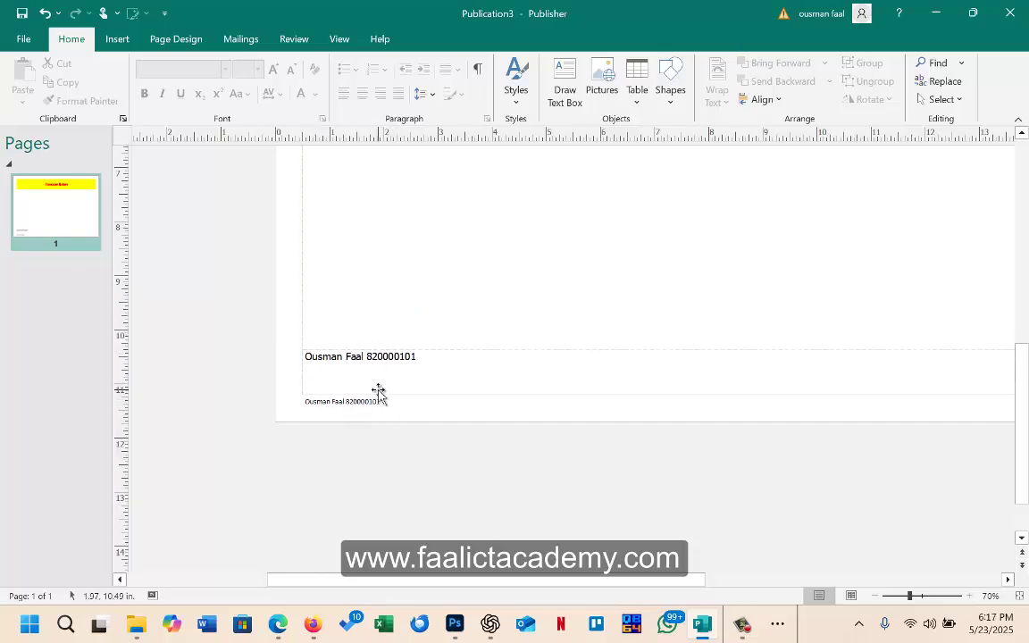
{"action": "left_click", "coordinate": [418, 364]}
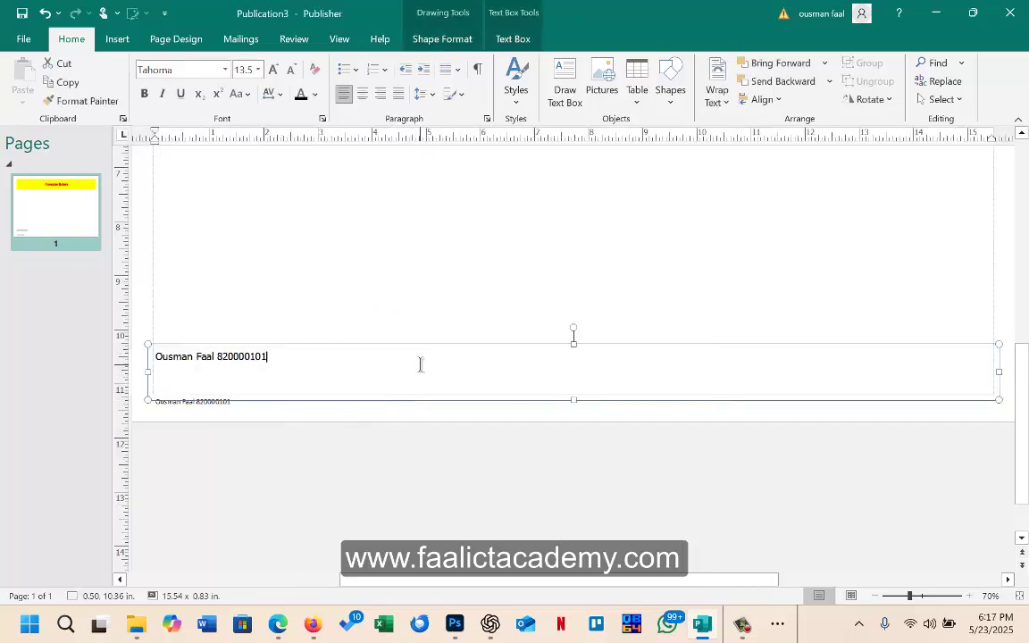
{"action": "mouse_move", "coordinate": [454, 580]}
{"action": "left_mouse_down"}
{"action": "mouse_move", "coordinate": [399, 580]}
{"action": "mouse_move", "coordinate": [467, 580]}
{"action": "left_mouse_up"}
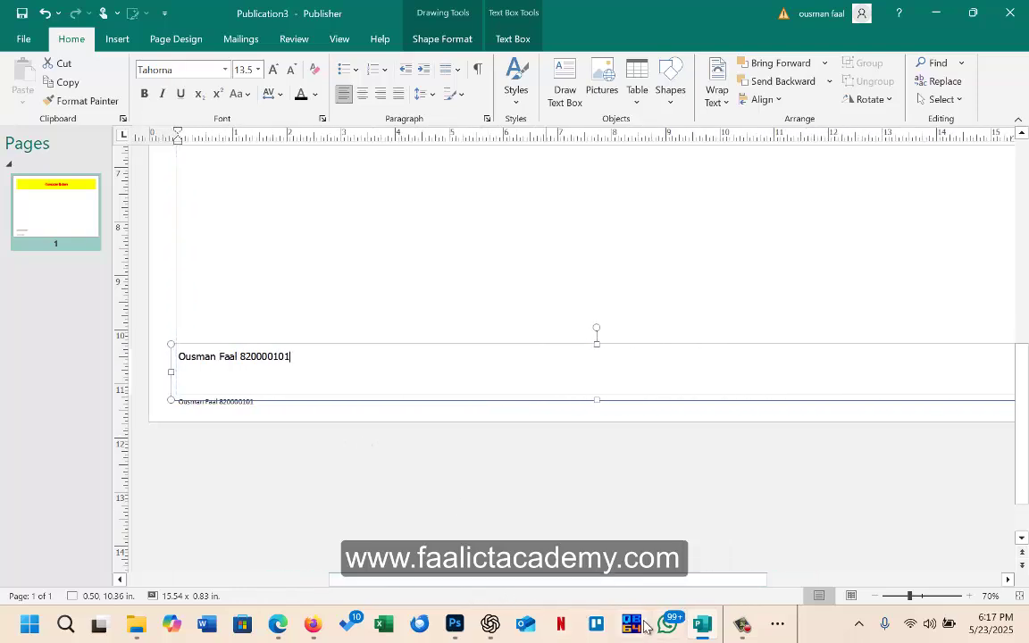
Step: Read Figure 1 and tasks (a)–(g) in the exam PDF, then go back to the Publisher poster
{"action": "left_click", "coordinate": [278, 624]}
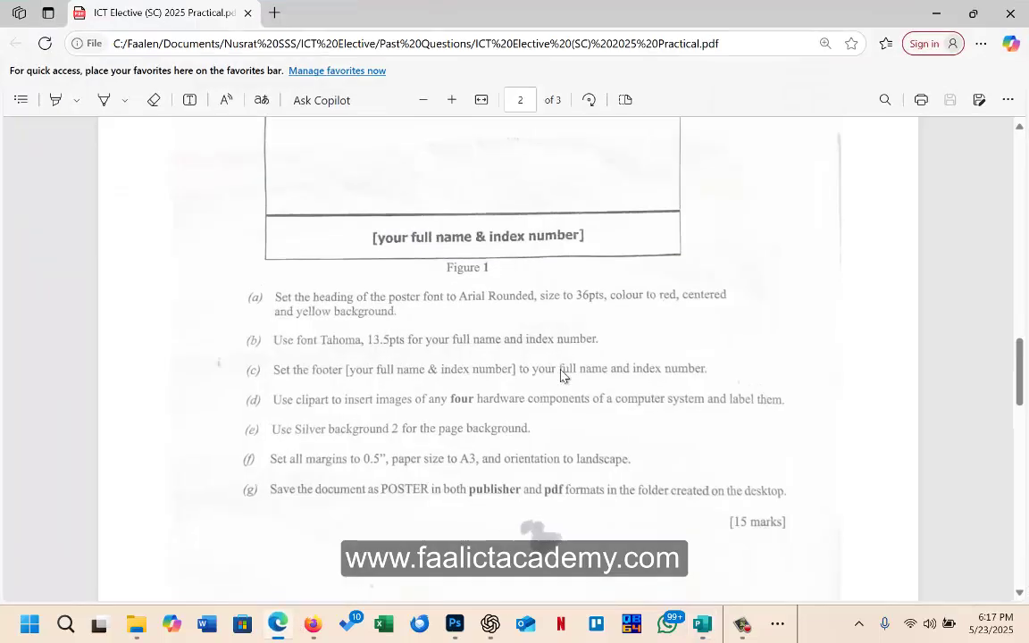
{"action": "scroll", "coordinate": [561, 375], "scroll_direction": "up", "scroll_amount": 4}
{"action": "scroll", "coordinate": [562, 374], "scroll_direction": "down", "scroll_amount": 2}
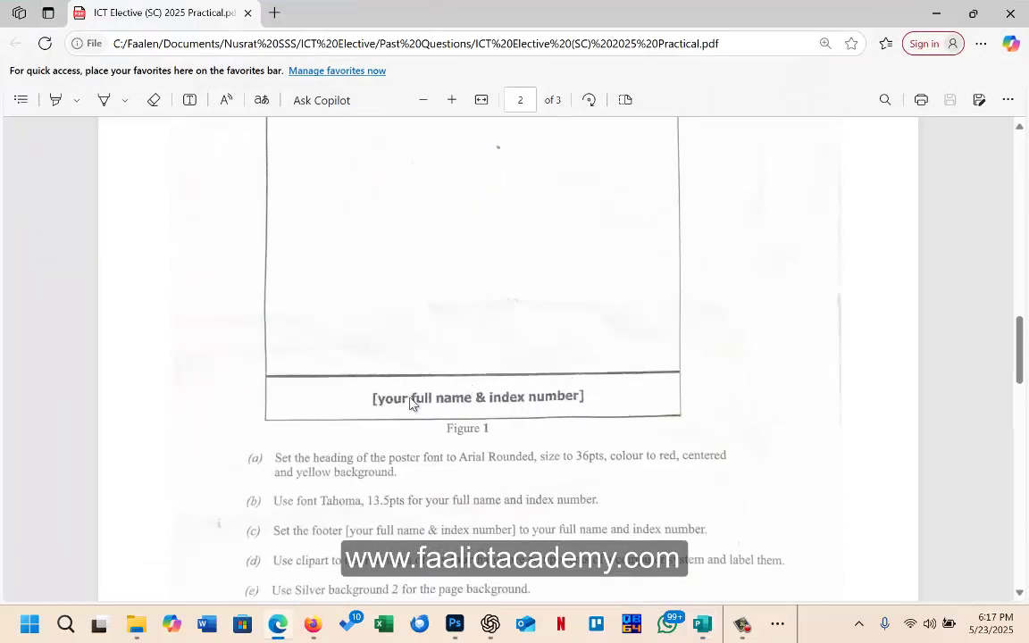
{"action": "scroll", "coordinate": [406, 406], "scroll_direction": "up", "scroll_amount": 2}
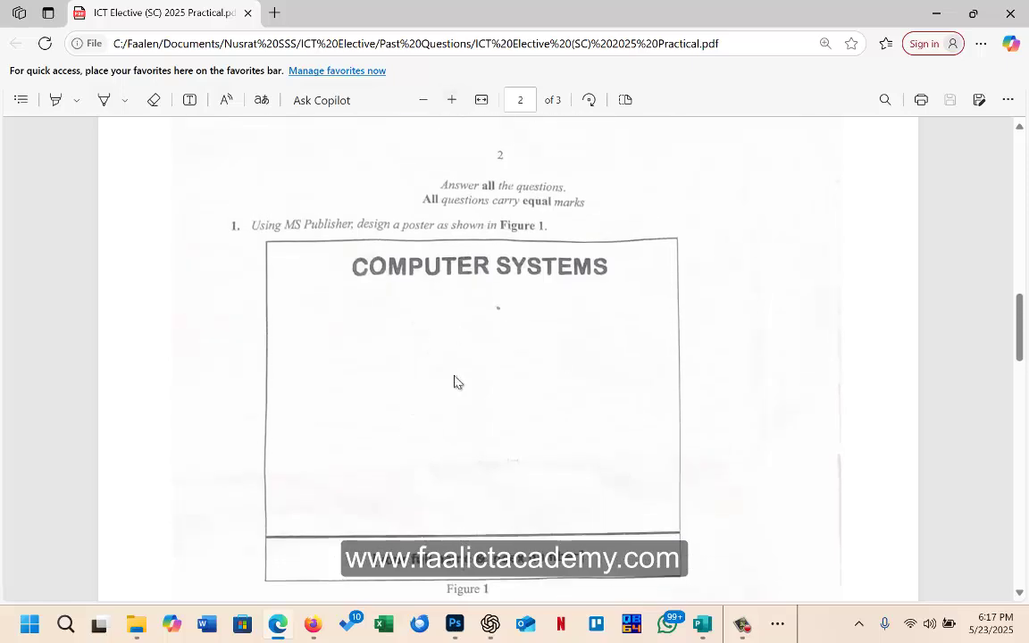
{"action": "scroll", "coordinate": [458, 400], "scroll_direction": "down", "scroll_amount": 3}
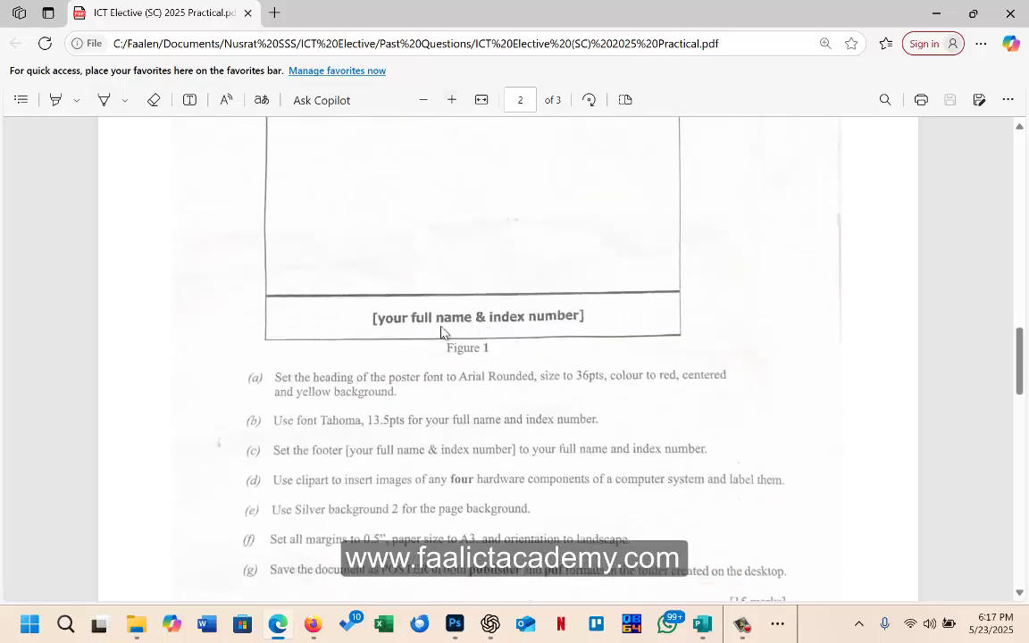
{"action": "scroll", "coordinate": [505, 347], "scroll_direction": "up", "scroll_amount": 1}
{"action": "scroll", "coordinate": [506, 347], "scroll_direction": "down", "scroll_amount": 3}
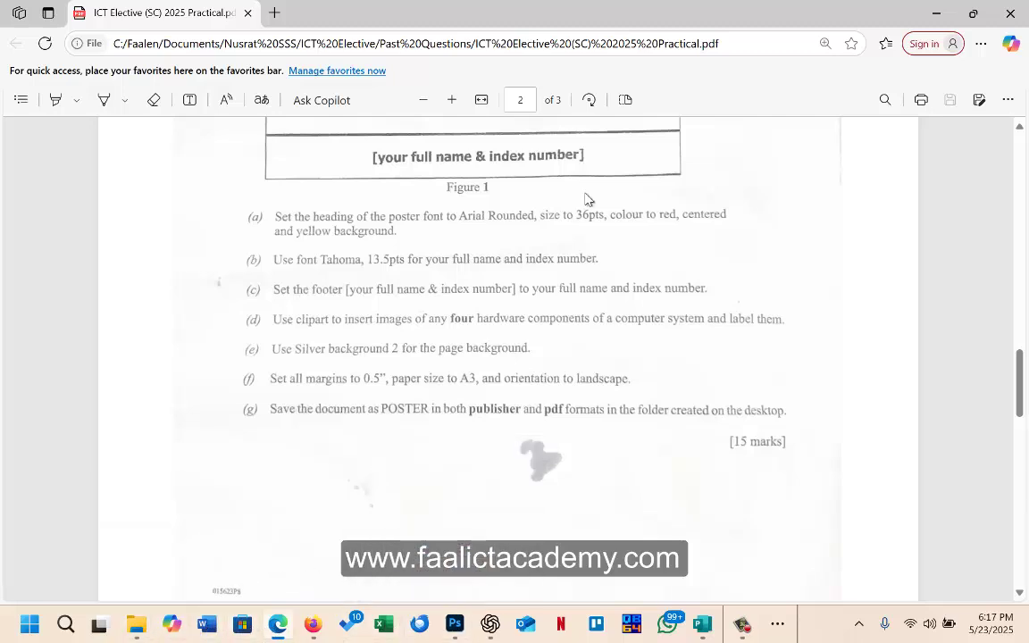
{"action": "left_click", "coordinate": [702, 624]}
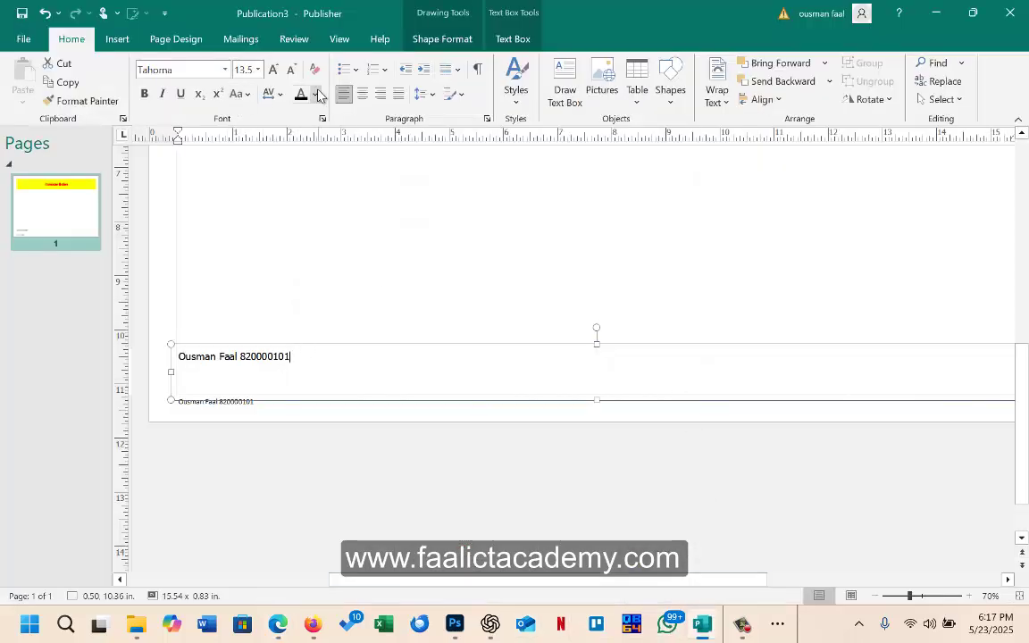
Step: Centre the footer line holding the name and index number
{"action": "left_click", "coordinate": [362, 94]}
{"action": "scroll", "coordinate": [503, 345], "scroll_direction": "up", "scroll_amount": 5}
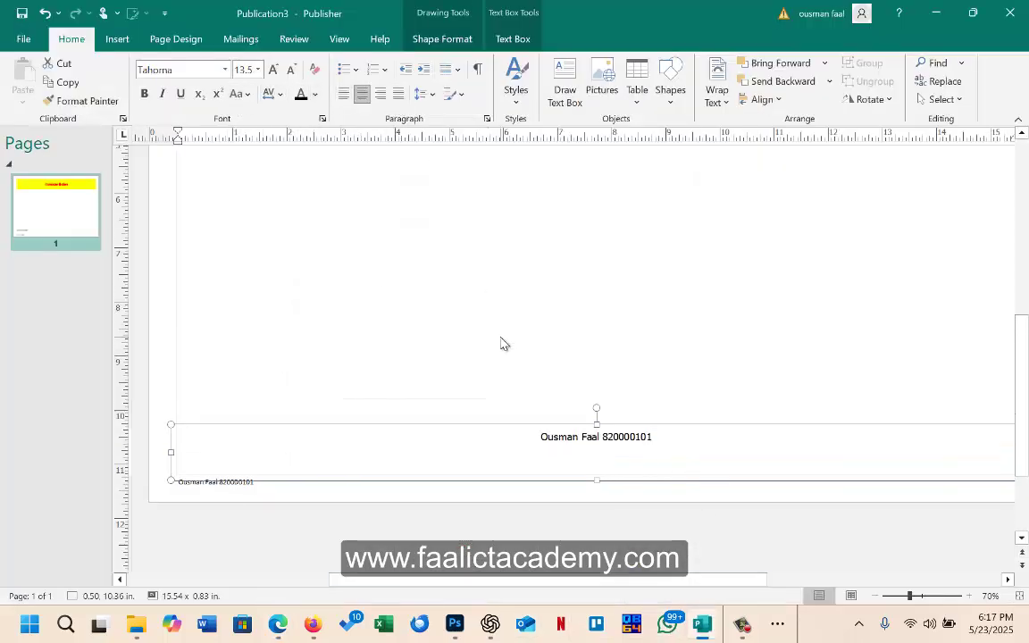
{"action": "scroll", "coordinate": [503, 339], "scroll_direction": "up", "scroll_amount": 4}
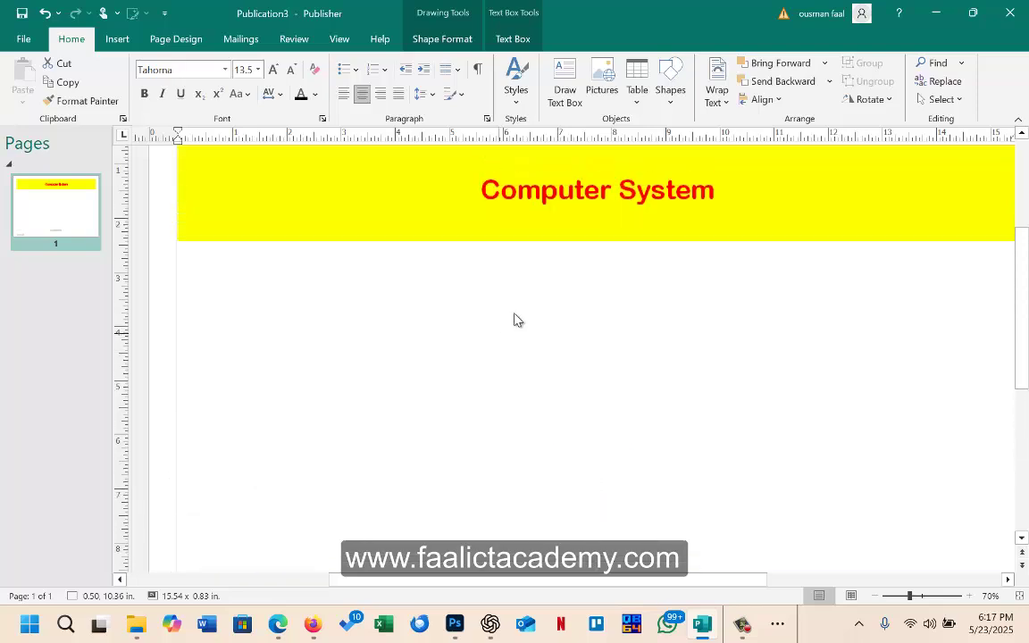
Step: Zoom the poster out to 50% and bring the exam PDF's task list forward in Edge
{"action": "left_click", "coordinate": [875, 597]}
{"action": "scroll", "coordinate": [739, 437], "scroll_direction": "up", "scroll_amount": 4}
{"action": "scroll", "coordinate": [728, 424], "scroll_direction": "down", "scroll_amount": 2}
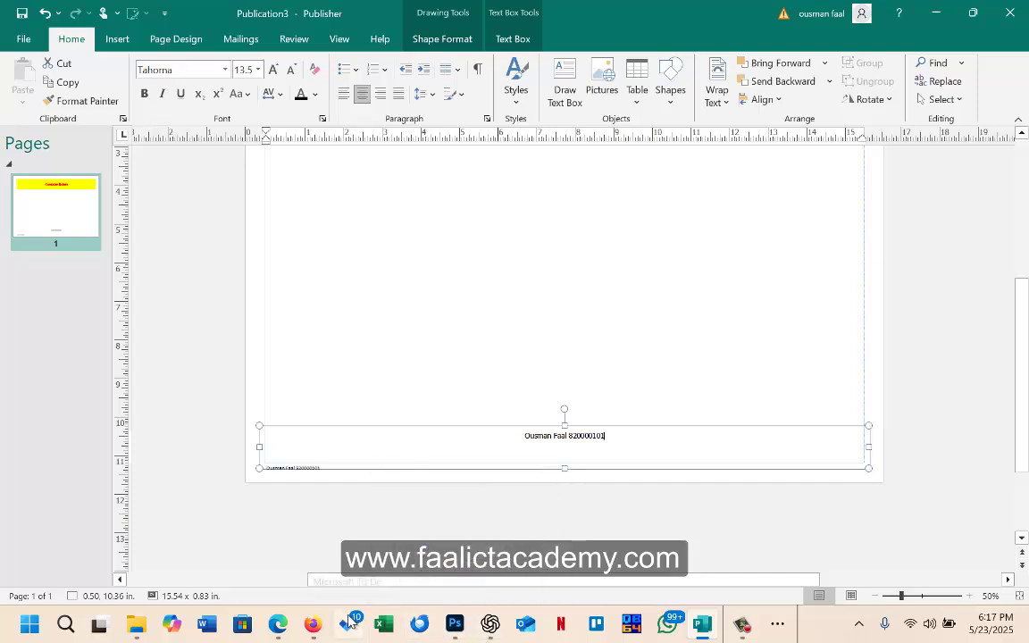
{"action": "left_click", "coordinate": [282, 631]}
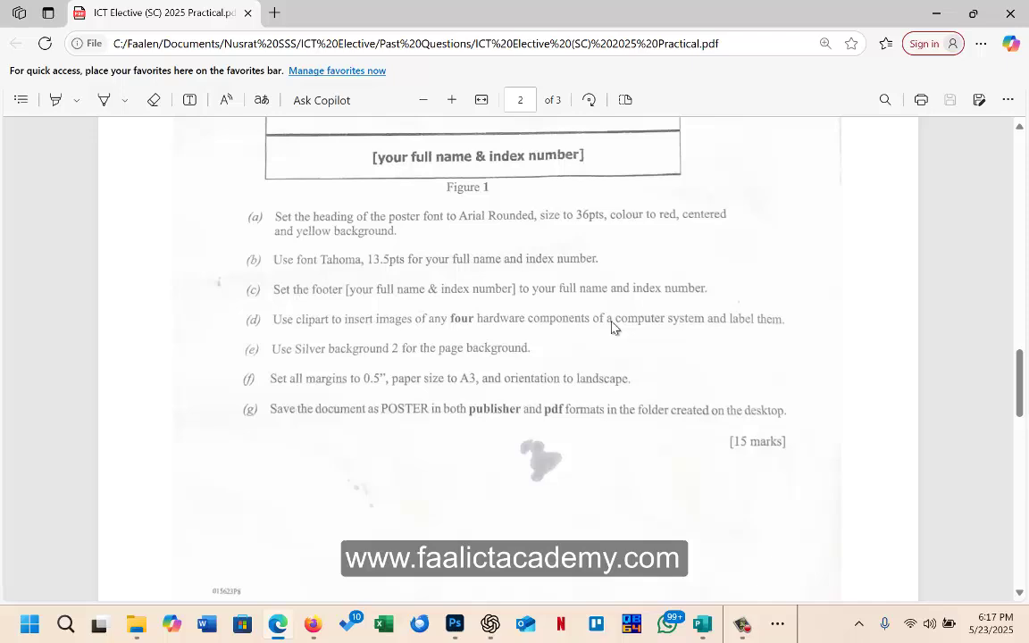
Step: Minimize the PDF and scroll the poster back to its yellow-backed 'Computer System' heading
{"action": "left_click", "coordinate": [938, 15]}
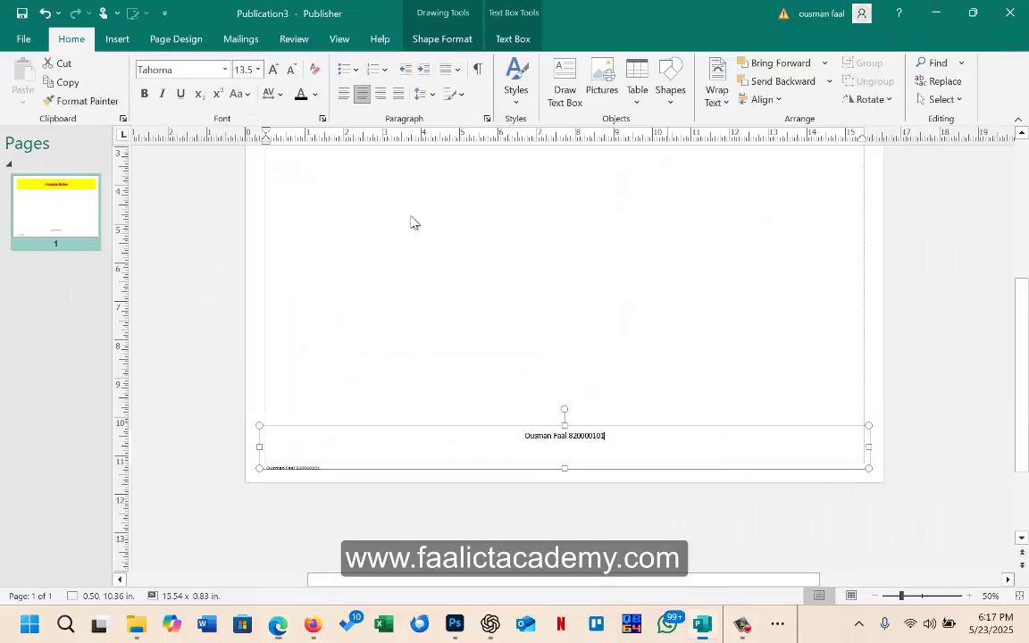
{"action": "scroll", "coordinate": [340, 285], "scroll_direction": "up", "scroll_amount": 3}
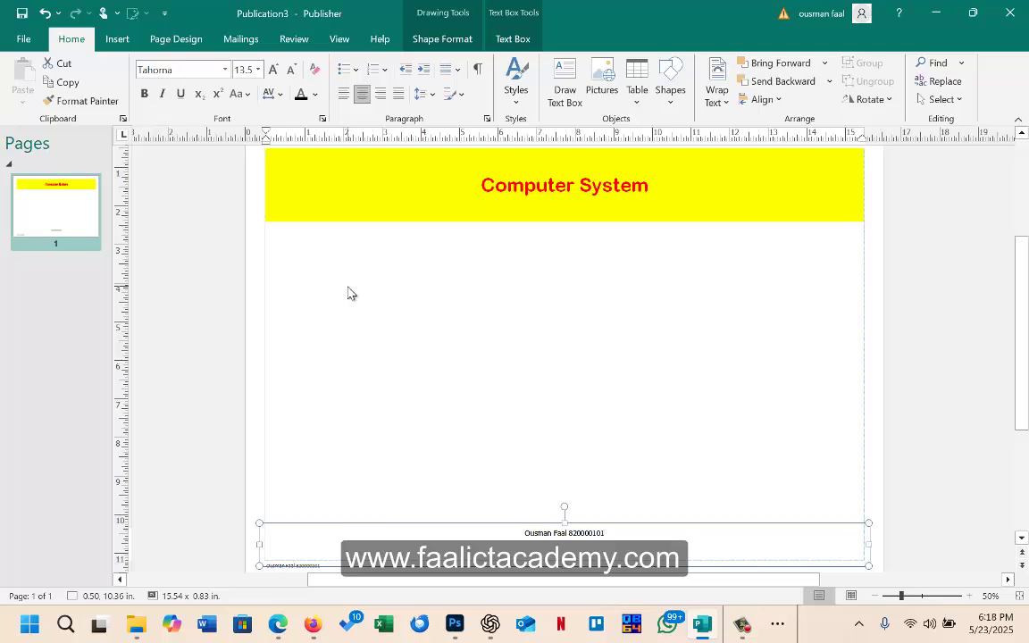
{"action": "scroll", "coordinate": [404, 329], "scroll_direction": "down", "scroll_amount": 1}
{"action": "scroll", "coordinate": [407, 331], "scroll_direction": "up", "scroll_amount": 1}
{"action": "scroll", "coordinate": [403, 334], "scroll_direction": "down", "scroll_amount": 1}
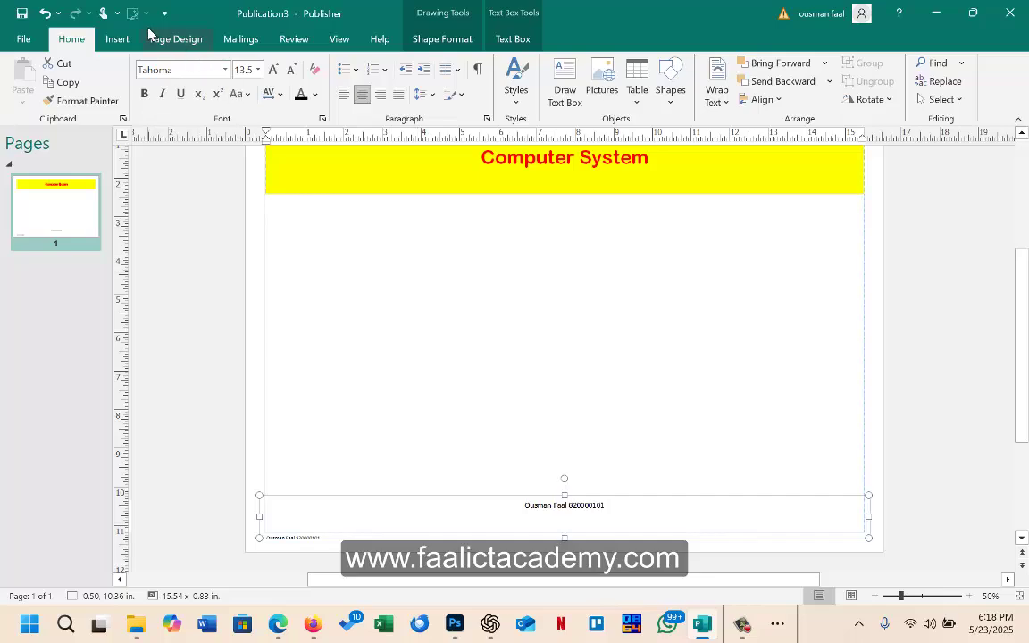
Step: Insert the Keyboard picture from Downloads and move it up and left below the heading
{"action": "left_click", "coordinate": [115, 39]}
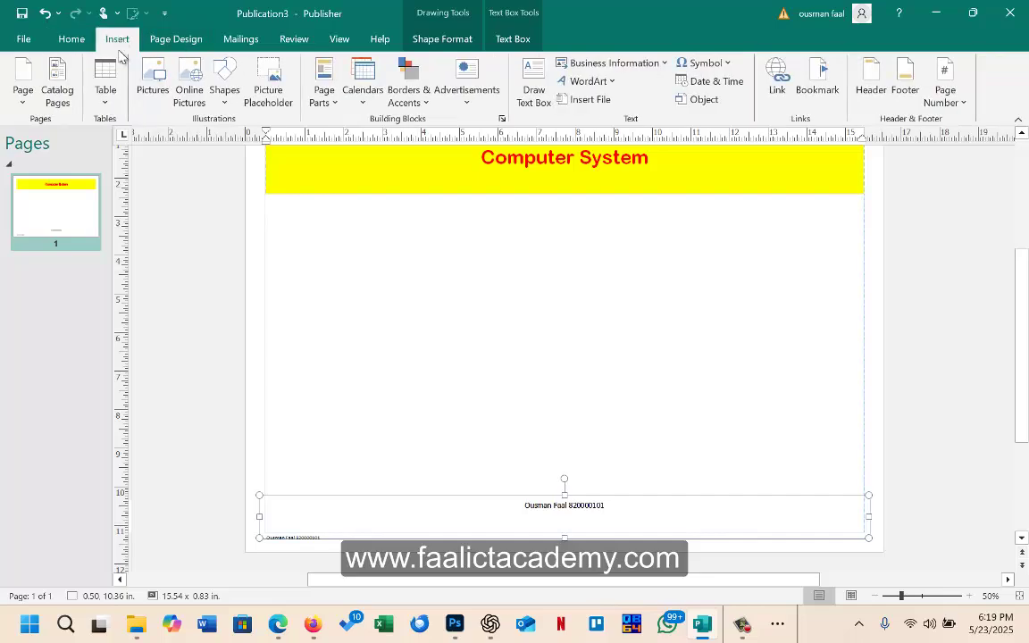
{"action": "left_click", "coordinate": [150, 89]}
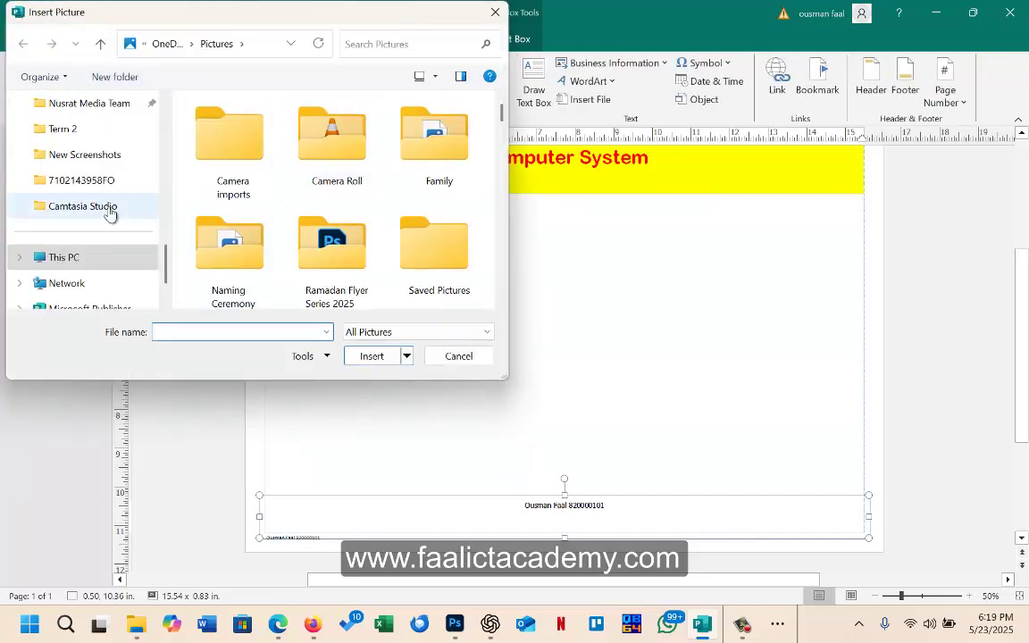
{"action": "scroll", "coordinate": [89, 232], "scroll_direction": "up", "scroll_amount": 6}
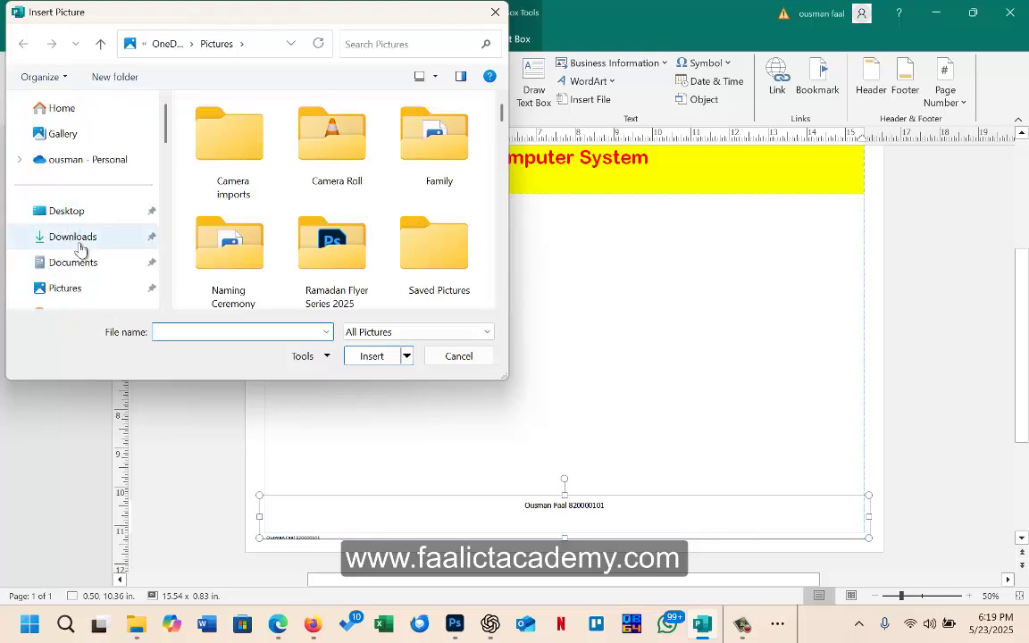
{"action": "left_click", "coordinate": [80, 243]}
{"action": "left_click", "coordinate": [220, 172]}
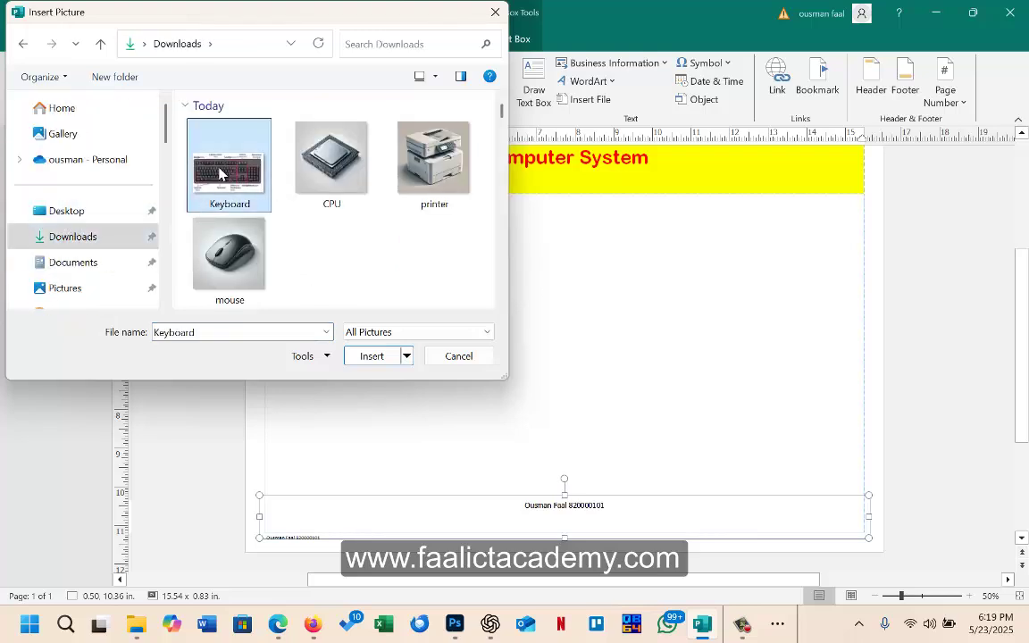
{"action": "left_click", "coordinate": [377, 360]}
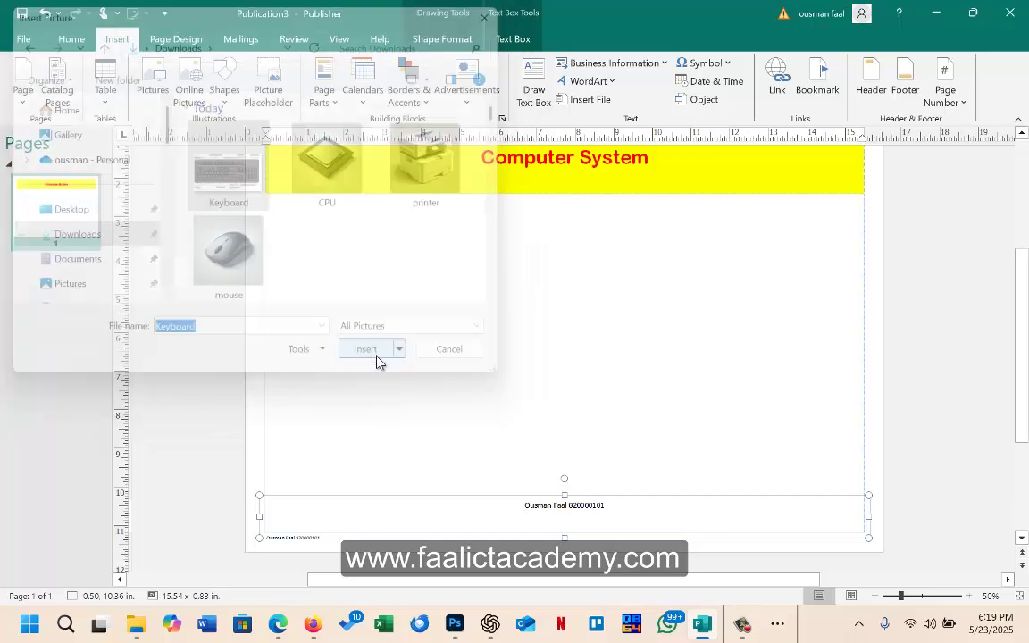
{"action": "left_click_drag", "start_coordinate": [529, 360], "coordinate": [370, 293]}
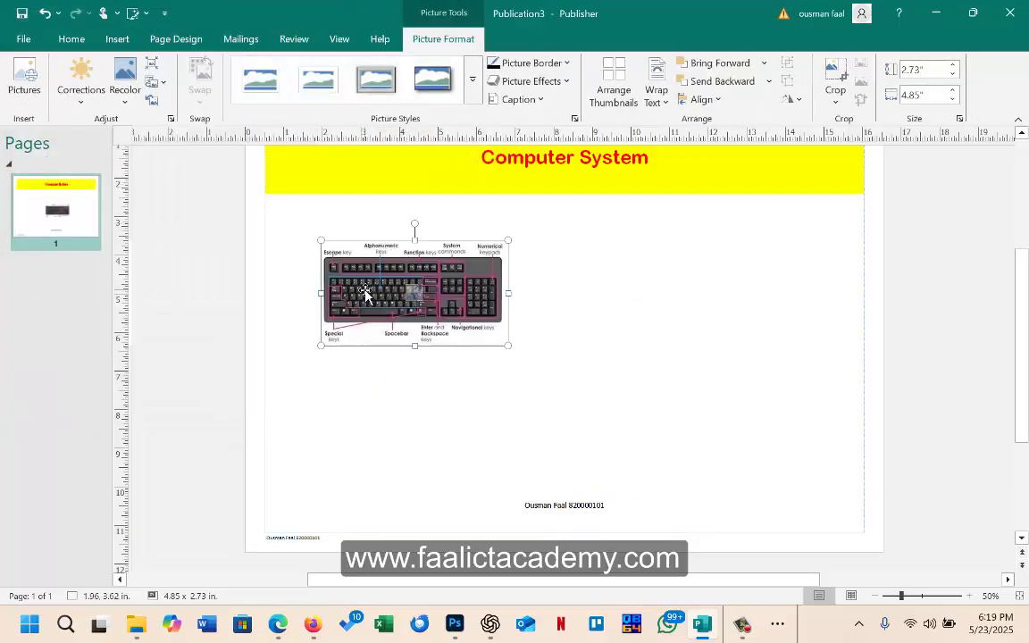
Step: Insert the mouse picture, shrink it, and place it right of the keyboard
{"action": "left_click", "coordinate": [117, 40]}
{"action": "left_click", "coordinate": [148, 89]}
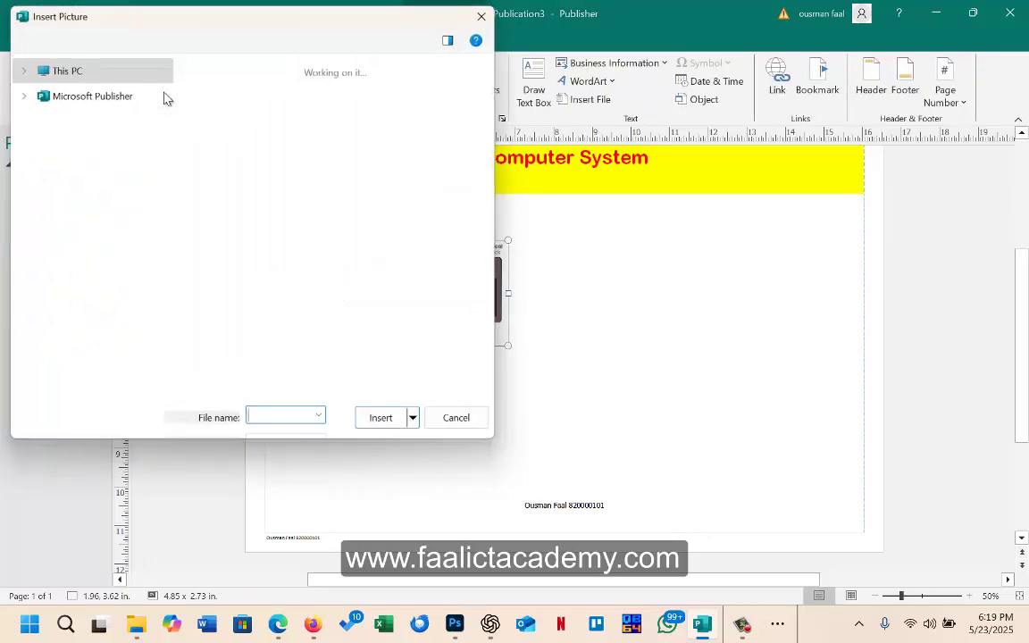
{"action": "double_click", "coordinate": [228, 254]}
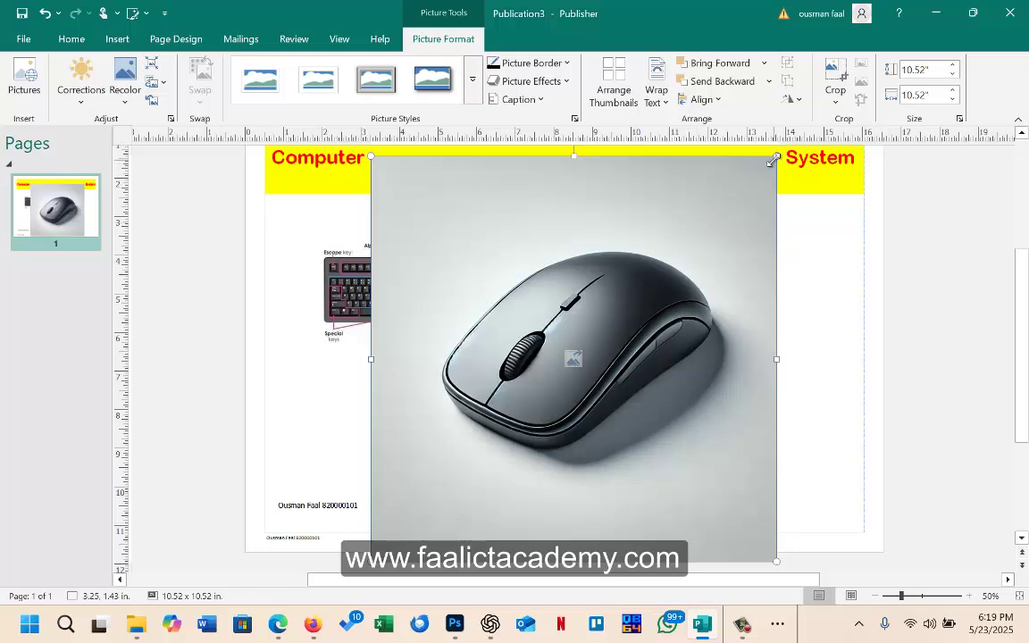
{"action": "left_click_drag", "start_coordinate": [591, 432], "coordinate": [562, 536]}
{"action": "left_click_drag", "start_coordinate": [524, 400], "coordinate": [778, 268]}
Step: Insert the printer picture, shrink it to 3.56 inches, and place it below the keyboard
{"action": "left_click", "coordinate": [71, 39]}
{"action": "left_click", "coordinate": [117, 40]}
{"action": "left_click", "coordinate": [152, 79]}
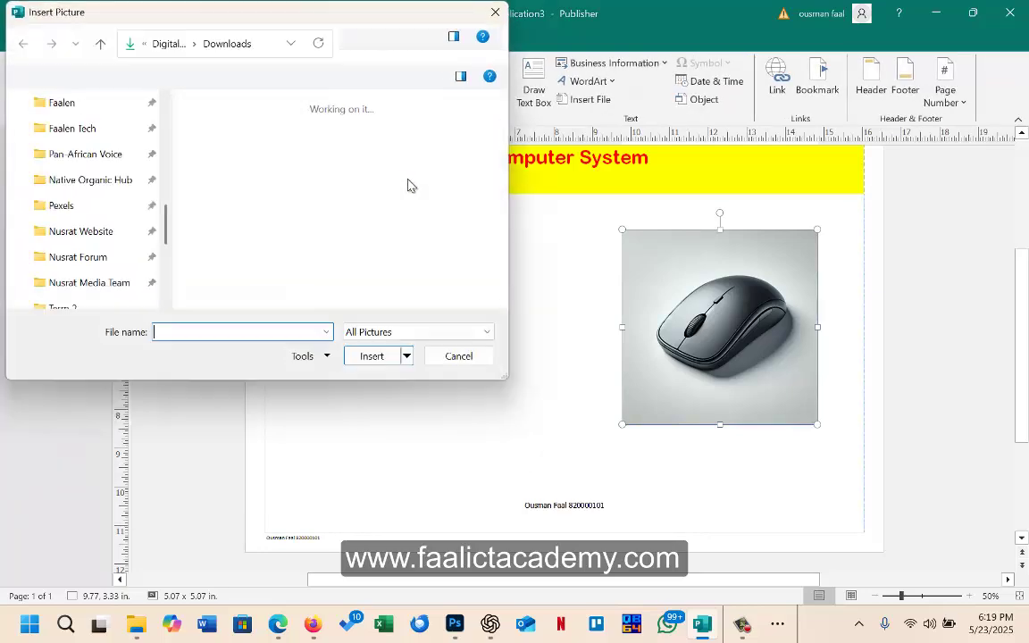
{"action": "double_click", "coordinate": [427, 157]}
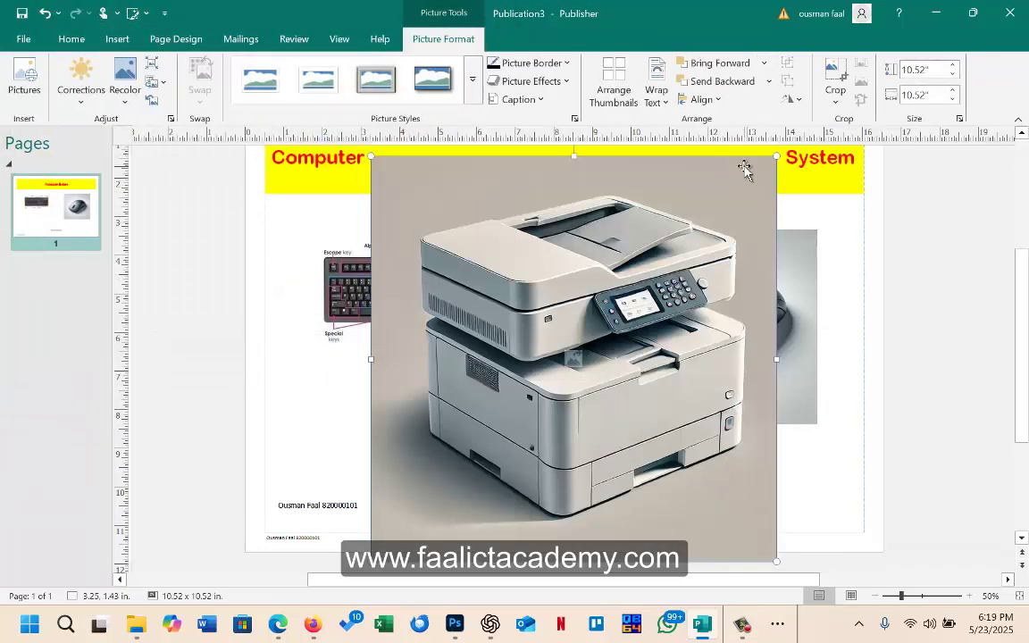
{"action": "left_click_drag", "start_coordinate": [776, 157], "coordinate": [508, 424]}
{"action": "left_click_drag", "start_coordinate": [434, 469], "coordinate": [496, 390]}
Step: Insert the CPU picture at 5.72 inches on the right and shift the printer left
{"action": "left_click", "coordinate": [108, 39]}
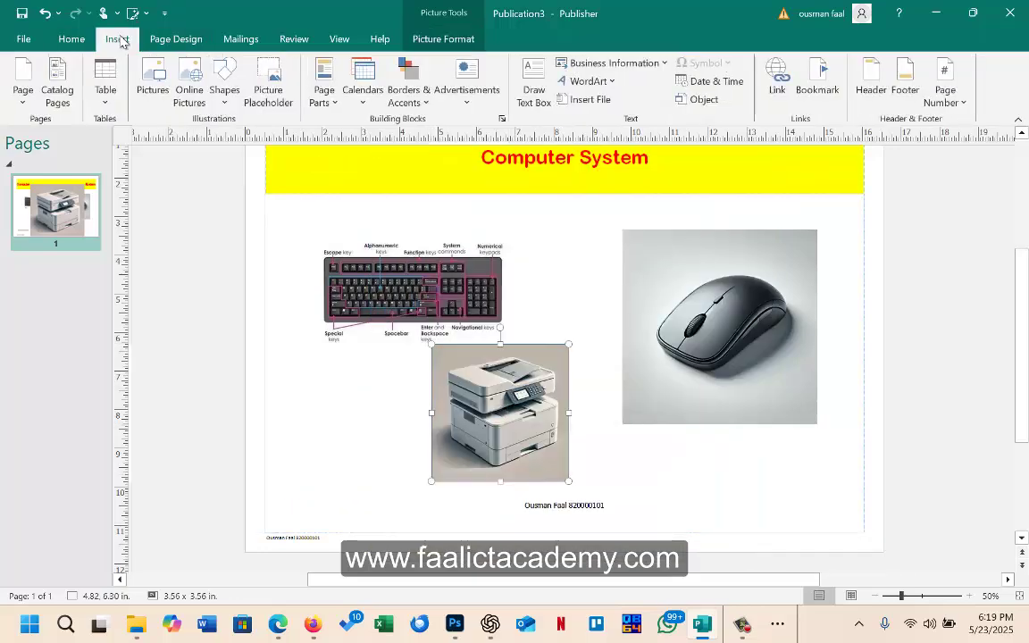
{"action": "left_click", "coordinate": [138, 76]}
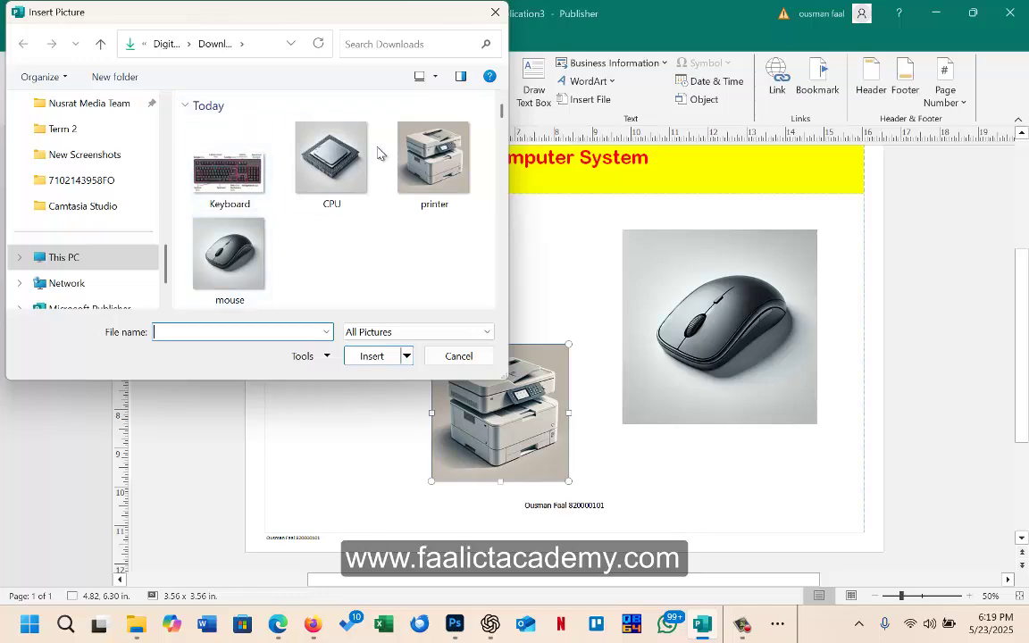
{"action": "left_click", "coordinate": [345, 138]}
{"action": "left_click", "coordinate": [373, 355]}
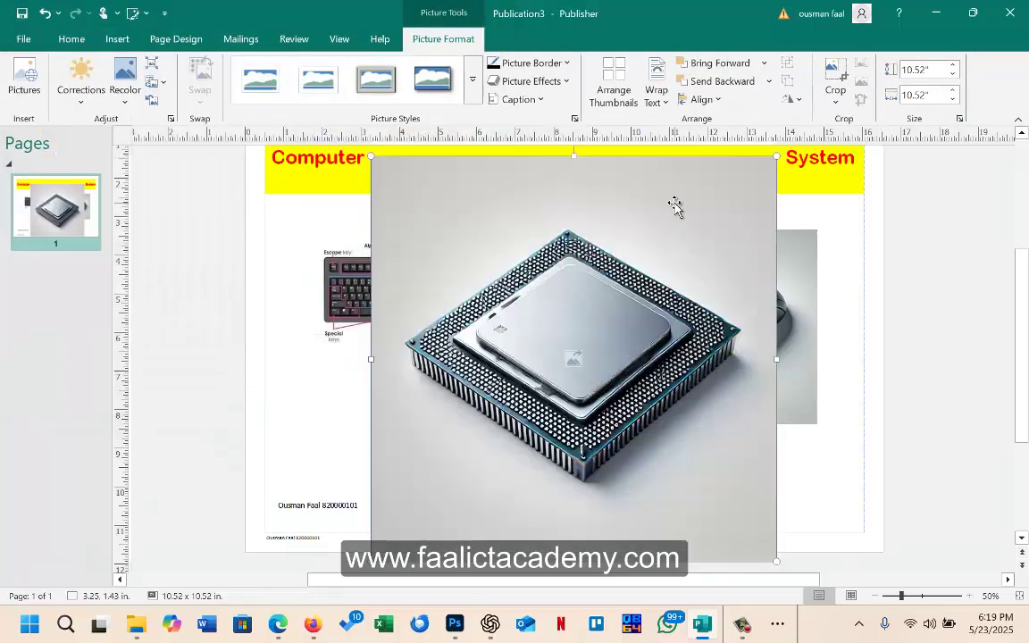
{"action": "left_click_drag", "start_coordinate": [562, 321], "coordinate": [564, 323]}
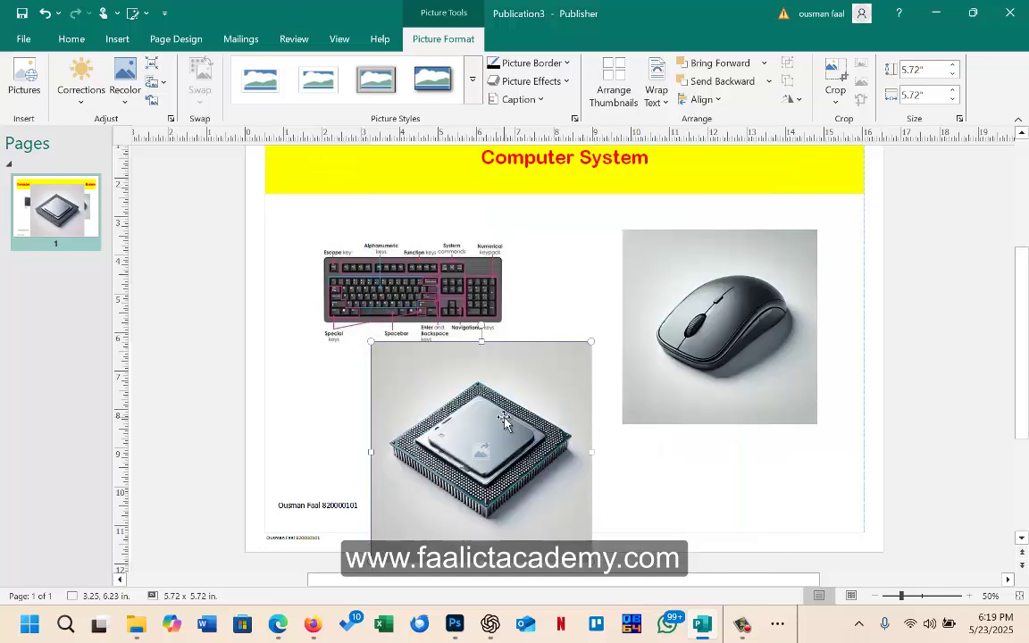
{"action": "left_click_drag", "start_coordinate": [449, 375], "coordinate": [652, 330]}
{"action": "left_click_drag", "start_coordinate": [510, 418], "coordinate": [386, 421]}
{"action": "left_click", "coordinate": [437, 272]}
Step: Move the keyboard to the top left and shrink the mouse to 4.36 in and CPU to 4 in
{"action": "left_click_drag", "start_coordinate": [445, 273], "coordinate": [430, 246]}
{"action": "left_click", "coordinate": [591, 296]}
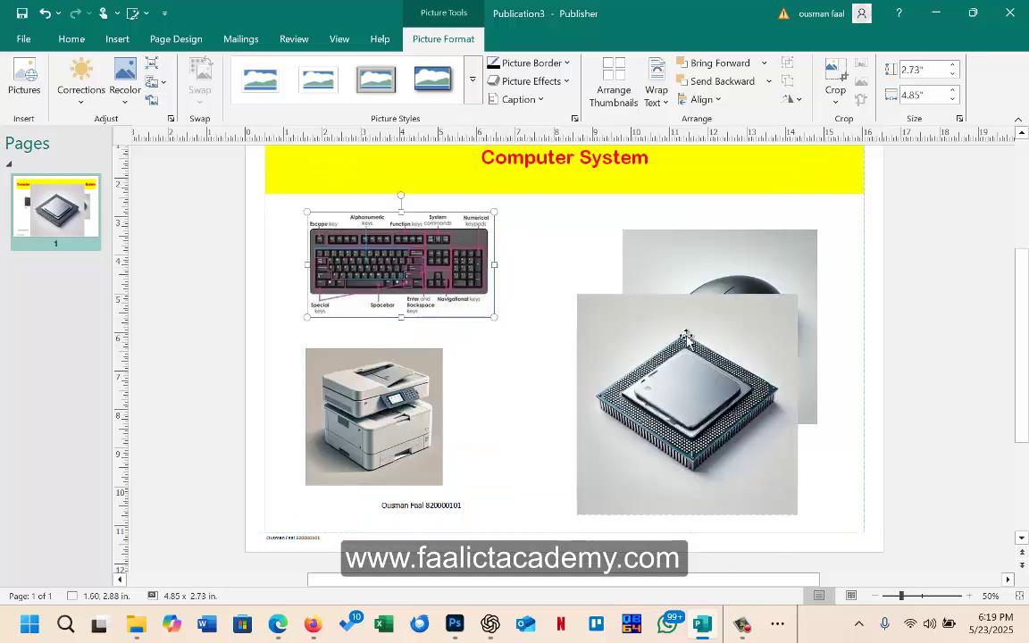
{"action": "left_click", "coordinate": [711, 268]}
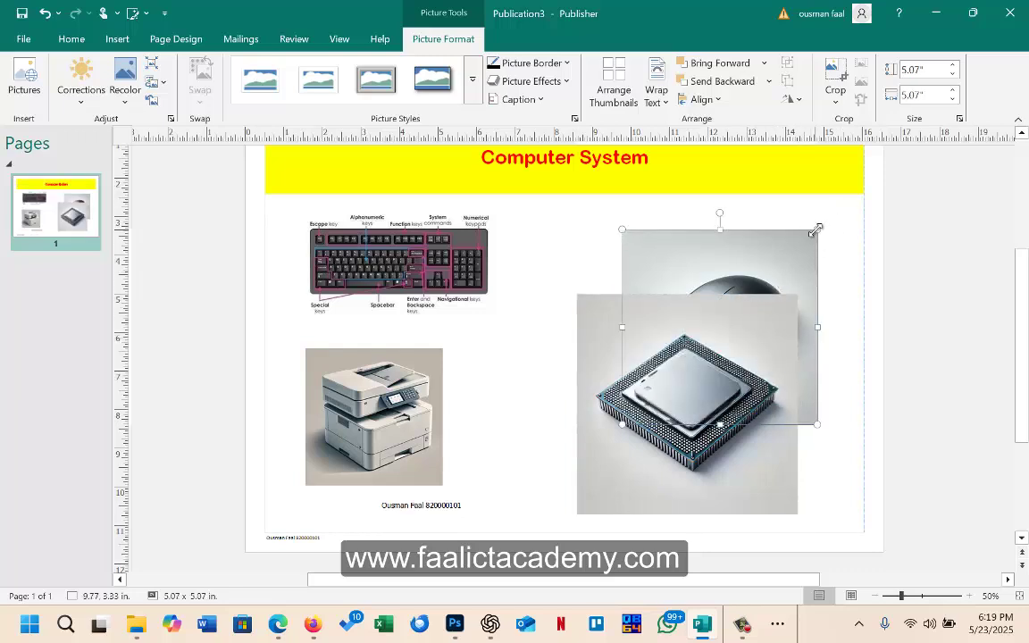
{"action": "left_click_drag", "start_coordinate": [811, 232], "coordinate": [789, 257]}
{"action": "left_click_drag", "start_coordinate": [725, 292], "coordinate": [761, 250]}
{"action": "left_click", "coordinate": [582, 349]}
{"action": "left_click_drag", "start_coordinate": [798, 294], "coordinate": [731, 361]}
{"action": "left_click_drag", "start_coordinate": [656, 357], "coordinate": [660, 323]}
Step: Move the keyboard down and set the mouse at 3.86 inches under the heading beside the CPU
{"action": "left_click", "coordinate": [702, 310]}
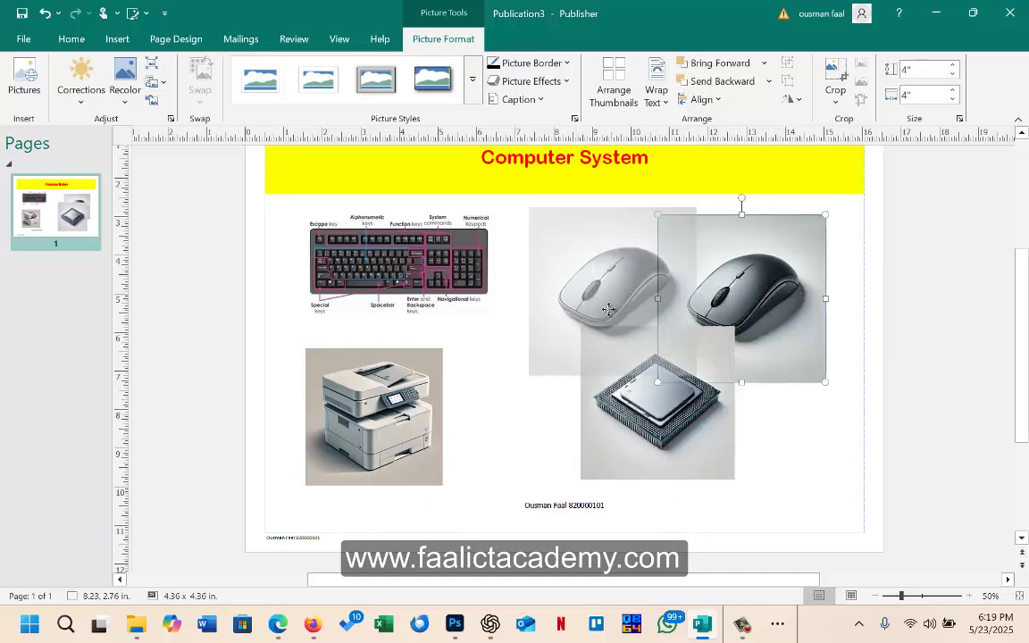
{"action": "left_click_drag", "start_coordinate": [608, 309], "coordinate": [608, 309]}
{"action": "left_click_drag", "start_coordinate": [459, 298], "coordinate": [745, 495]}
{"action": "left_click_drag", "start_coordinate": [610, 301], "coordinate": [438, 296]}
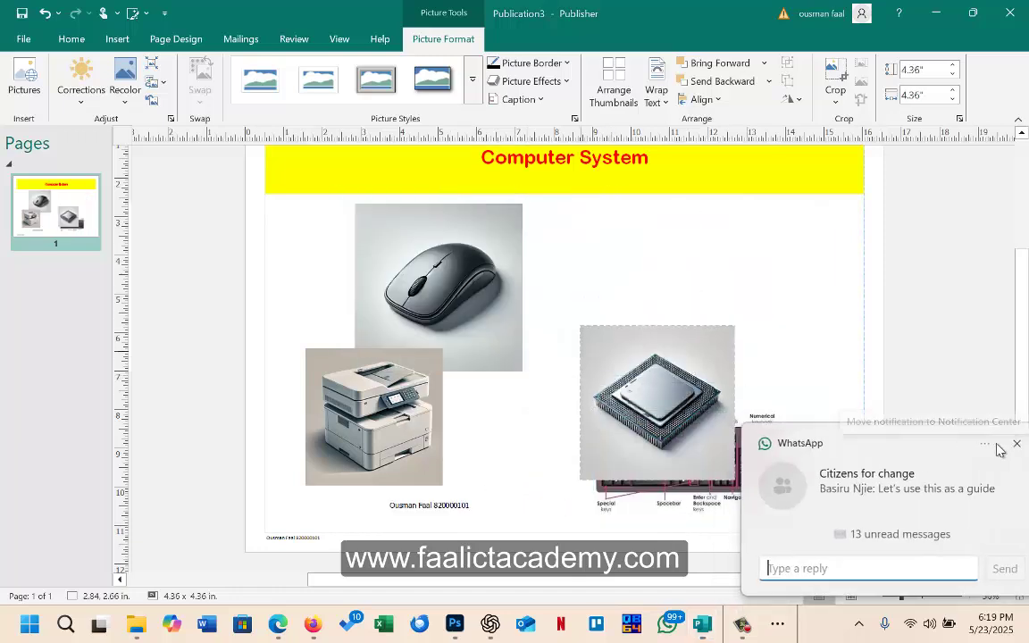
{"action": "left_click_drag", "start_coordinate": [649, 402], "coordinate": [688, 283]}
{"action": "left_click", "coordinate": [456, 277]}
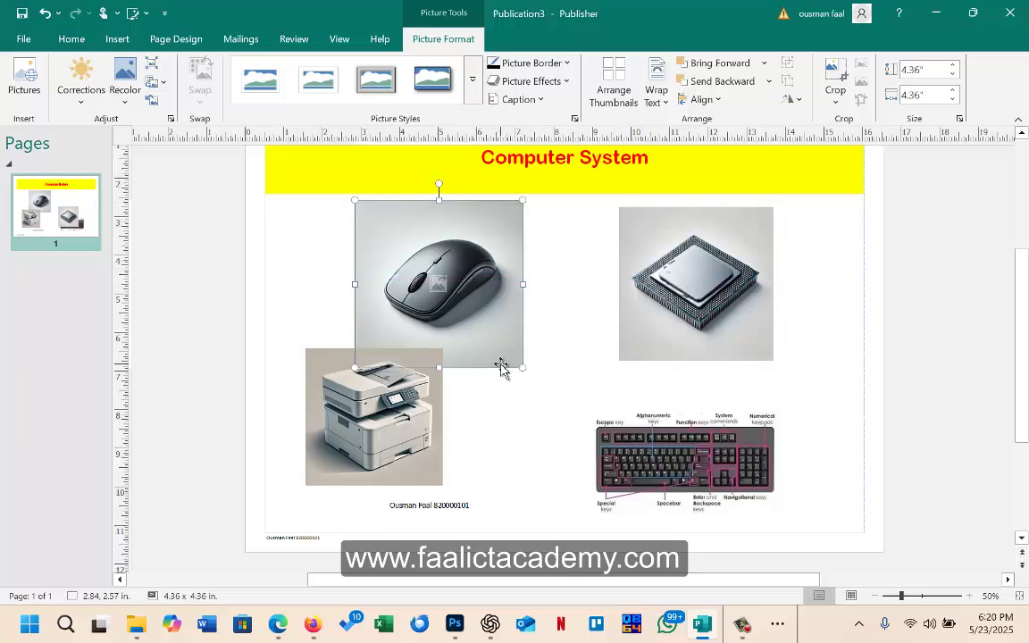
{"action": "left_click_drag", "start_coordinate": [518, 365], "coordinate": [502, 348]}
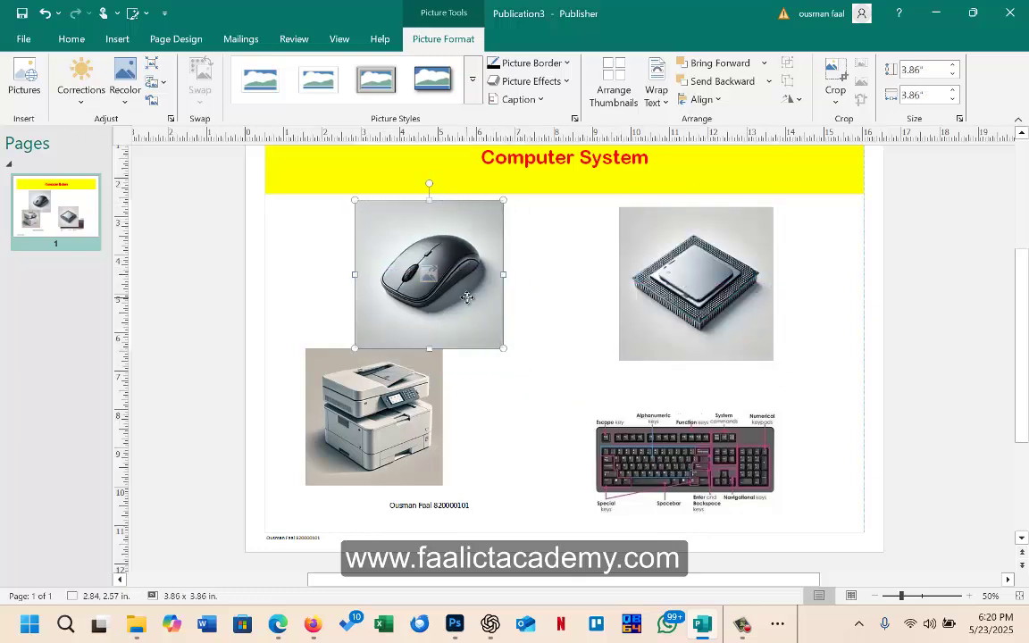
{"action": "left_click_drag", "start_coordinate": [478, 308], "coordinate": [465, 311]}
{"action": "mouse_move", "coordinate": [746, 305]}
{"action": "left_mouse_down"}
{"action": "mouse_move", "coordinate": [723, 294]}
{"action": "mouse_move", "coordinate": [731, 299]}
{"action": "left_mouse_up"}
Step: Bring the printer into the top row with the mouse and CPU, enlarging it to match
{"action": "left_click", "coordinate": [408, 435]}
{"action": "left_click_drag", "start_coordinate": [409, 434], "coordinate": [396, 394]}
{"action": "left_click_drag", "start_coordinate": [460, 268], "coordinate": [559, 279]}
{"action": "left_click_drag", "start_coordinate": [368, 348], "coordinate": [355, 251]}
{"action": "left_click_drag", "start_coordinate": [529, 287], "coordinate": [510, 282]}
{"action": "left_click", "coordinate": [679, 290]}
{"action": "left_click_drag", "start_coordinate": [679, 290], "coordinate": [764, 309]}
{"action": "left_click", "coordinate": [510, 290]}
{"action": "left_click_drag", "start_coordinate": [510, 290], "coordinate": [610, 294]}
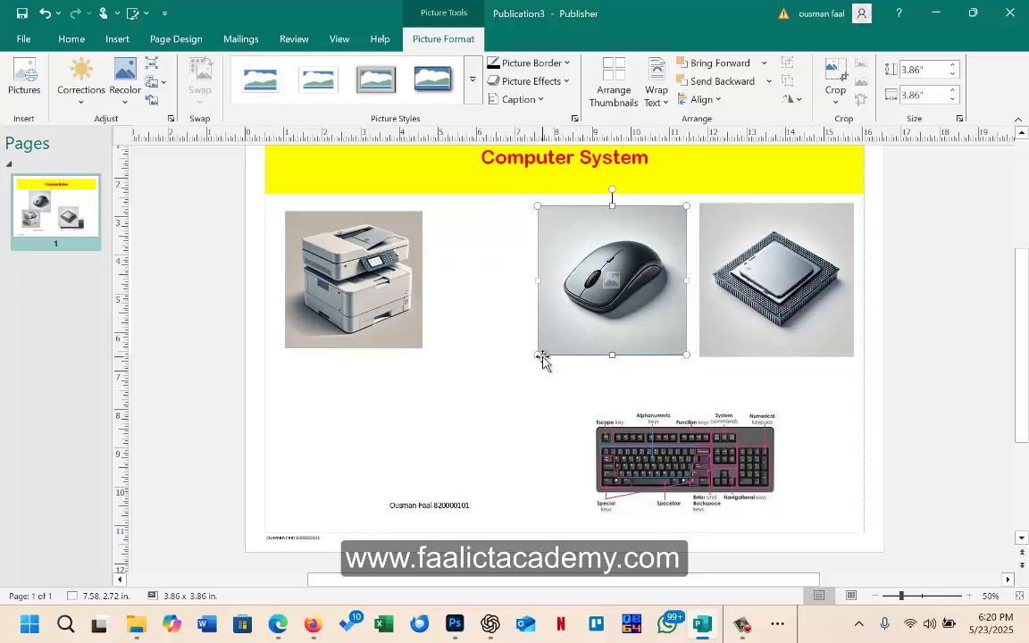
{"action": "left_click_drag", "start_coordinate": [543, 360], "coordinate": [533, 358]}
{"action": "left_click_drag", "start_coordinate": [355, 335], "coordinate": [418, 331]}
{"action": "left_click_drag", "start_coordinate": [347, 344], "coordinate": [332, 358]}
{"action": "left_click_drag", "start_coordinate": [346, 284], "coordinate": [420, 316]}
Step: Move the keyboard to the lower left and close up the printer, mouse and CPU row evenly
{"action": "left_click_drag", "start_coordinate": [693, 445], "coordinate": [395, 420]}
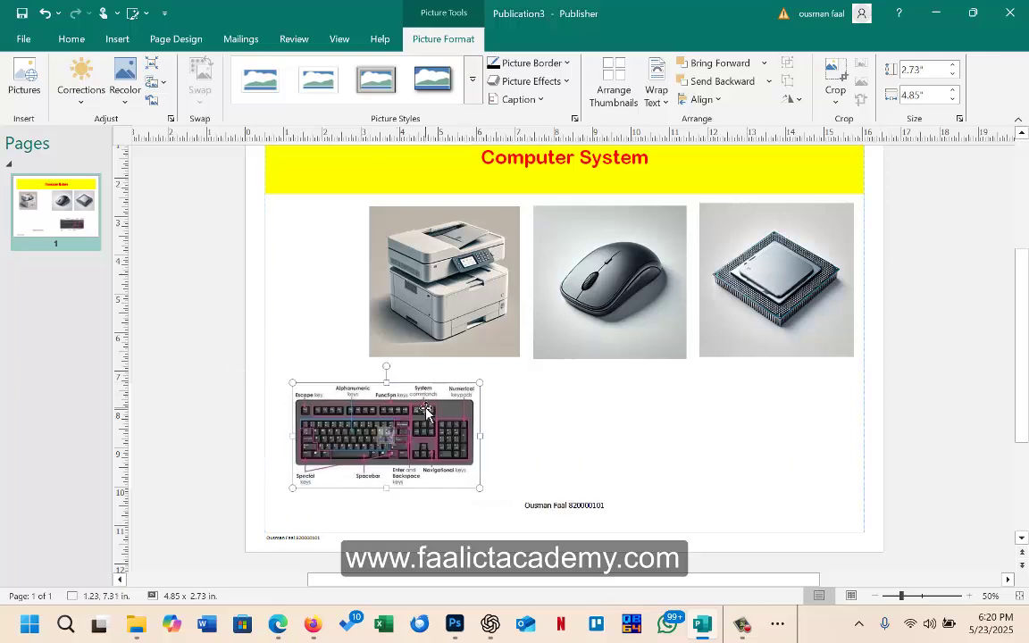
{"action": "left_click", "coordinate": [458, 308]}
{"action": "left_click_drag", "start_coordinate": [474, 308], "coordinate": [434, 302]}
{"action": "left_click_drag", "start_coordinate": [610, 338], "coordinate": [572, 332]}
{"action": "left_click_drag", "start_coordinate": [761, 303], "coordinate": [716, 296]}
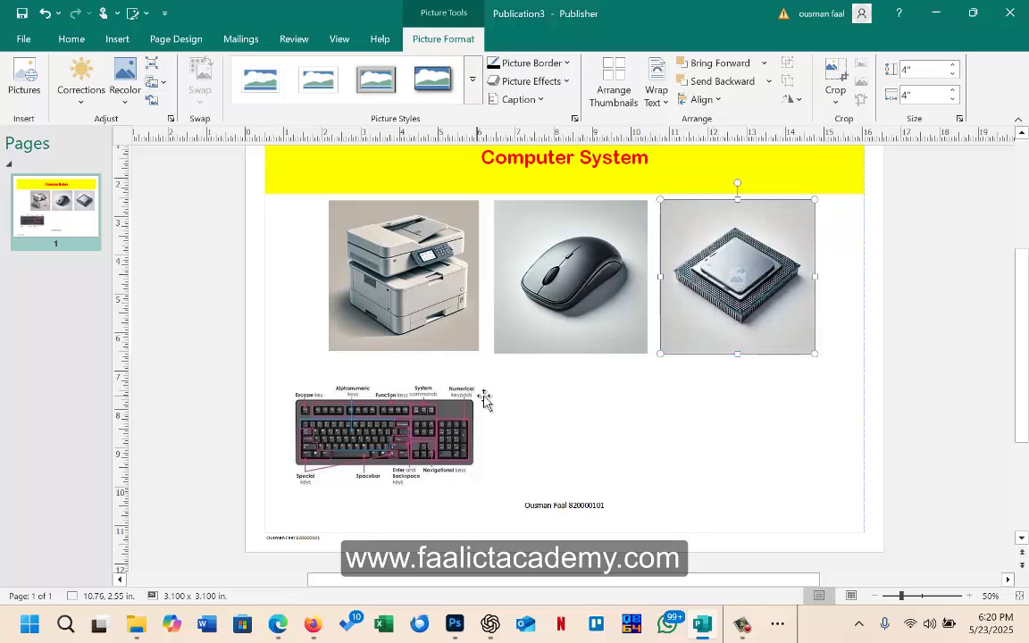
{"action": "left_click", "coordinate": [117, 40]}
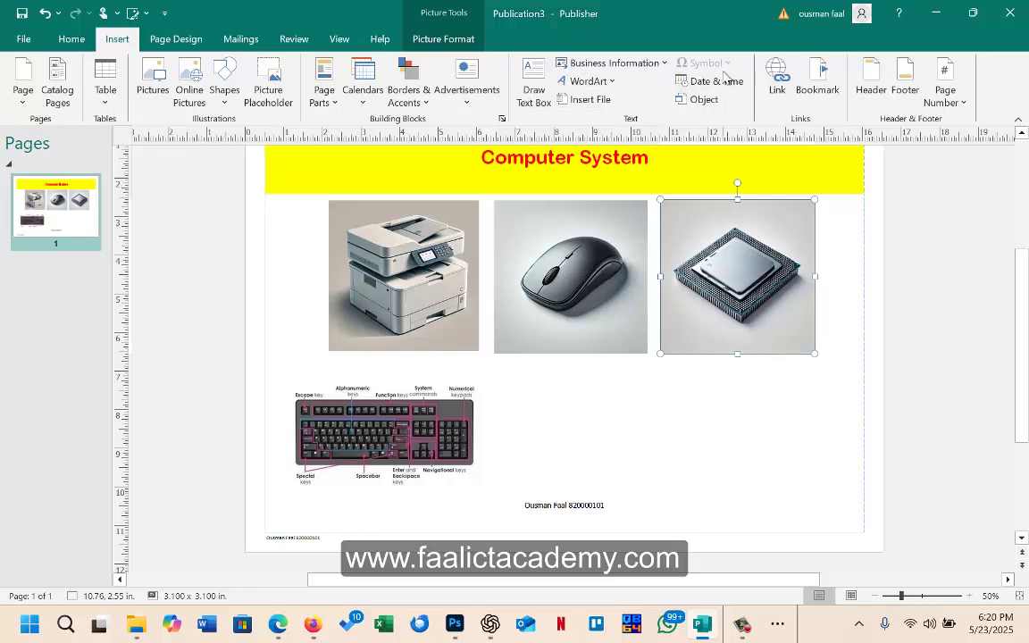
Step: Add a centred 20 pt 'Mouse' caption in a text box under the mouse picture
{"action": "left_click", "coordinate": [521, 99]}
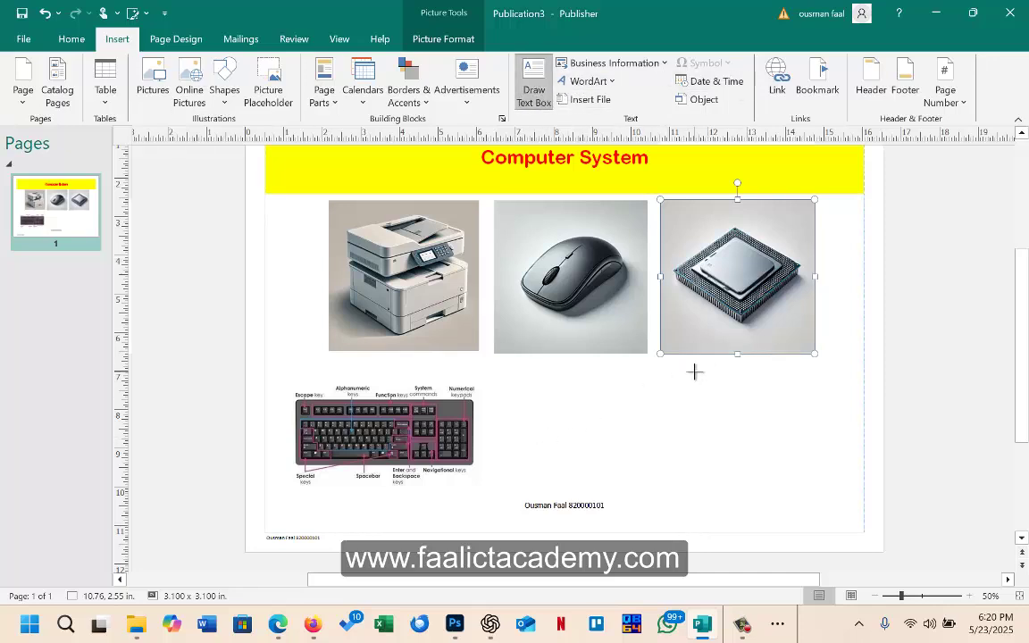
{"action": "left_click_drag", "start_coordinate": [505, 362], "coordinate": [636, 377]}
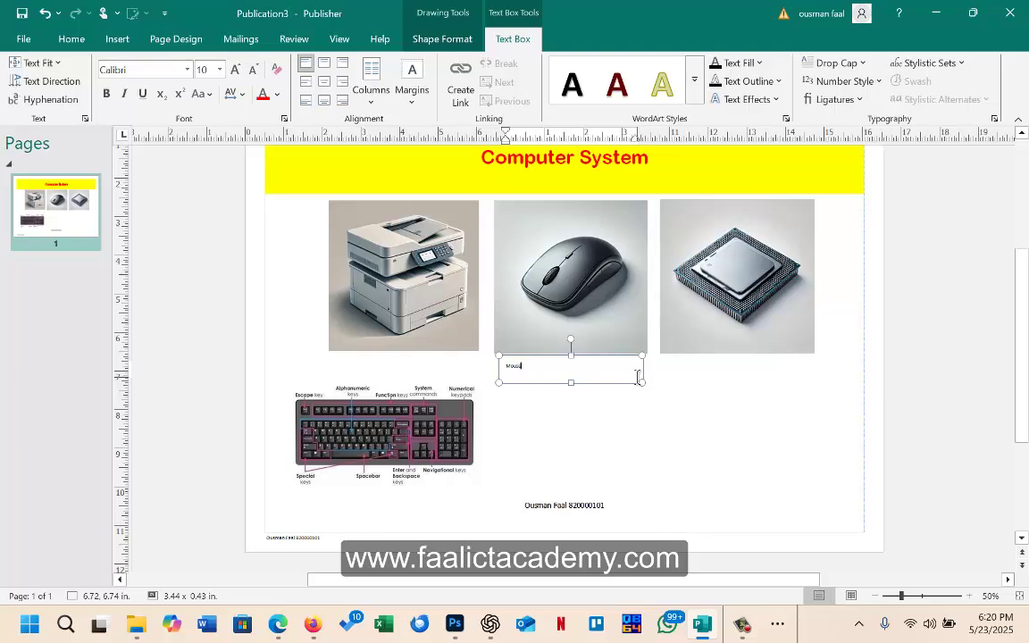
{"action": "key", "text": "ctrl+a"}
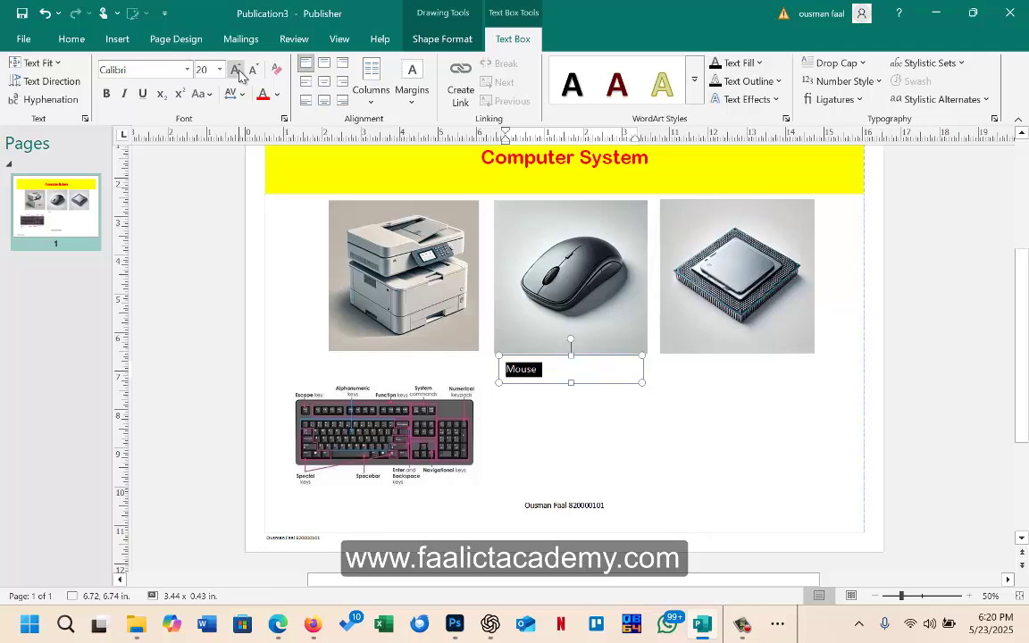
{"action": "left_click", "coordinate": [325, 84]}
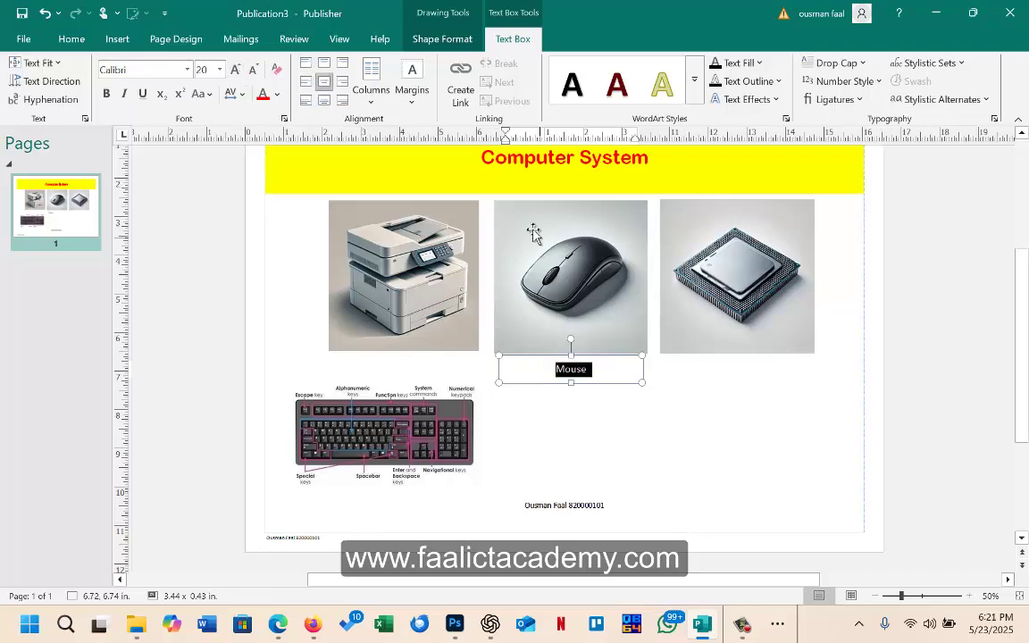
Step: Copy the caption under the printer and processor pictures, retyping them as Printer and Processor
{"action": "left_click", "coordinate": [672, 429]}
{"action": "left_click", "coordinate": [606, 380]}
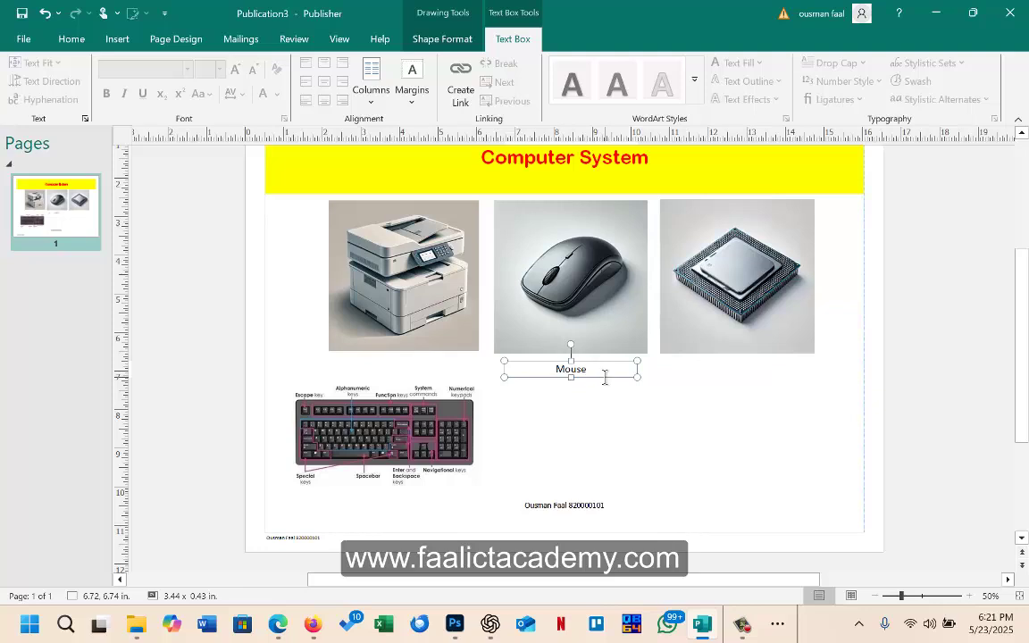
{"action": "left_click_drag", "start_coordinate": [605, 378], "coordinate": [779, 390]}
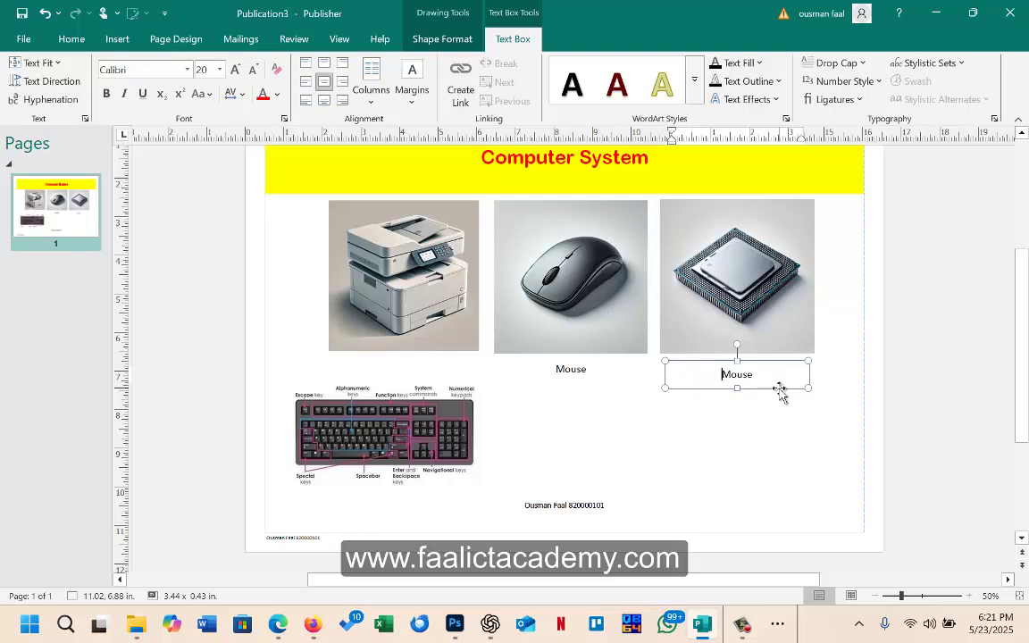
{"action": "key", "text": "ctrl+v"}
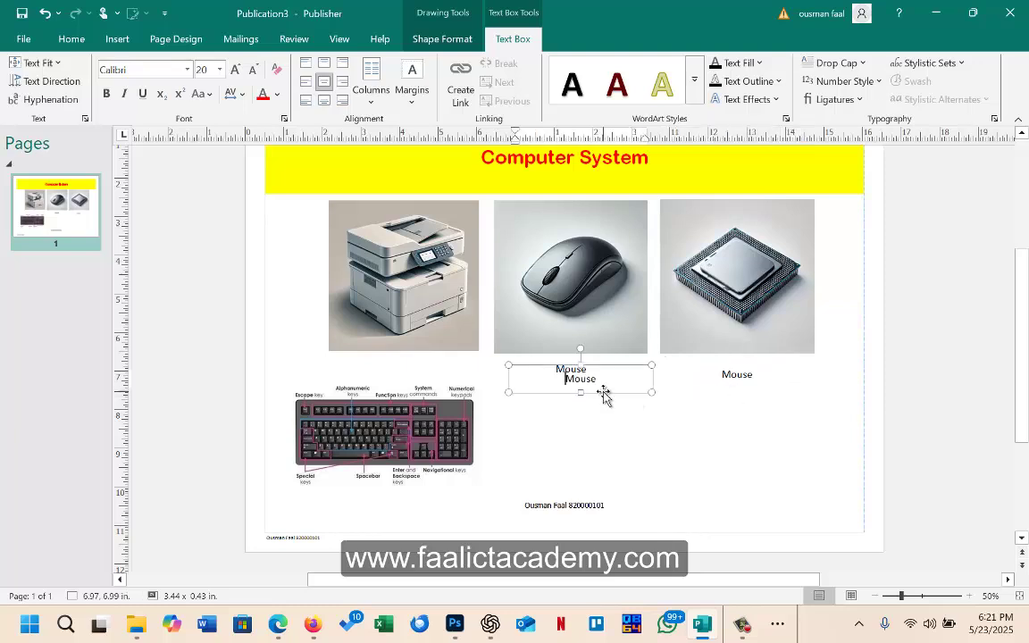
{"action": "left_click_drag", "start_coordinate": [604, 398], "coordinate": [348, 341]}
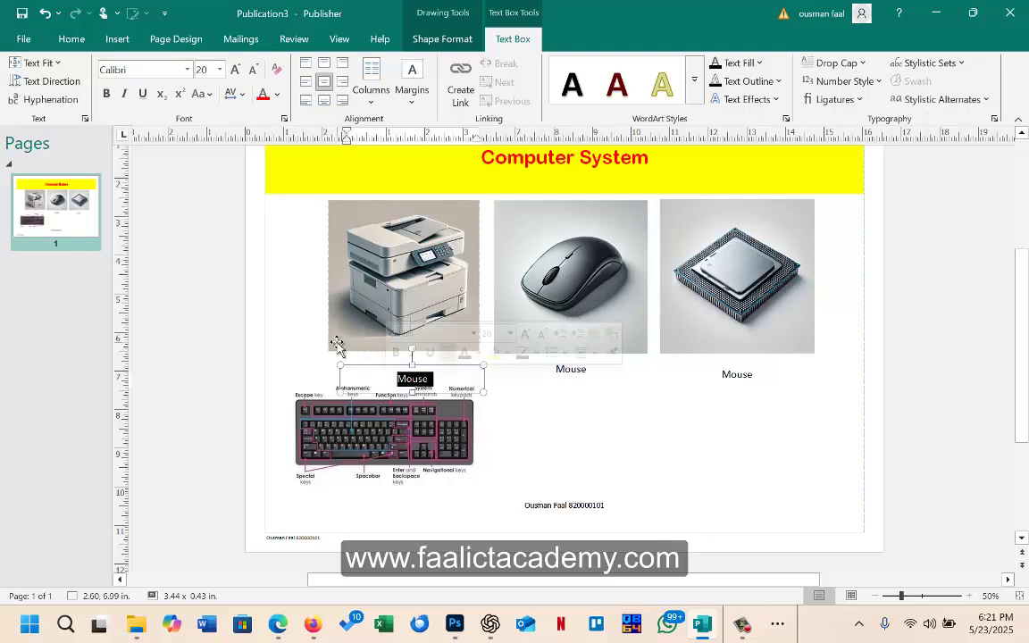
{"action": "type", "text": "Printer"}
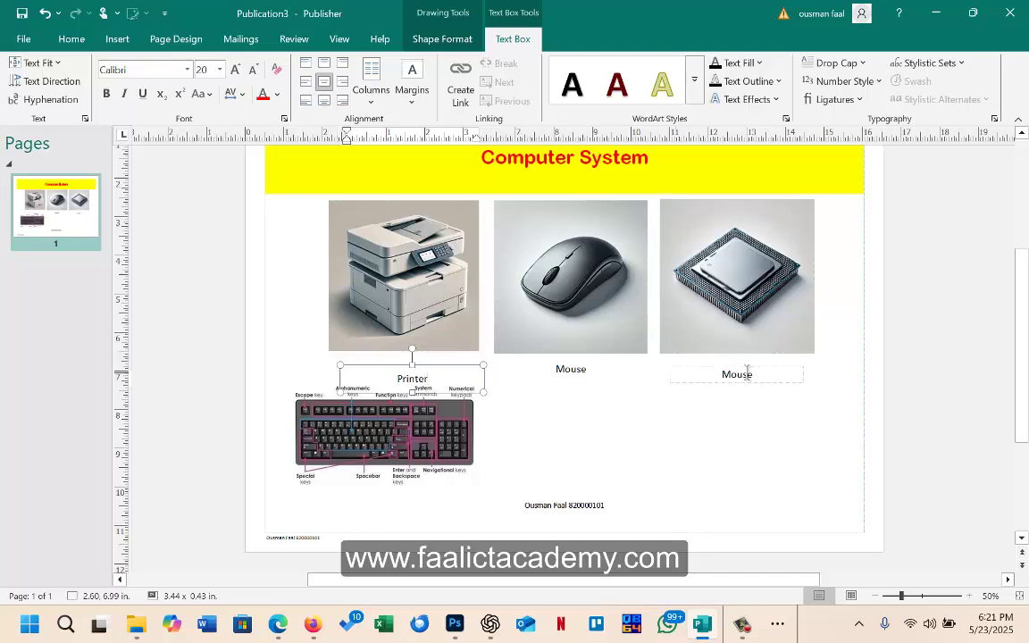
{"action": "double_click", "coordinate": [747, 371]}
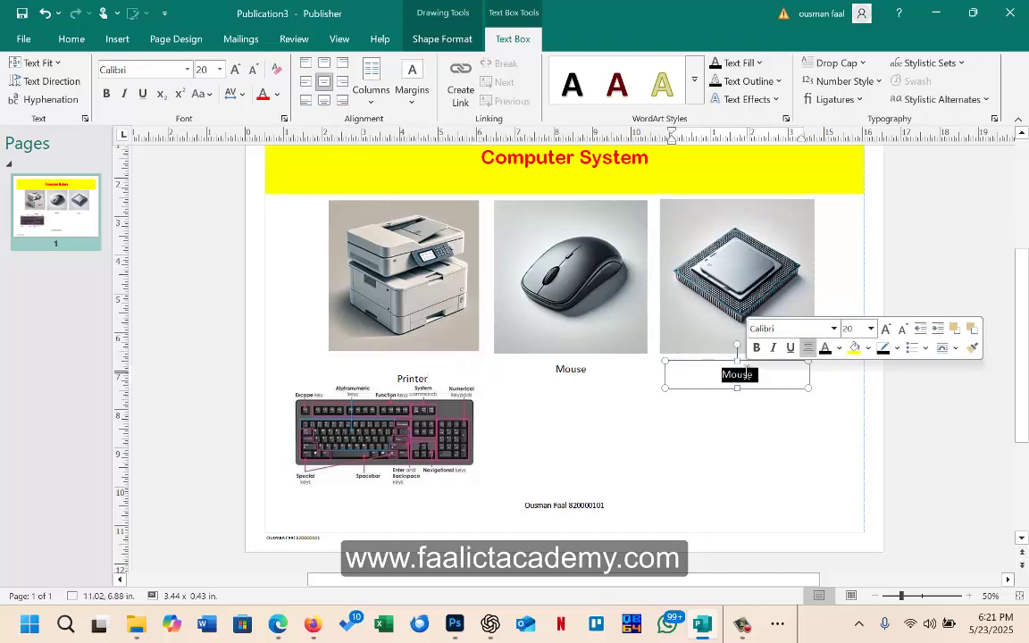
{"action": "type", "text": "Processor"}
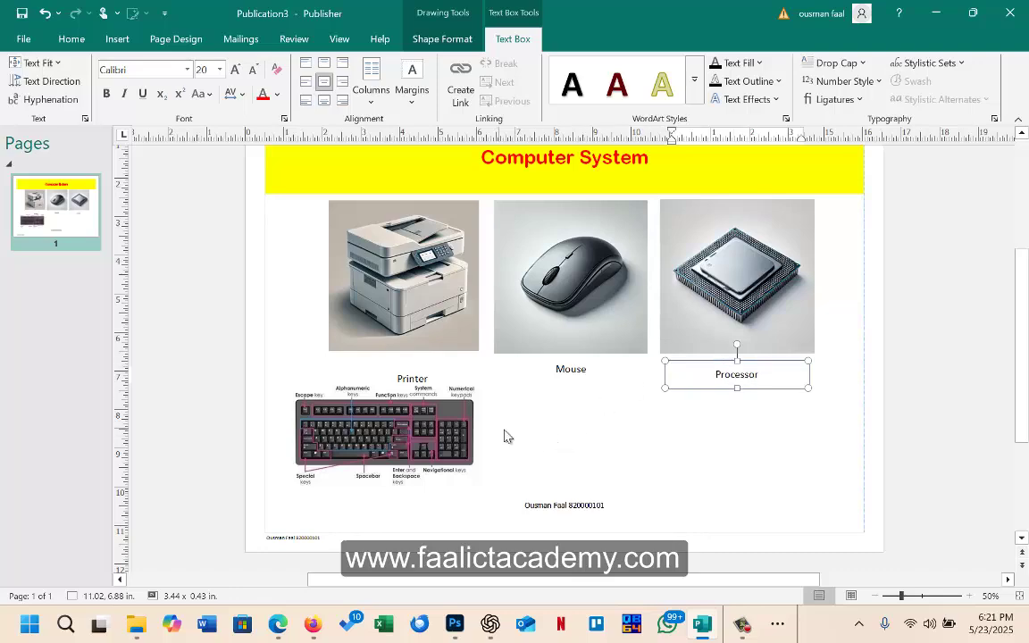
{"action": "left_click", "coordinate": [434, 429]}
{"action": "left_click_drag", "start_coordinate": [434, 428], "coordinate": [447, 451]}
Step: Crop the labels off the keyboard picture's top and bottom and nudge it up
{"action": "left_click", "coordinate": [455, 41]}
{"action": "left_click", "coordinate": [835, 84]}
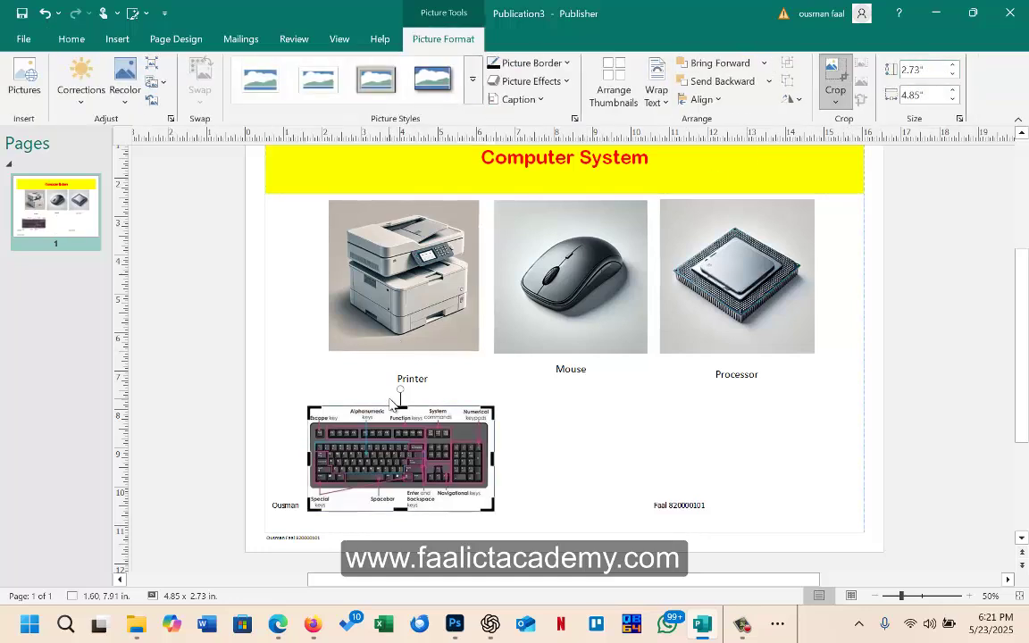
{"action": "left_click_drag", "start_coordinate": [400, 406], "coordinate": [400, 421]}
{"action": "left_click_drag", "start_coordinate": [400, 509], "coordinate": [413, 448]}
{"action": "left_click", "coordinate": [963, 334]}
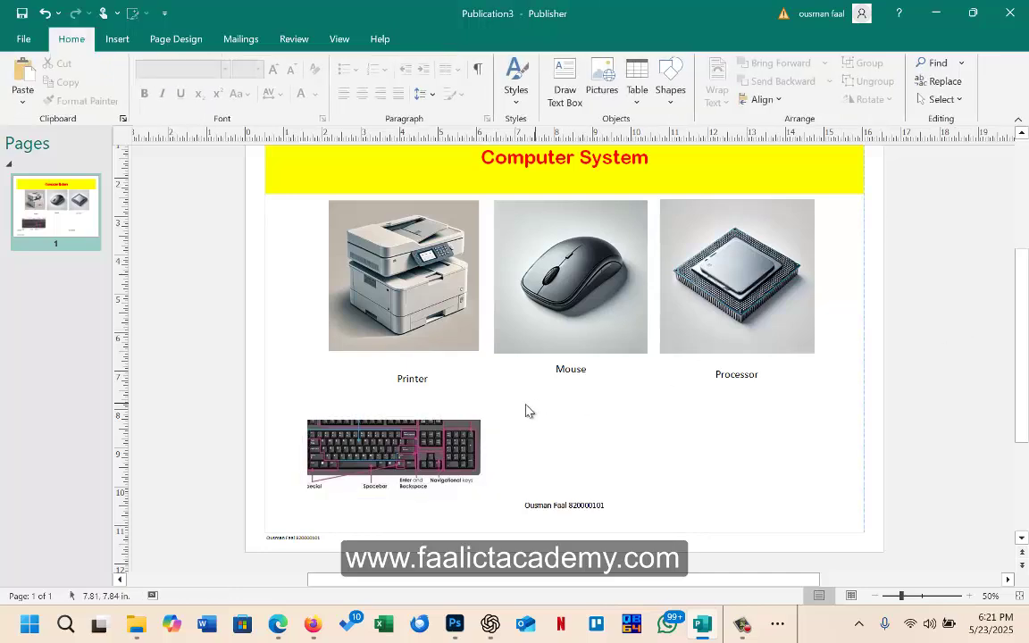
{"action": "left_click", "coordinate": [454, 436]}
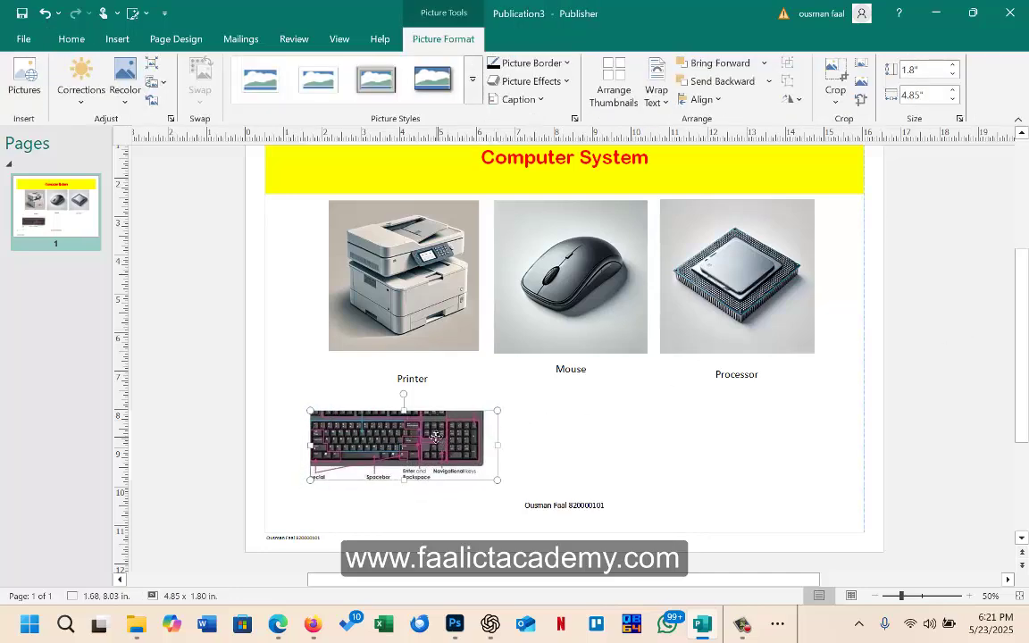
{"action": "left_click_drag", "start_coordinate": [429, 453], "coordinate": [433, 442]}
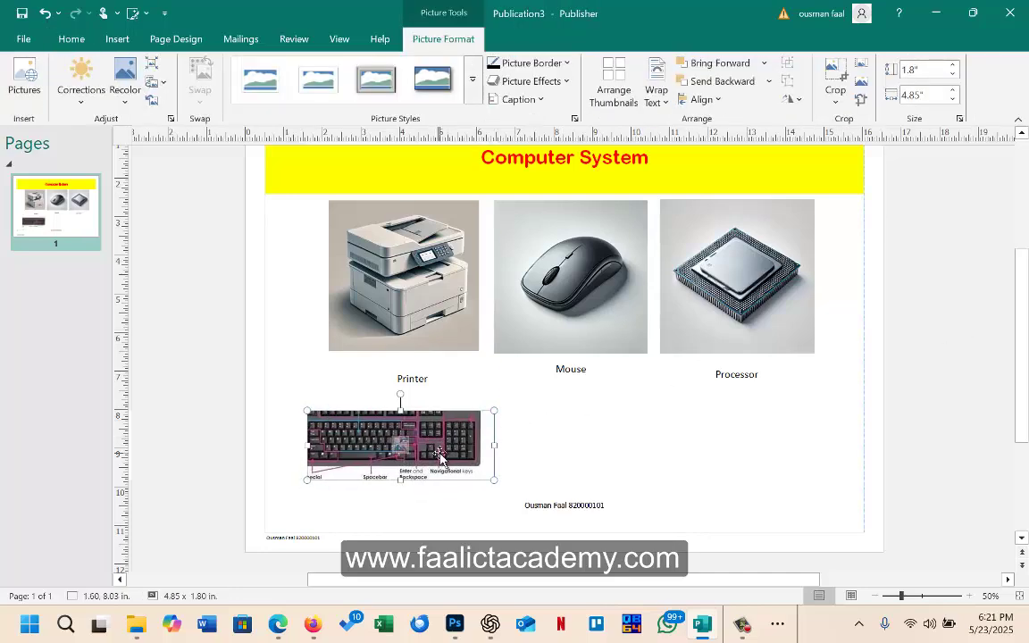
Step: Refine the keyboard crop to 5.23 × 1.97 in and place it below the Printer caption
{"action": "left_click", "coordinate": [835, 76]}
{"action": "left_click_drag", "start_coordinate": [401, 407], "coordinate": [401, 395]}
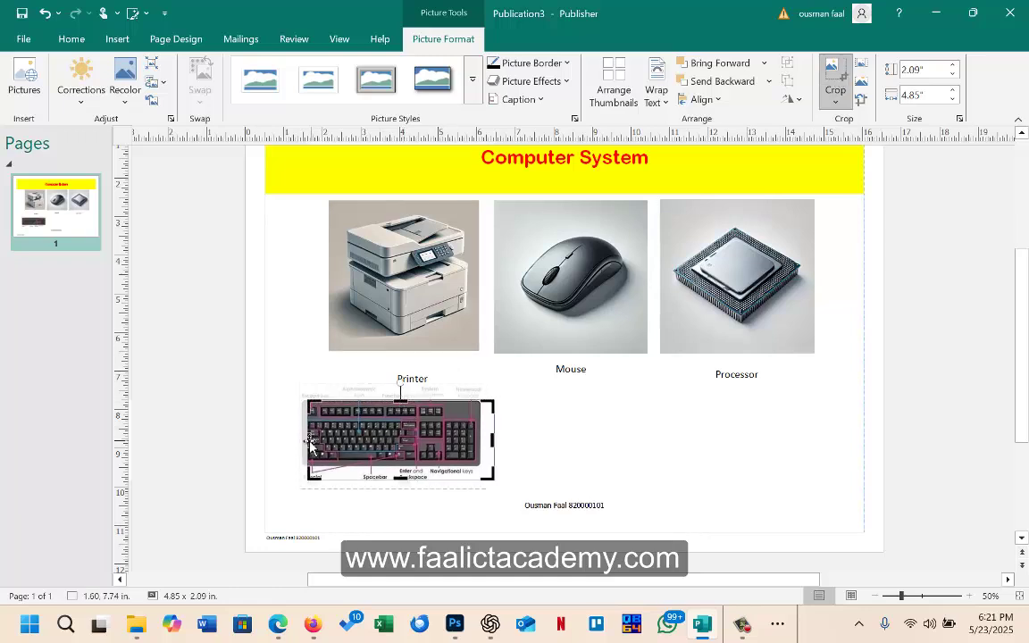
{"action": "left_click_drag", "start_coordinate": [306, 439], "coordinate": [290, 438]}
{"action": "left_click_drag", "start_coordinate": [385, 478], "coordinate": [397, 471]}
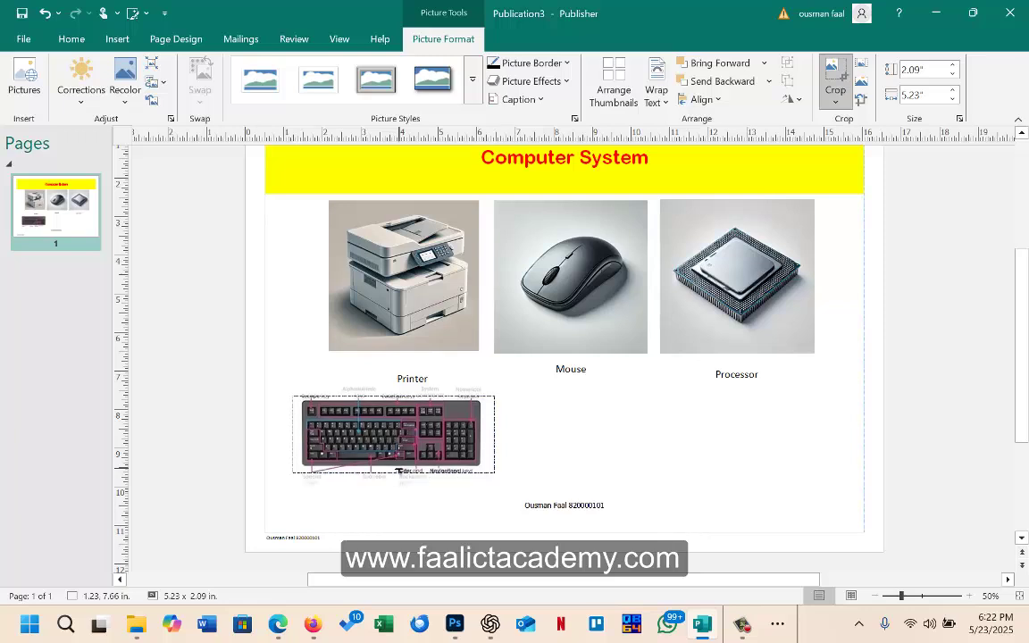
{"action": "left_click", "coordinate": [839, 79]}
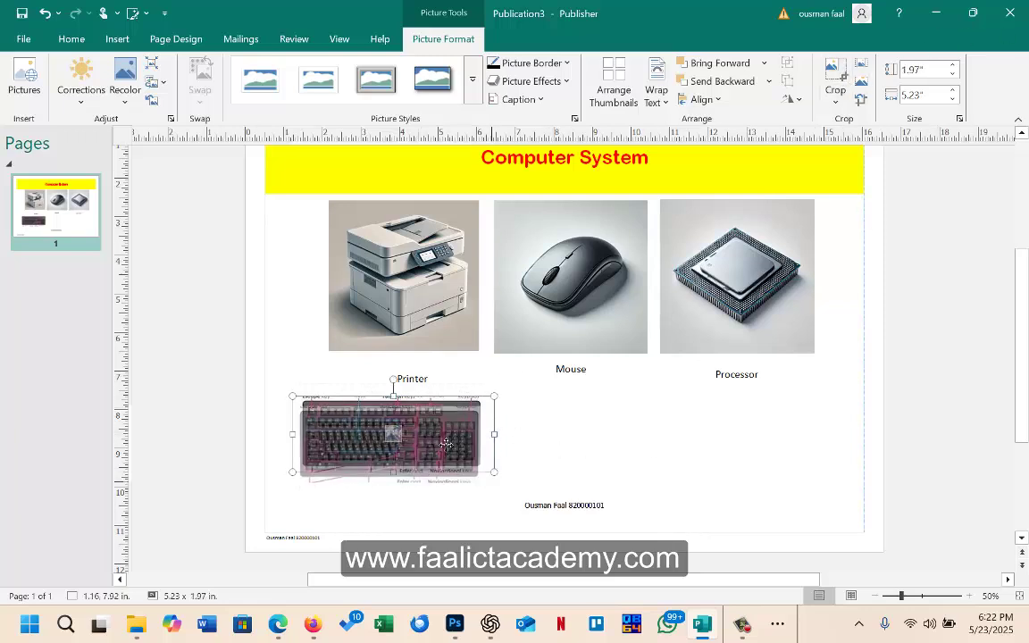
{"action": "left_click_drag", "start_coordinate": [404, 392], "coordinate": [402, 404]}
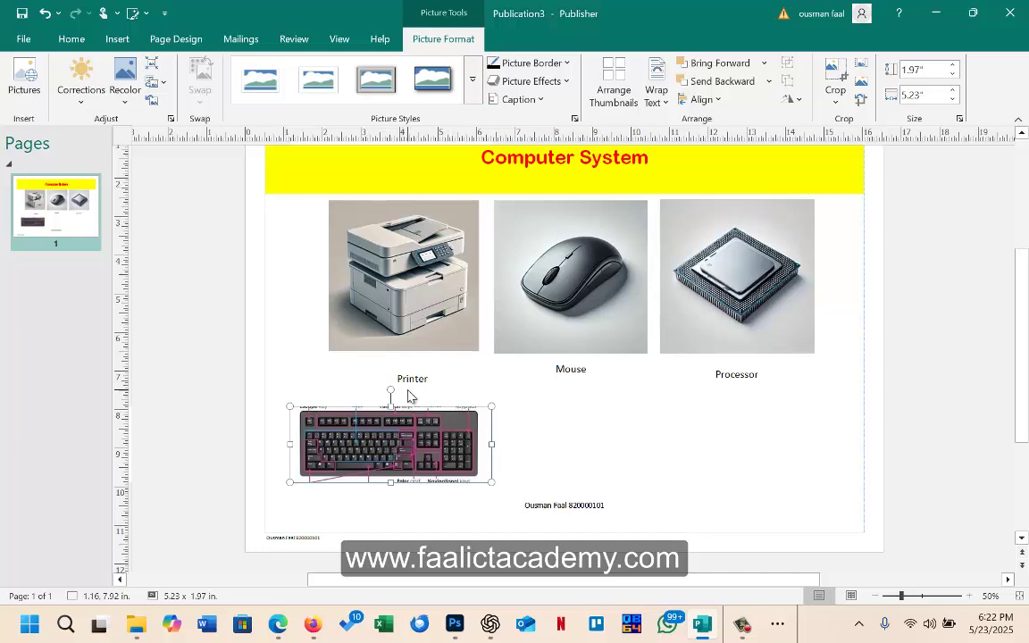
Step: Paste a copy of the Mouse caption below the keyboard picture and retype it as Keyboard
{"action": "left_click", "coordinate": [401, 502]}
{"action": "key", "text": "ctrl+v"}
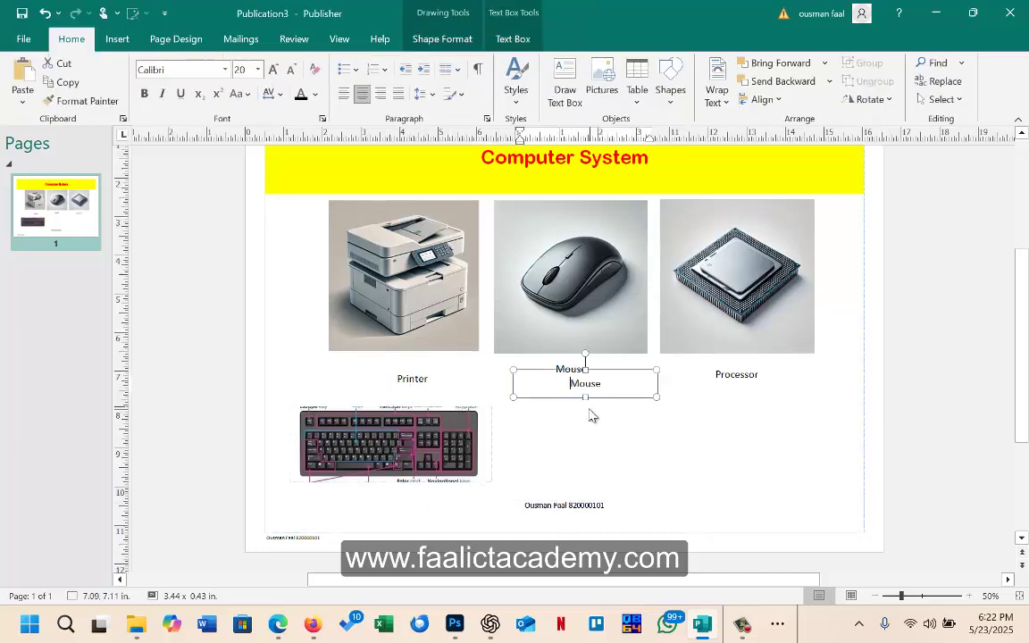
{"action": "left_click_drag", "start_coordinate": [612, 395], "coordinate": [407, 503]}
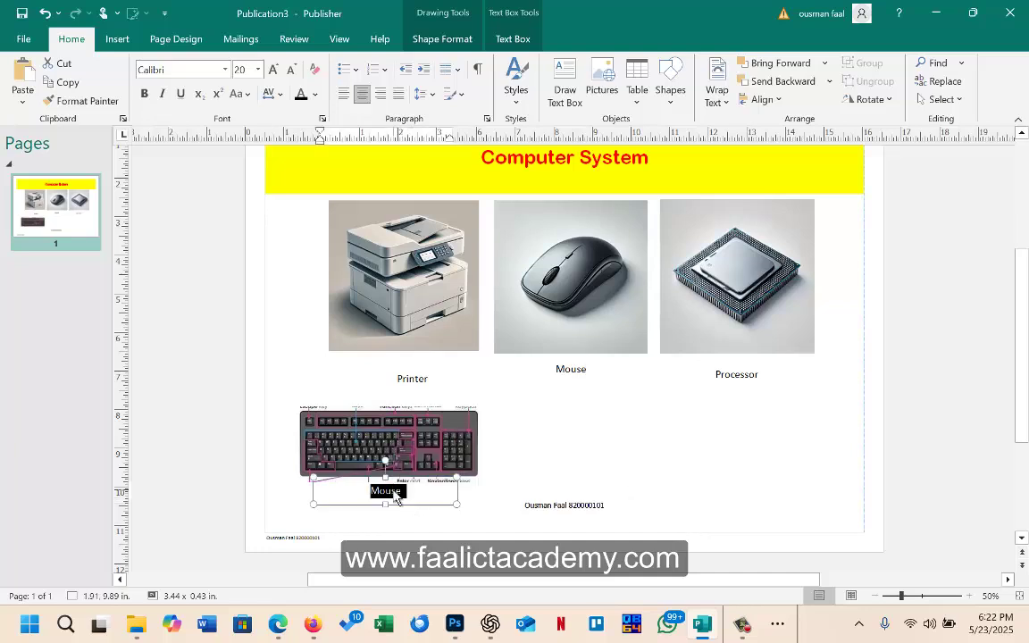
{"action": "type", "text": "Keyboard"}
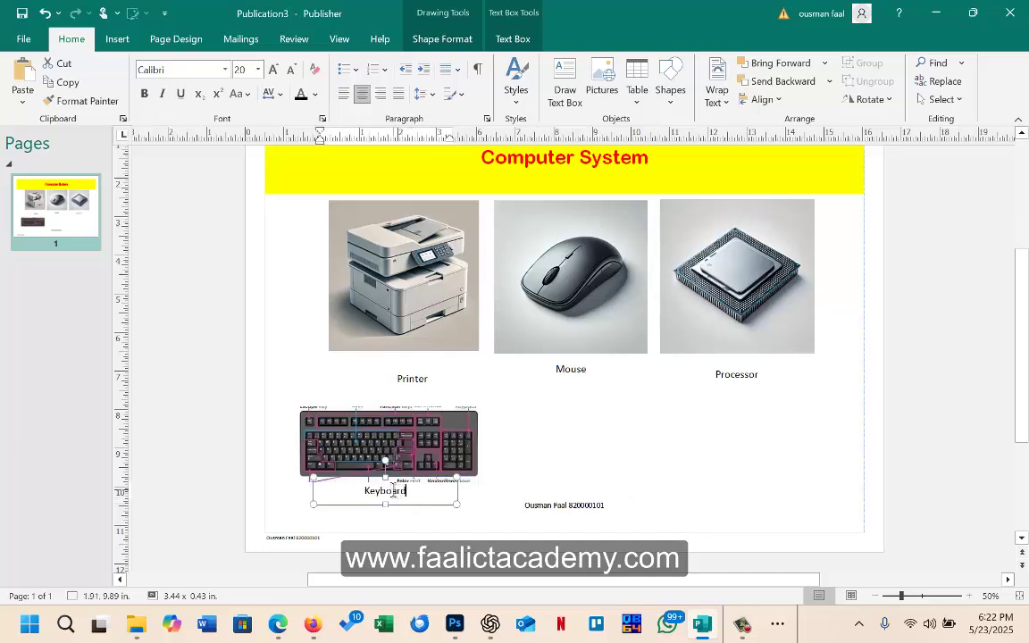
{"action": "left_click", "coordinate": [696, 496]}
{"action": "scroll", "coordinate": [730, 473], "scroll_direction": "up", "scroll_amount": 2}
{"action": "scroll", "coordinate": [737, 455], "scroll_direction": "down", "scroll_amount": 2}
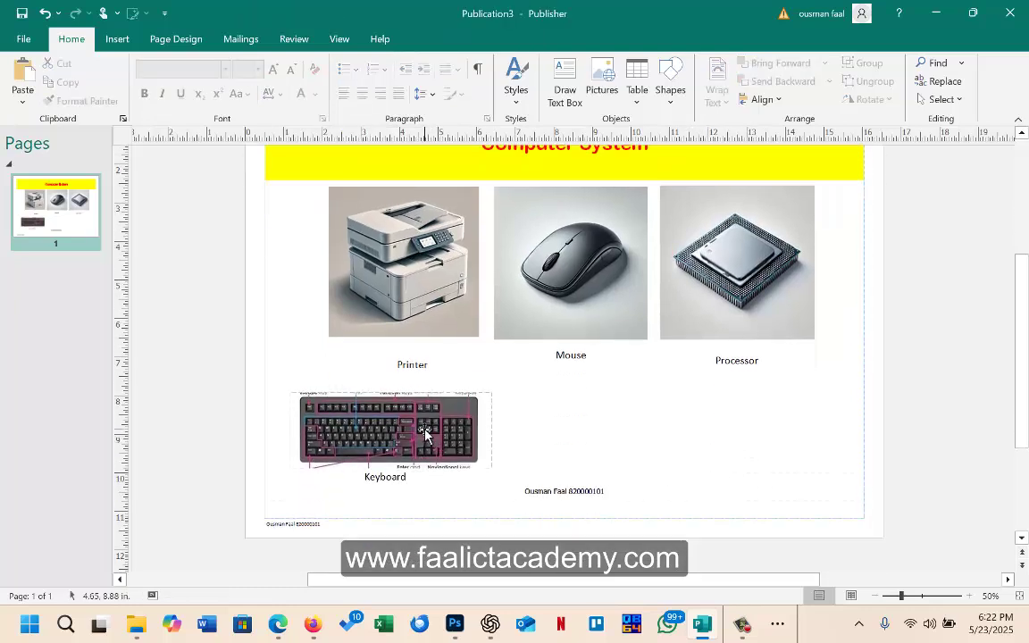
Step: Shift the keyboard picture right and centre its Keyboard caption beneath it
{"action": "left_click_drag", "start_coordinate": [425, 435], "coordinate": [446, 422]}
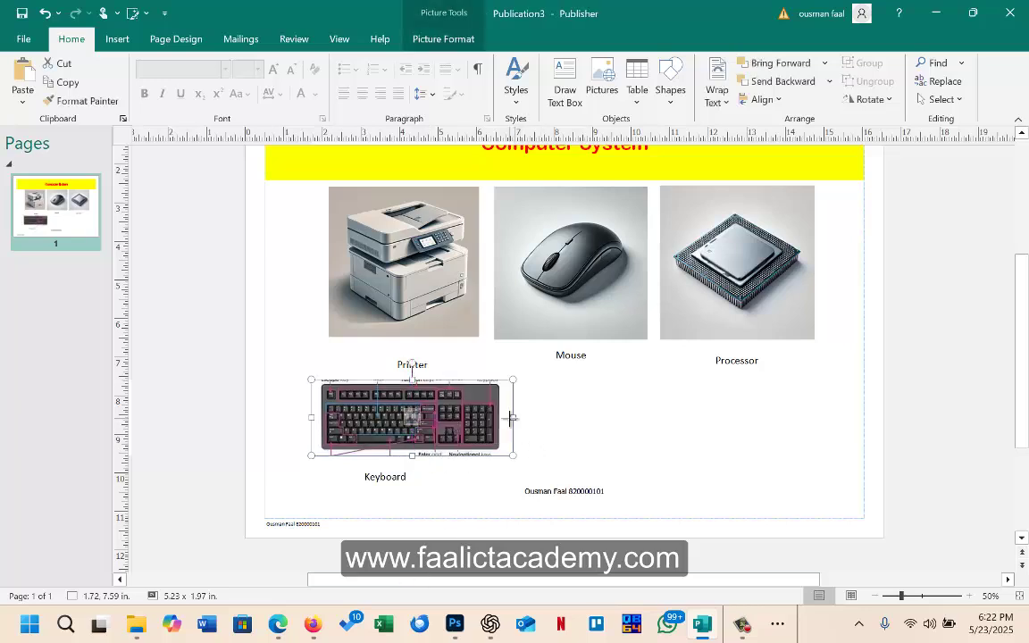
{"action": "left_click", "coordinate": [379, 476]}
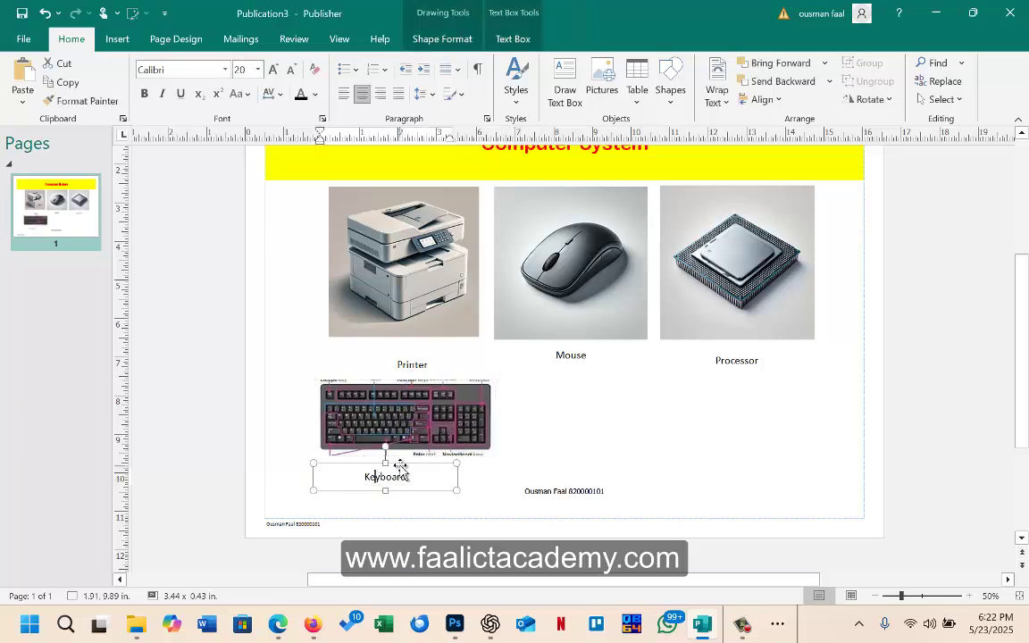
{"action": "left_click_drag", "start_coordinate": [409, 458], "coordinate": [426, 463]}
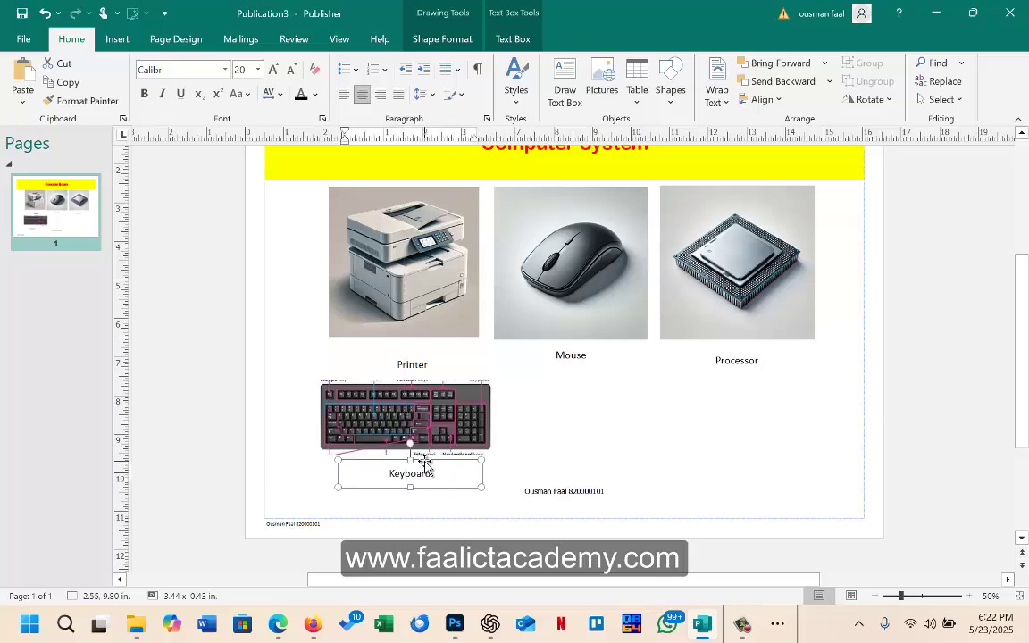
{"action": "left_click", "coordinate": [591, 450]}
{"action": "scroll", "coordinate": [592, 442], "scroll_direction": "up", "scroll_amount": 5}
{"action": "scroll", "coordinate": [592, 443], "scroll_direction": "down", "scroll_amount": 4}
{"action": "scroll", "coordinate": [581, 426], "scroll_direction": "up", "scroll_amount": 1}
{"action": "scroll", "coordinate": [581, 426], "scroll_direction": "down", "scroll_amount": 2}
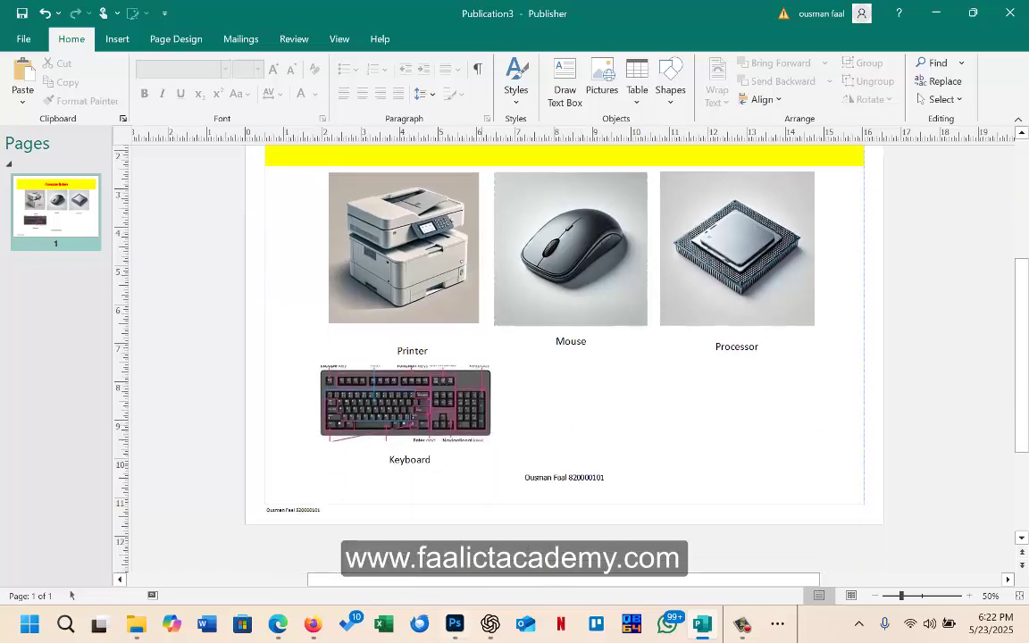
Step: Check the exam PDF, then apply the silver-grey Solid Background swatch to the poster page
{"action": "left_click", "coordinate": [277, 627]}
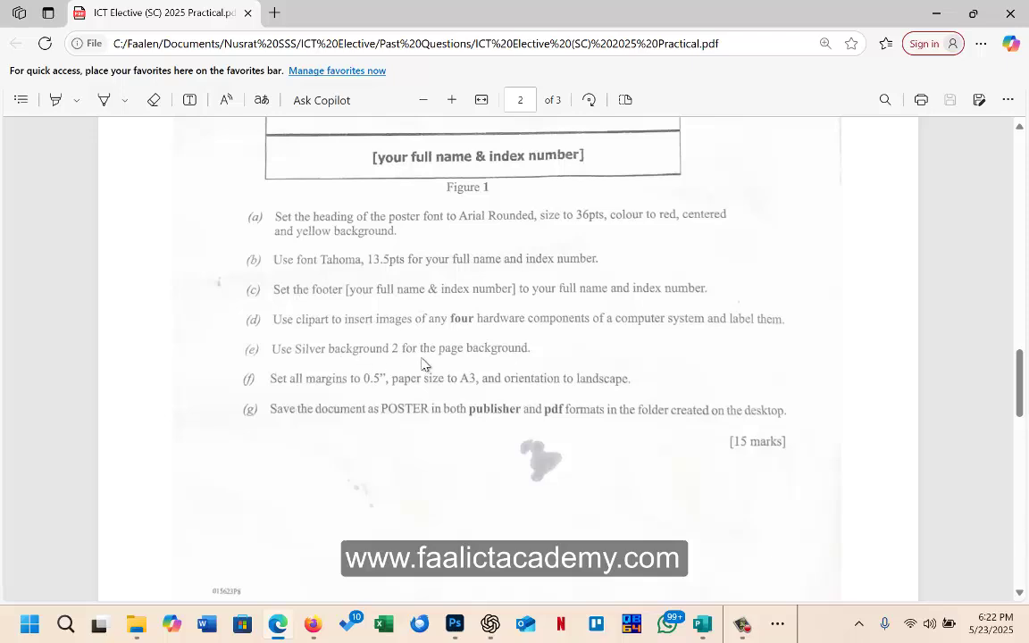
{"action": "left_click", "coordinate": [935, 13]}
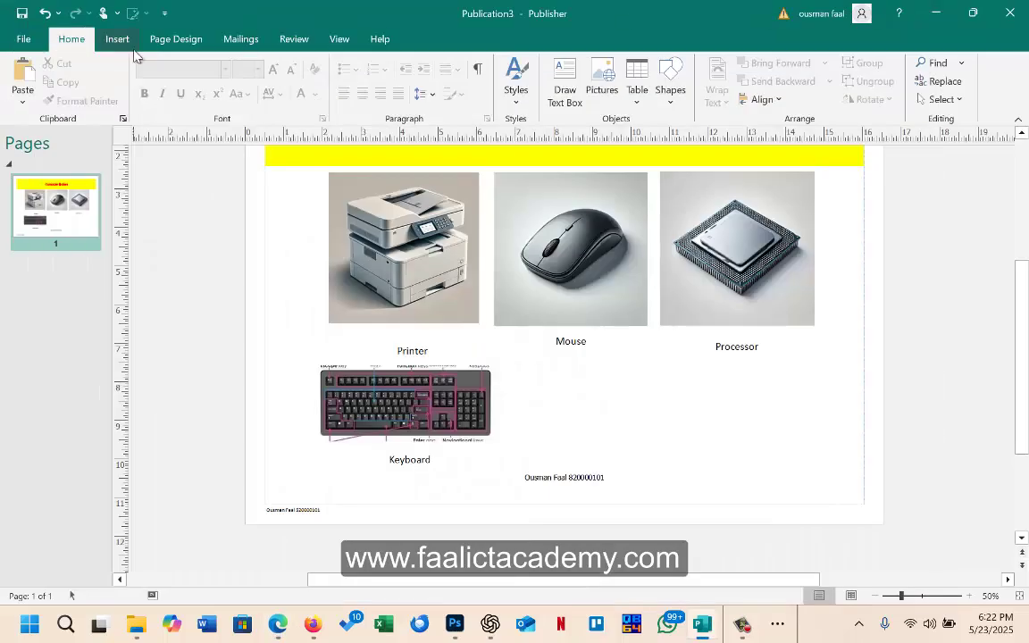
{"action": "left_click", "coordinate": [183, 40]}
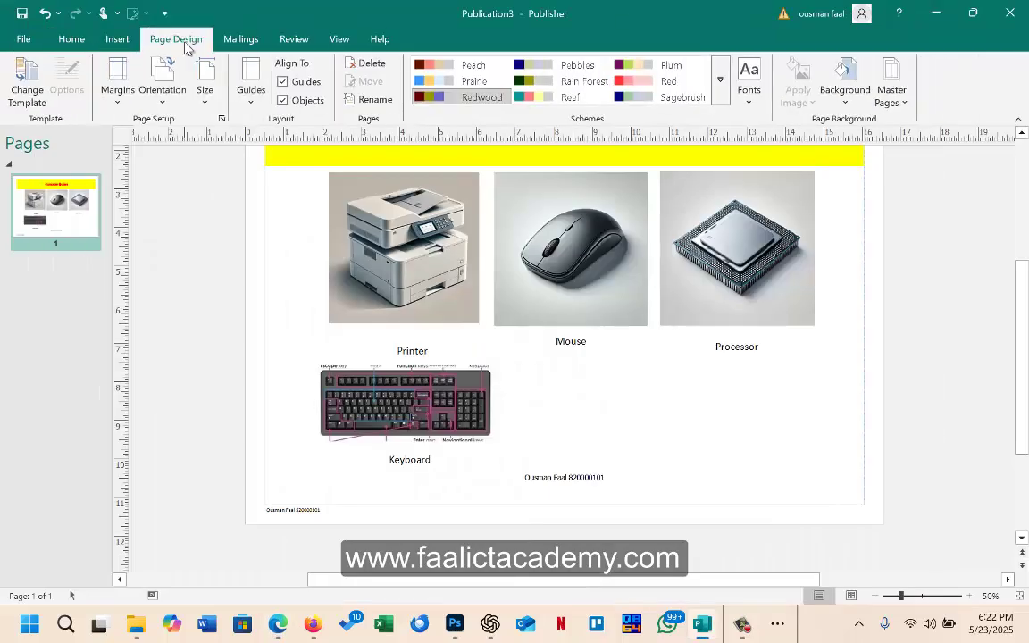
{"action": "left_click", "coordinate": [847, 97]}
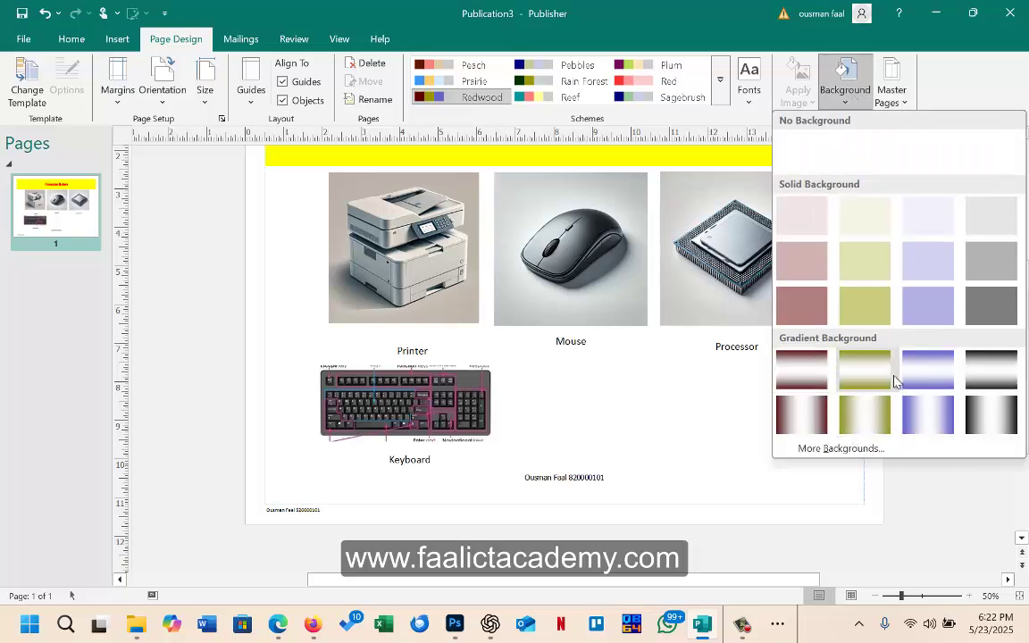
{"action": "left_click", "coordinate": [847, 449]}
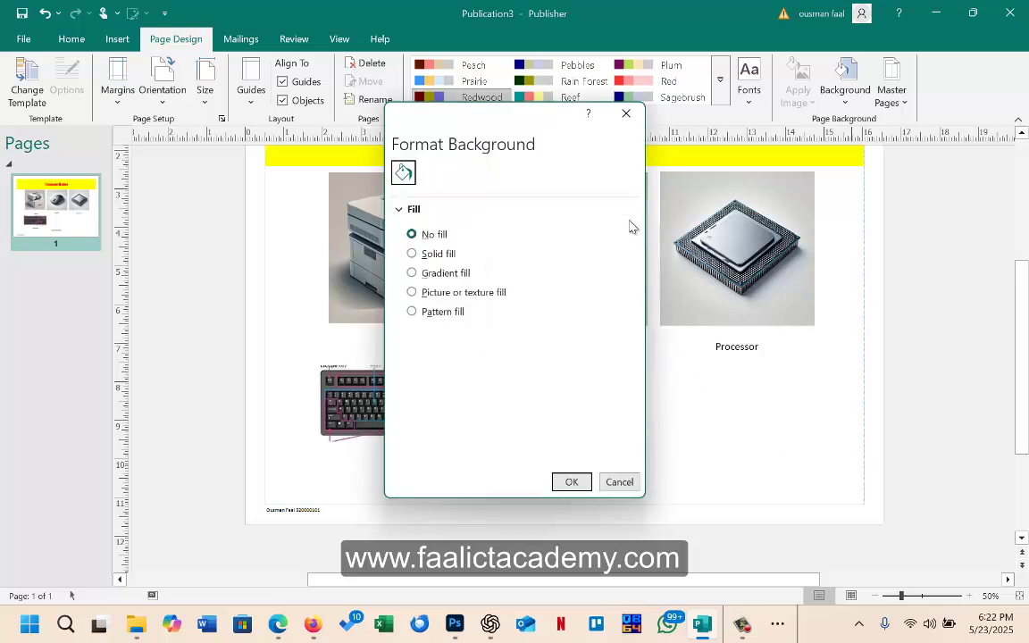
{"action": "left_click", "coordinate": [626, 114]}
{"action": "left_click", "coordinate": [853, 75]}
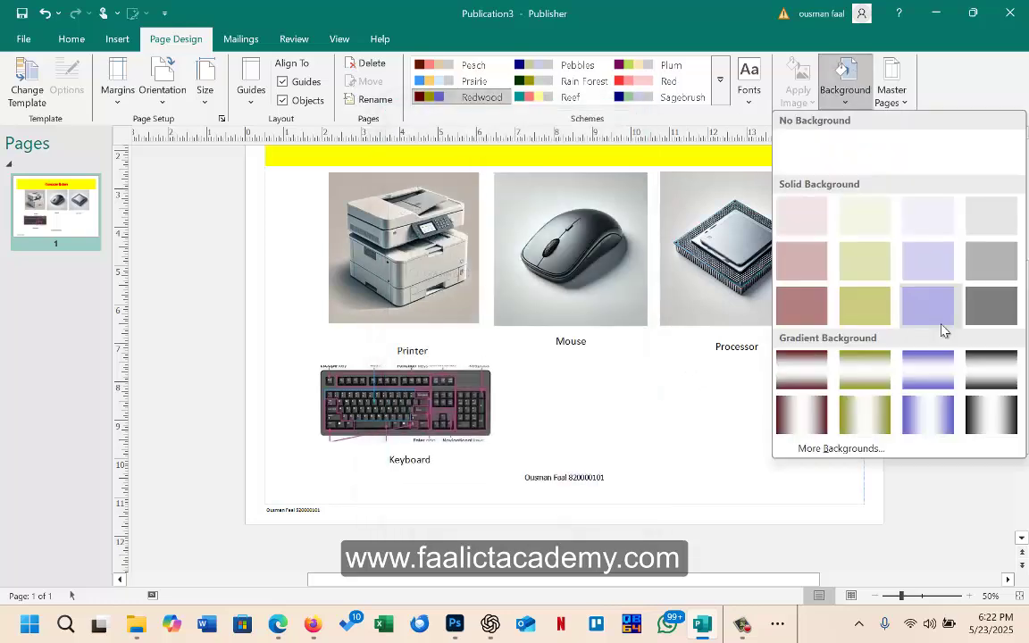
{"action": "left_click", "coordinate": [993, 269]}
{"action": "scroll", "coordinate": [850, 295], "scroll_direction": "up", "scroll_amount": 2}
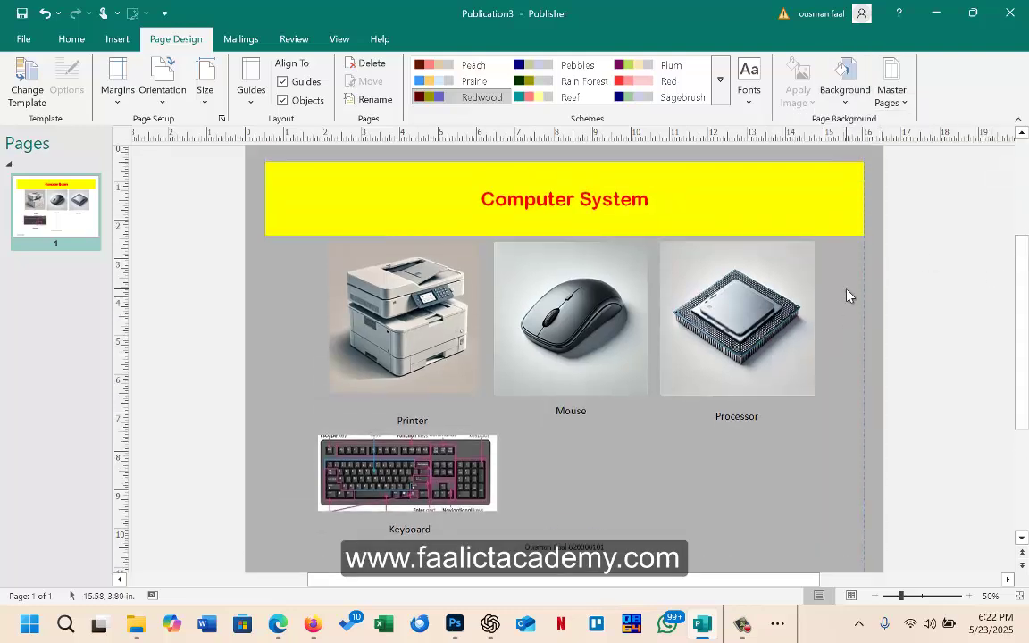
{"action": "mouse_move", "coordinate": [319, 635]}
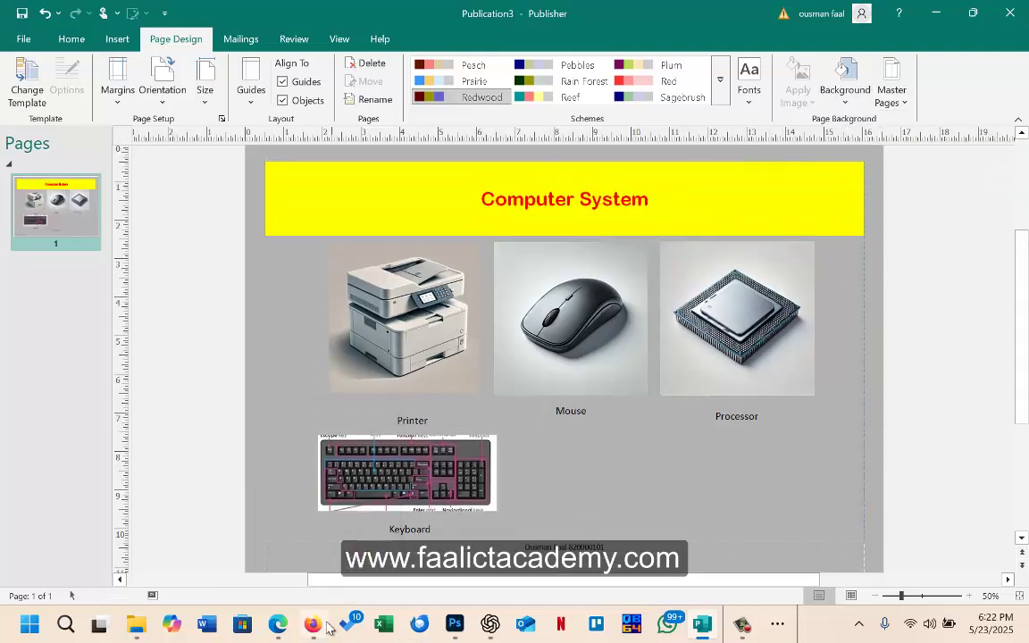
{"action": "left_click", "coordinate": [284, 626]}
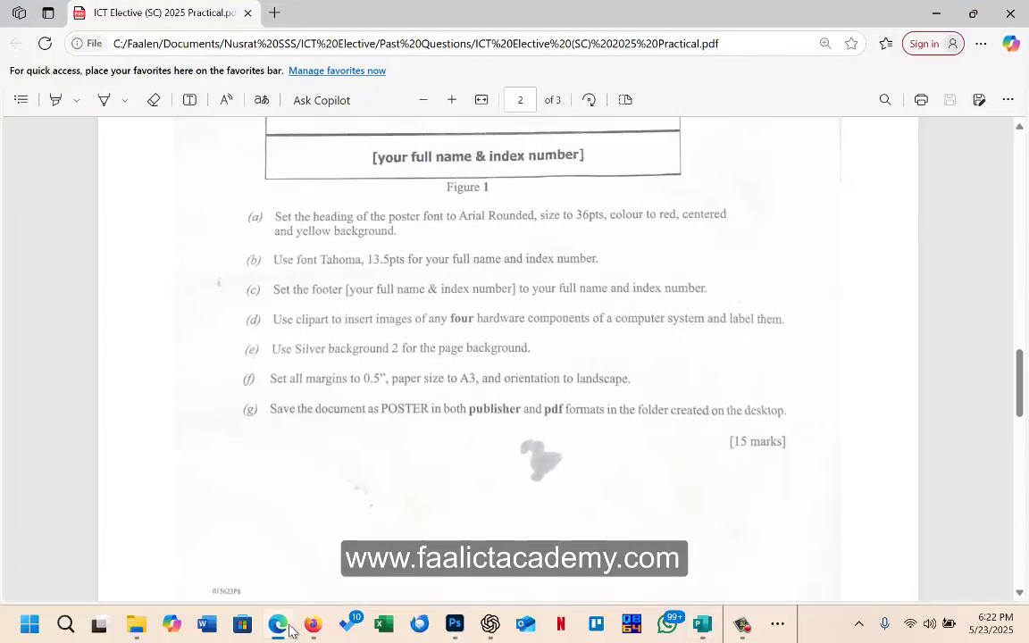
{"action": "left_click", "coordinate": [290, 631]}
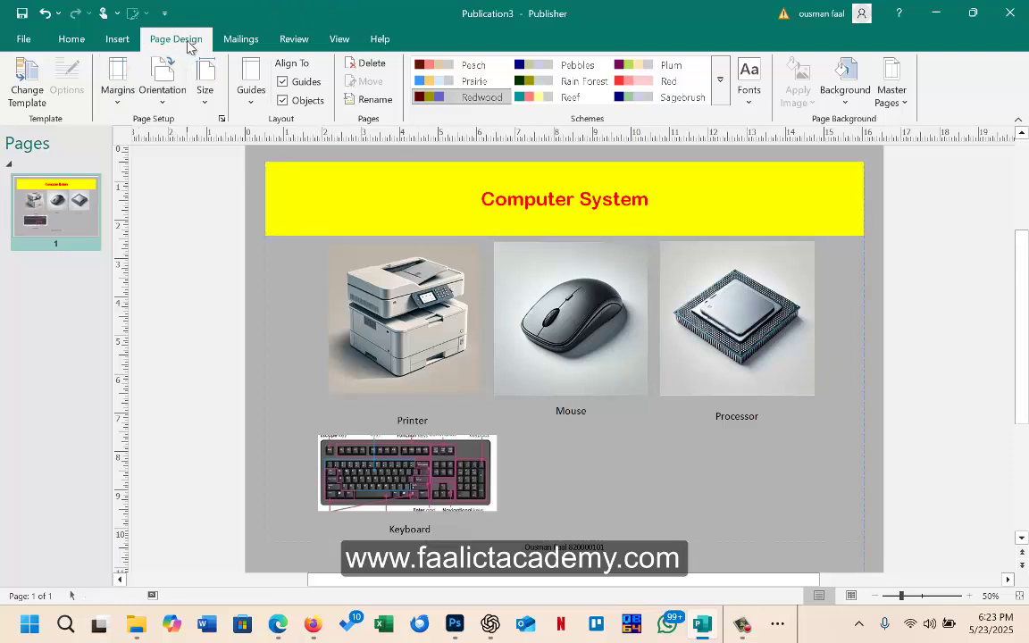
{"action": "left_click", "coordinate": [119, 94]}
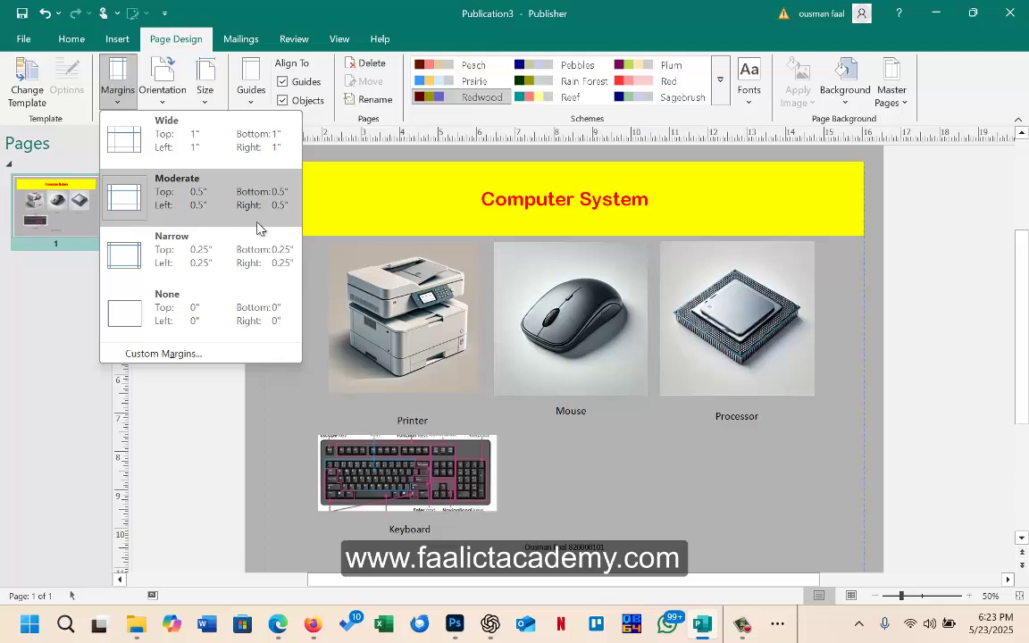
{"action": "left_click", "coordinate": [161, 354]}
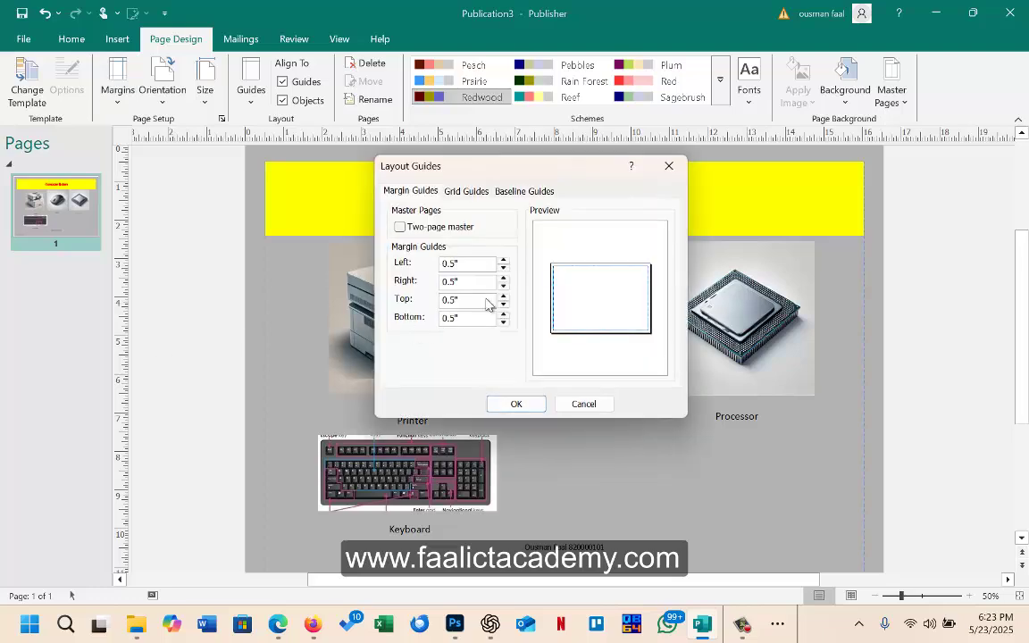
{"action": "left_click_drag", "start_coordinate": [482, 263], "coordinate": [378, 261]}
{"action": "left_click", "coordinate": [583, 404]}
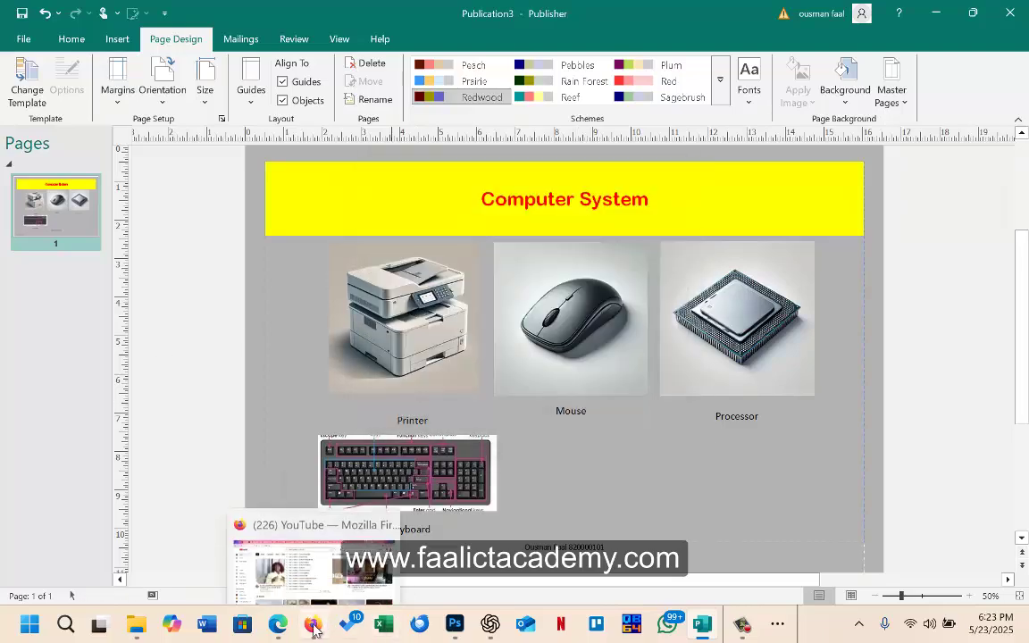
{"action": "left_click", "coordinate": [286, 631]}
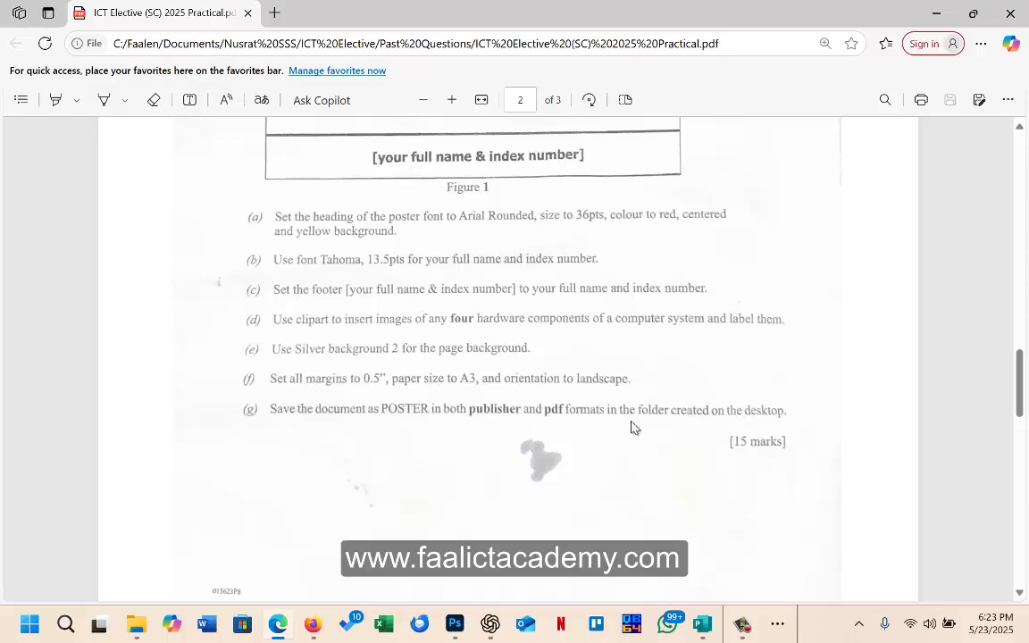
Step: Save the publication as POSTER.pub in the exam folder on the Desktop
{"action": "left_click", "coordinate": [935, 13]}
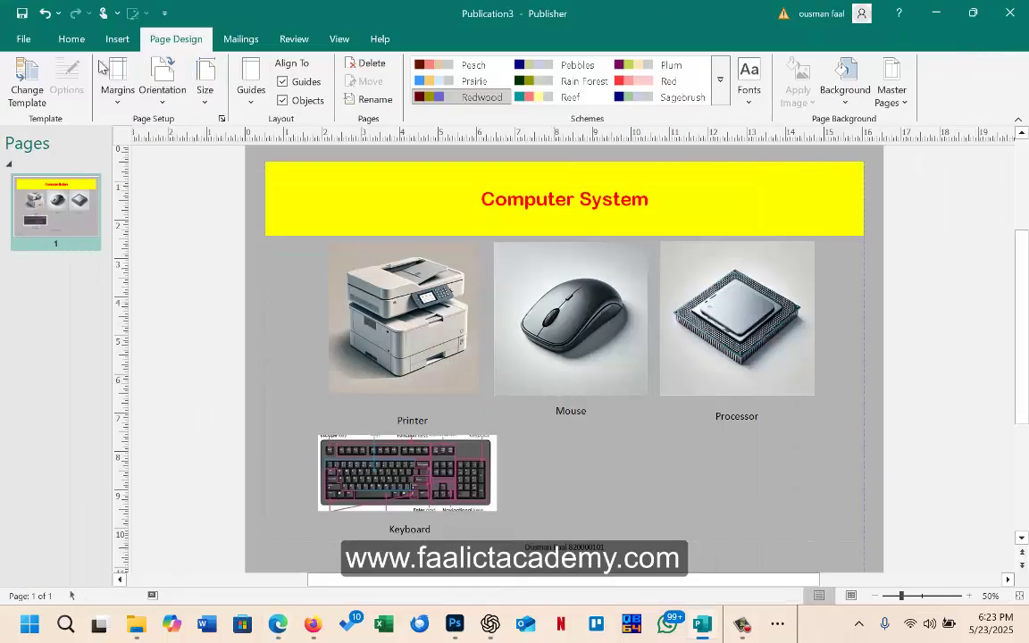
{"action": "left_click", "coordinate": [21, 39]}
{"action": "left_click", "coordinate": [22, 258]}
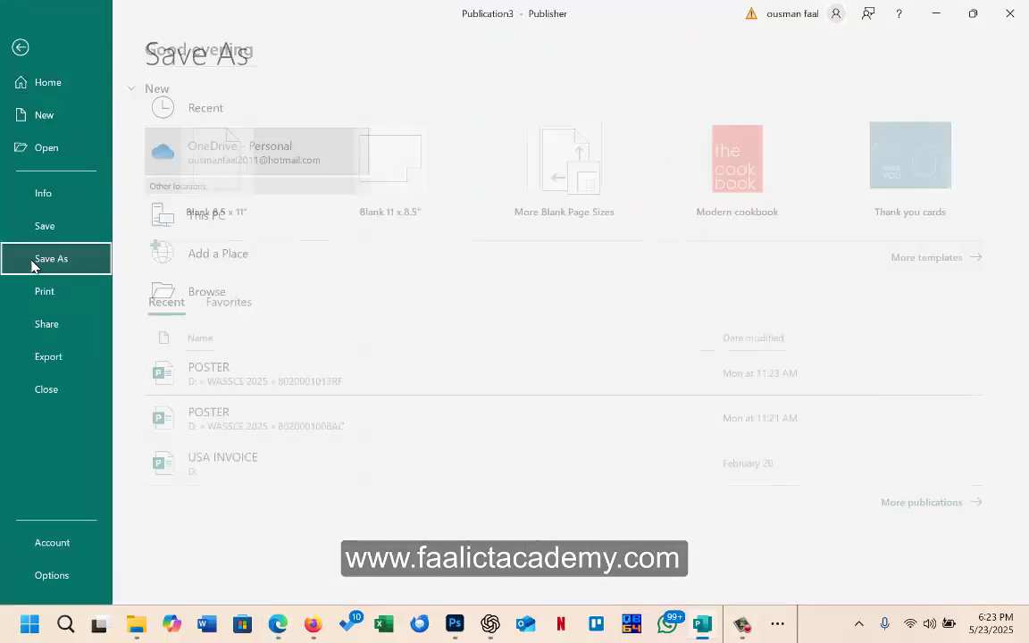
{"action": "left_click", "coordinate": [297, 294]}
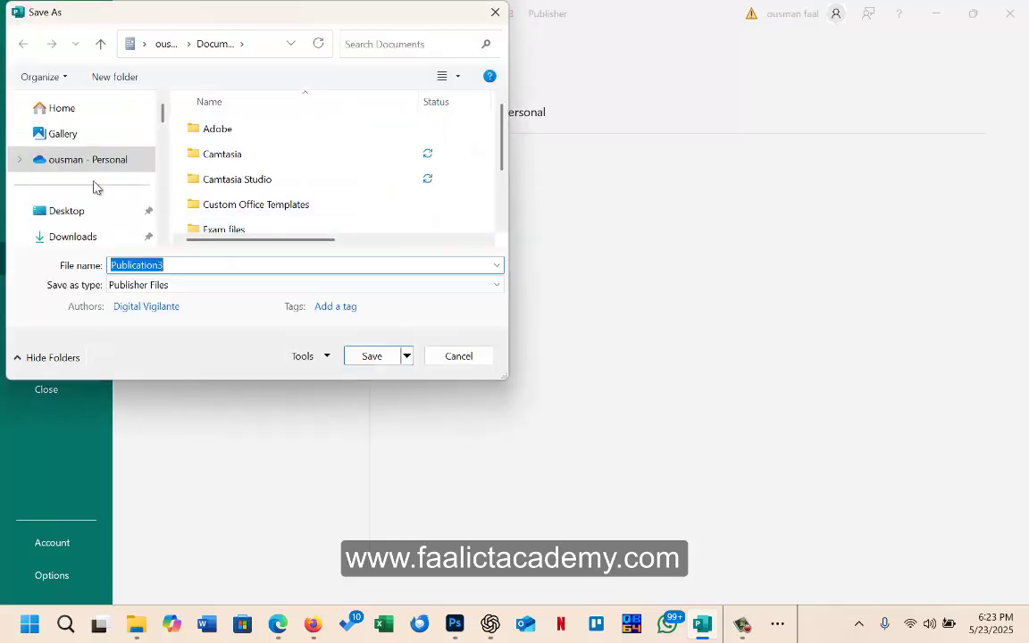
{"action": "left_click", "coordinate": [83, 209]}
{"action": "double_click", "coordinate": [234, 177]}
{"action": "double_click", "coordinate": [175, 266]}
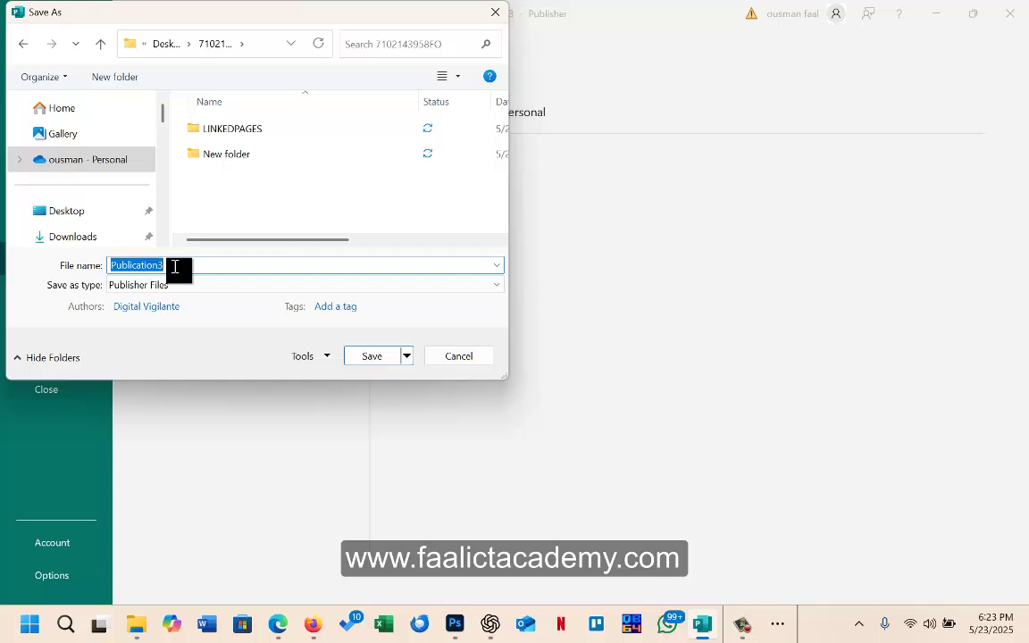
{"action": "type", "text": "POSTER"}
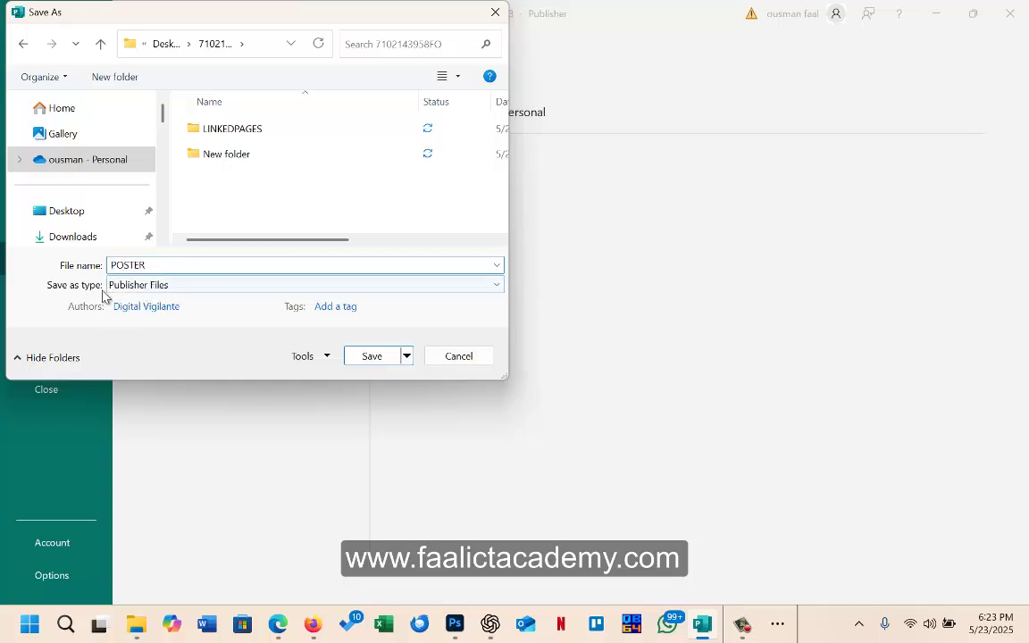
{"action": "left_click", "coordinate": [384, 359]}
Step: Start another Save As and choose PDF as the save format
{"action": "left_click", "coordinate": [27, 41]}
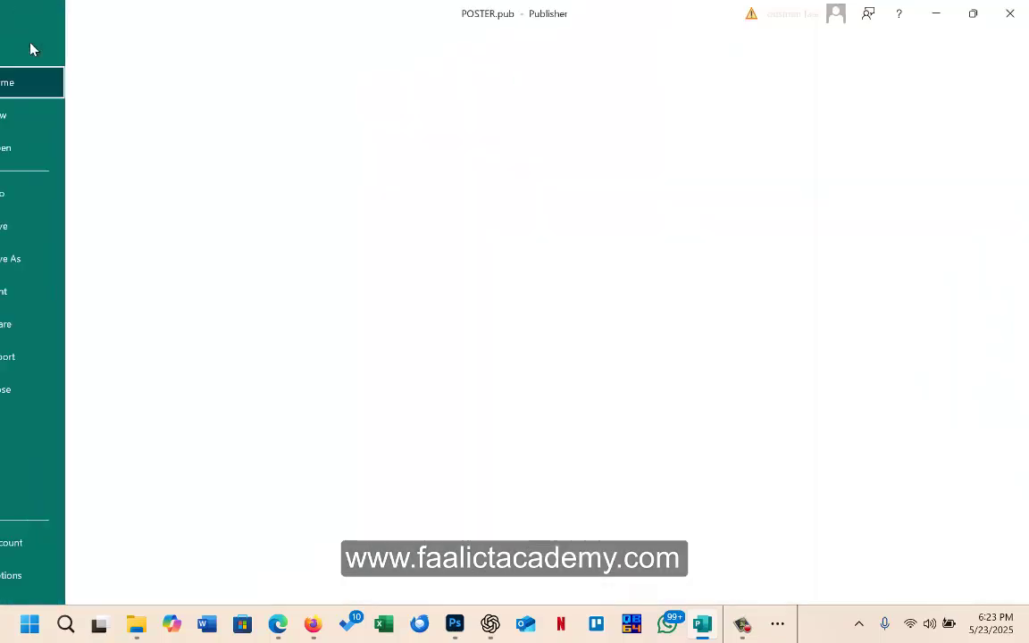
{"action": "left_click", "coordinate": [106, 261]}
{"action": "left_click", "coordinate": [241, 293]}
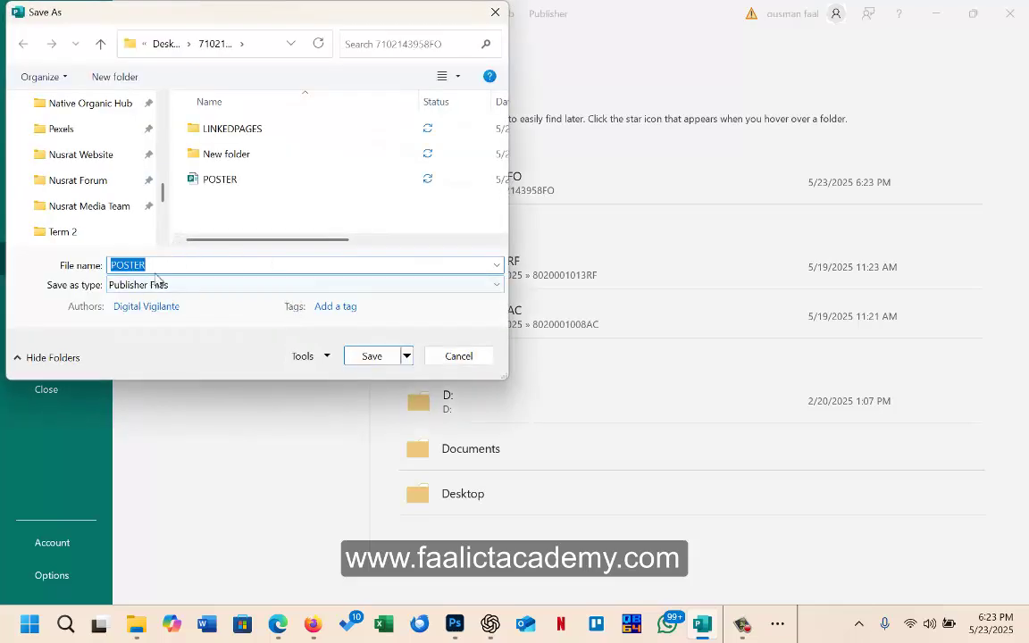
{"action": "left_click", "coordinate": [156, 285]}
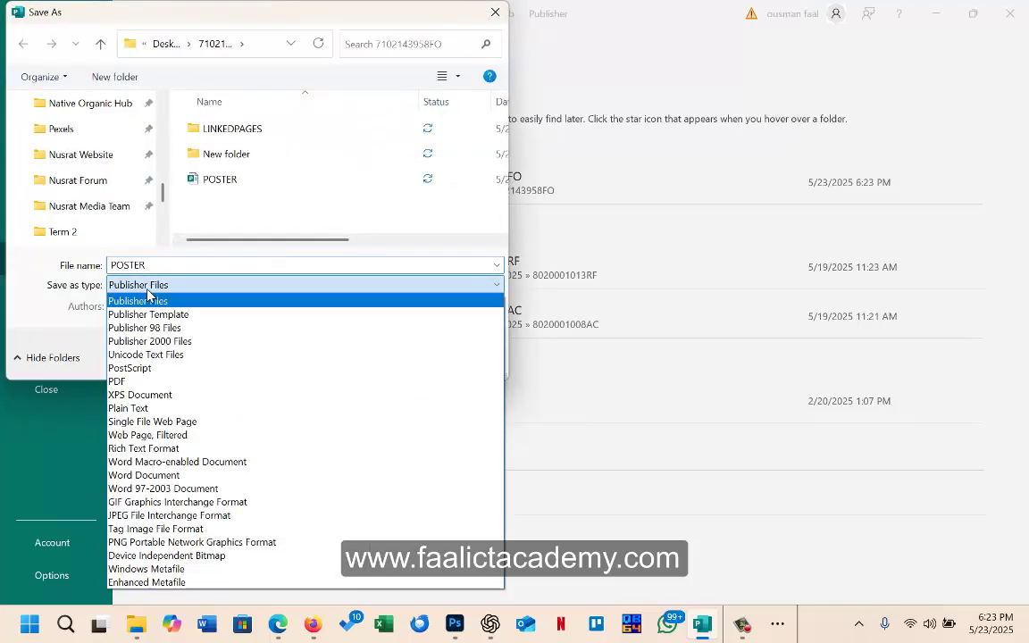
{"action": "left_click", "coordinate": [115, 382]}
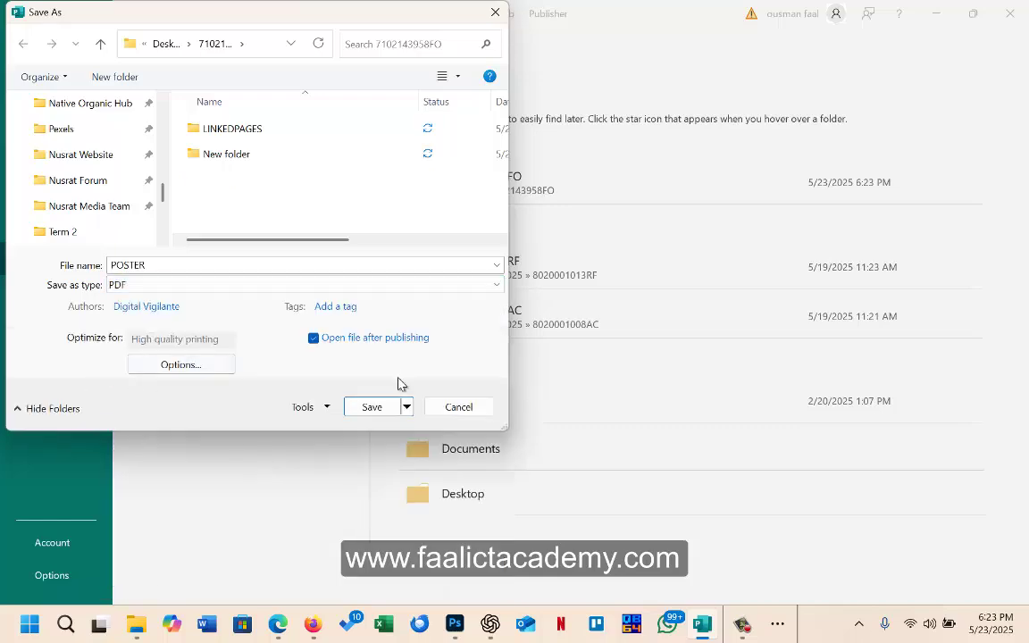
Step: Publish POSTER.pdf, review it in Edge, then bring File Explorer forward
{"action": "left_click", "coordinate": [372, 407]}
{"action": "scroll", "coordinate": [391, 379], "scroll_direction": "down", "scroll_amount": 3}
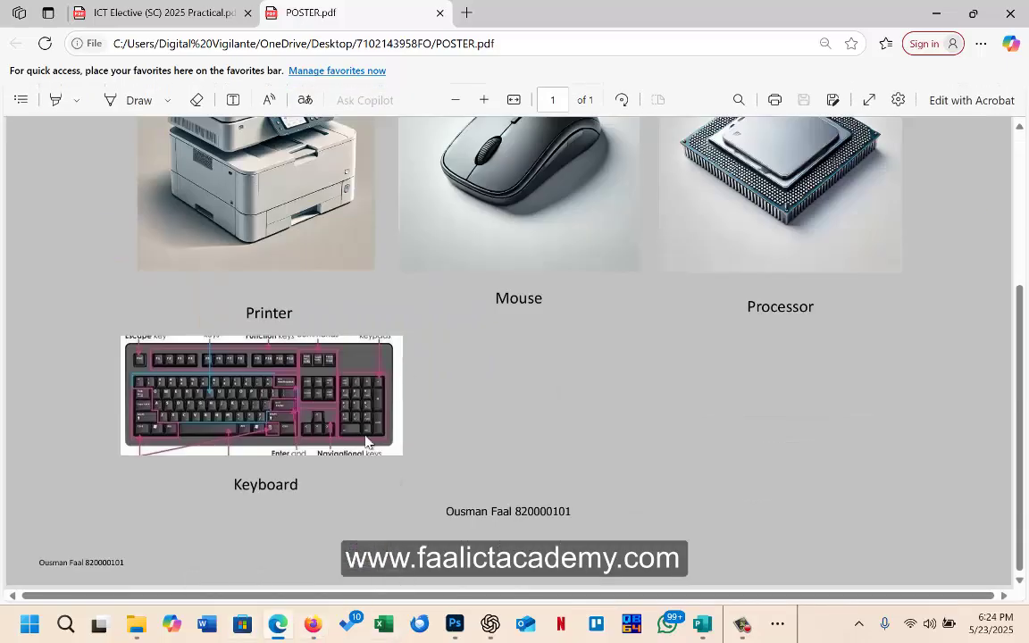
{"action": "scroll", "coordinate": [362, 437], "scroll_direction": "up", "scroll_amount": 1}
{"action": "scroll", "coordinate": [364, 440], "scroll_direction": "down", "scroll_amount": 1}
{"action": "left_click", "coordinate": [135, 624]}
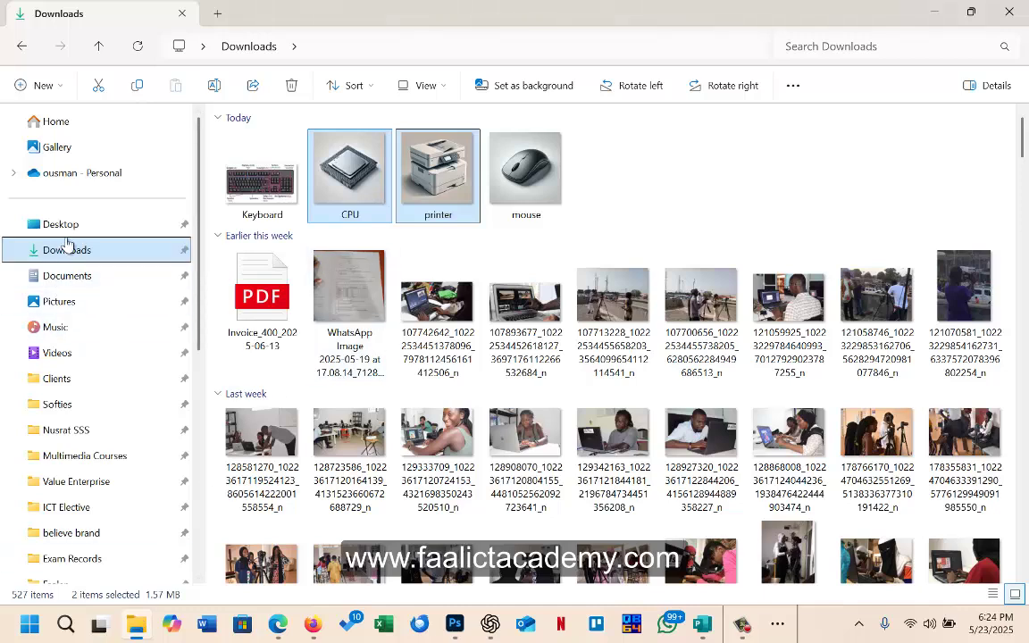
Step: Confirm the exam folder holds POSTER.pdf and POSTER.pub, then open the PDF
{"action": "left_click", "coordinate": [69, 234]}
{"action": "double_click", "coordinate": [271, 172]}
{"action": "left_click", "coordinate": [259, 221]}
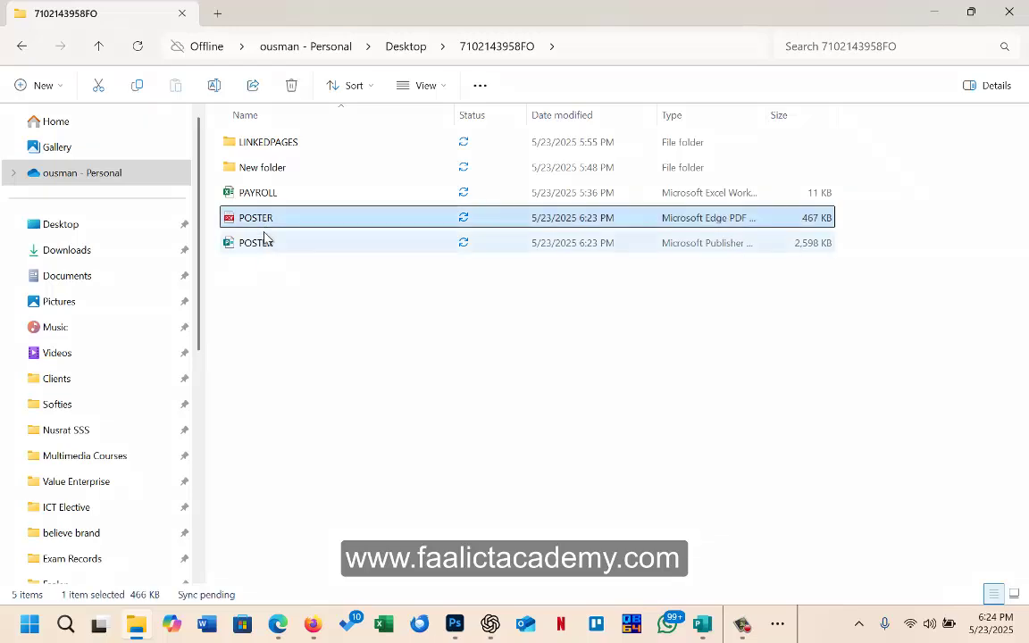
{"action": "left_click", "coordinate": [261, 247]}
{"action": "left_click", "coordinate": [257, 221]}
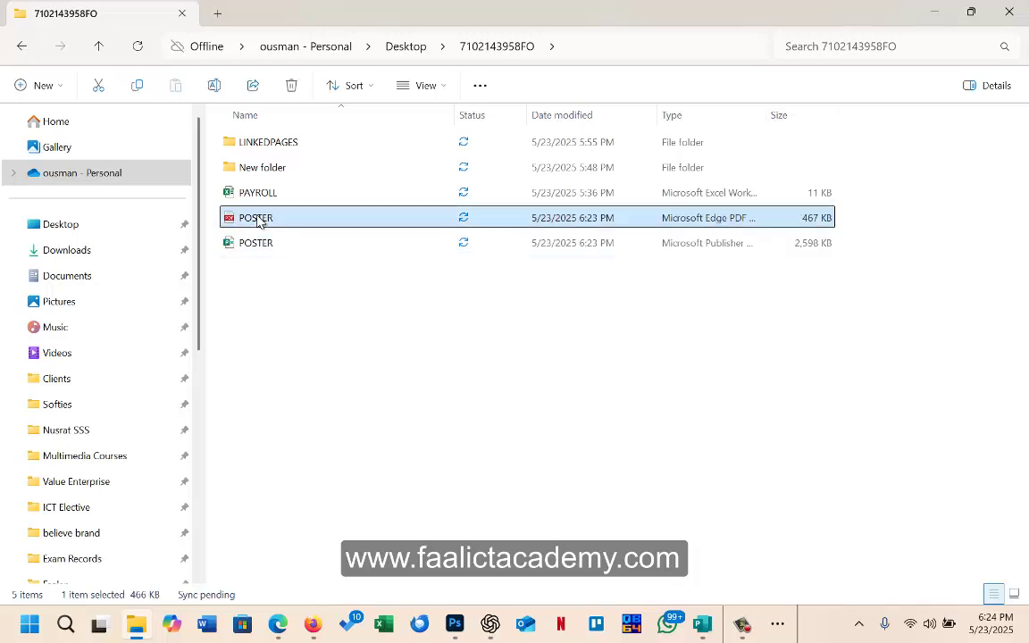
{"action": "key", "text": "Return"}
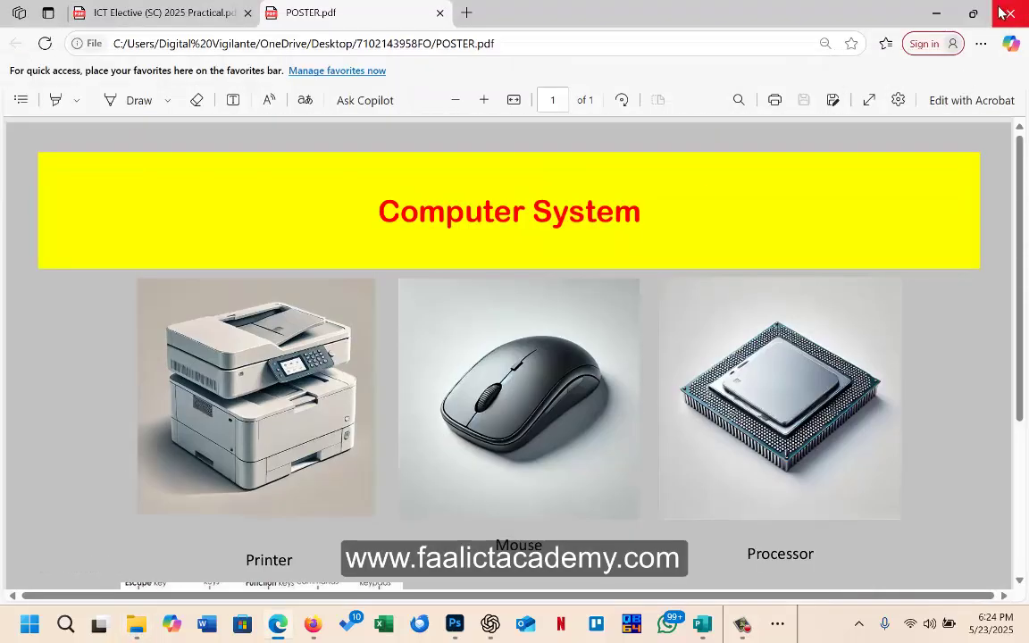
Step: Close the Edge PDF view and scroll through the finished POSTER.pub poster
{"action": "left_click", "coordinate": [1010, 13]}
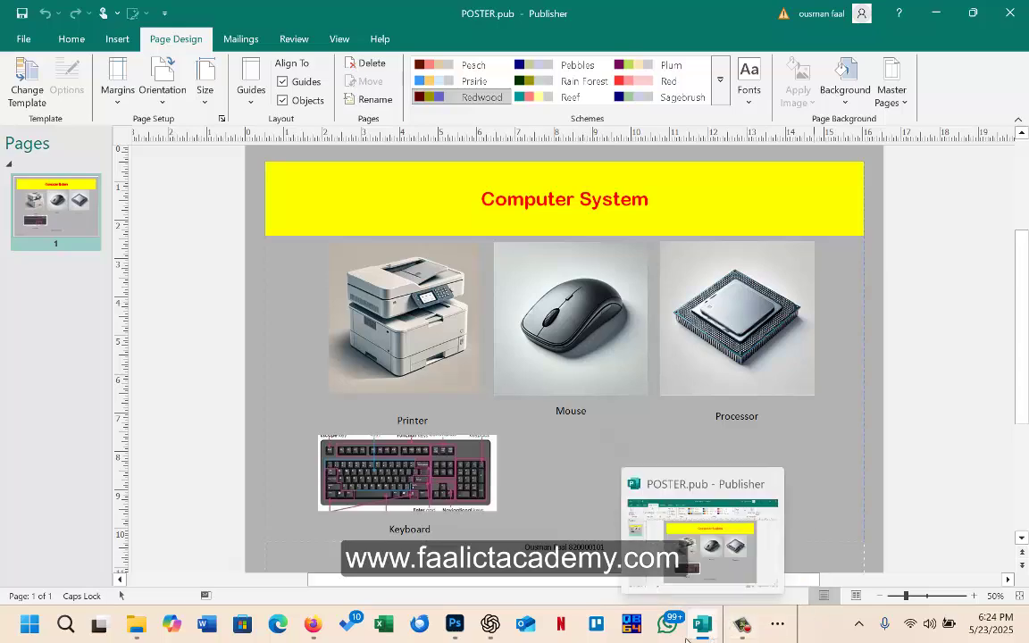
{"action": "scroll", "coordinate": [558, 402], "scroll_direction": "down", "scroll_amount": 1}
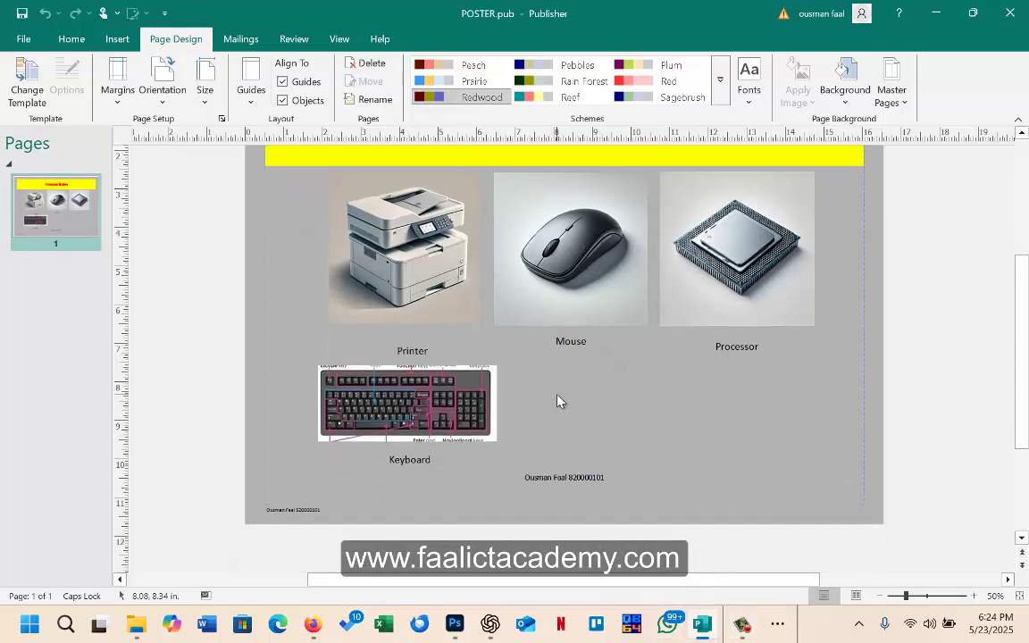
{"action": "scroll", "coordinate": [558, 402], "scroll_direction": "up", "scroll_amount": 3}
{"action": "scroll", "coordinate": [558, 402], "scroll_direction": "down", "scroll_amount": 2}
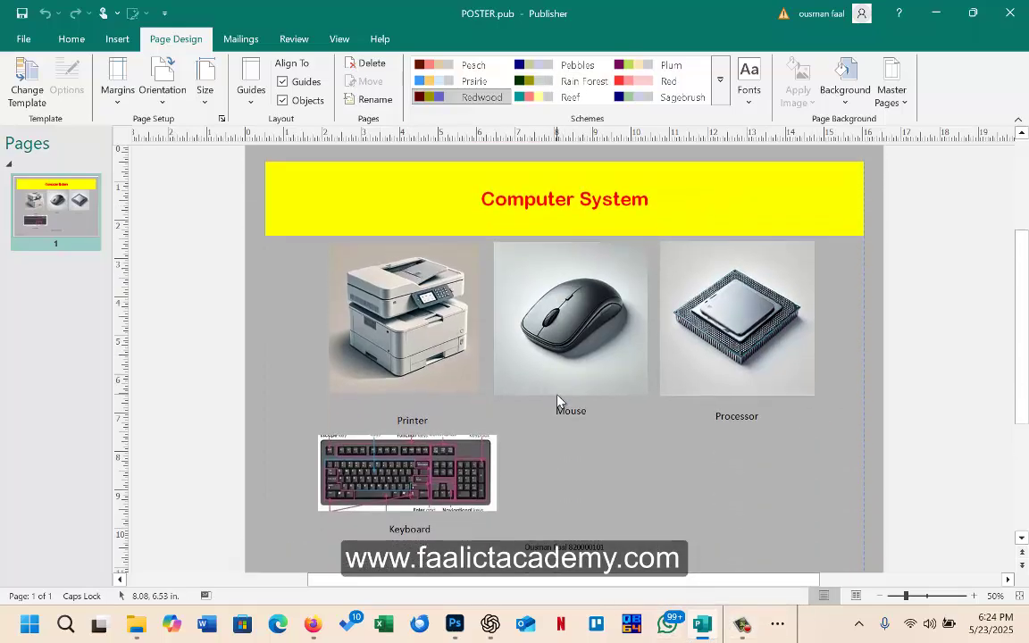